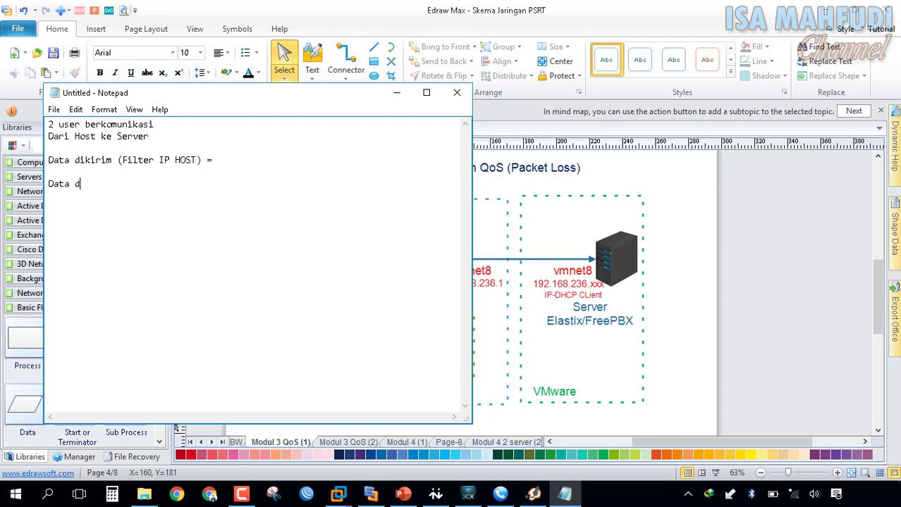
Step: Complete the note's last line as "Data diterima (Filter IP server) ="
text(iterima (Filter I)
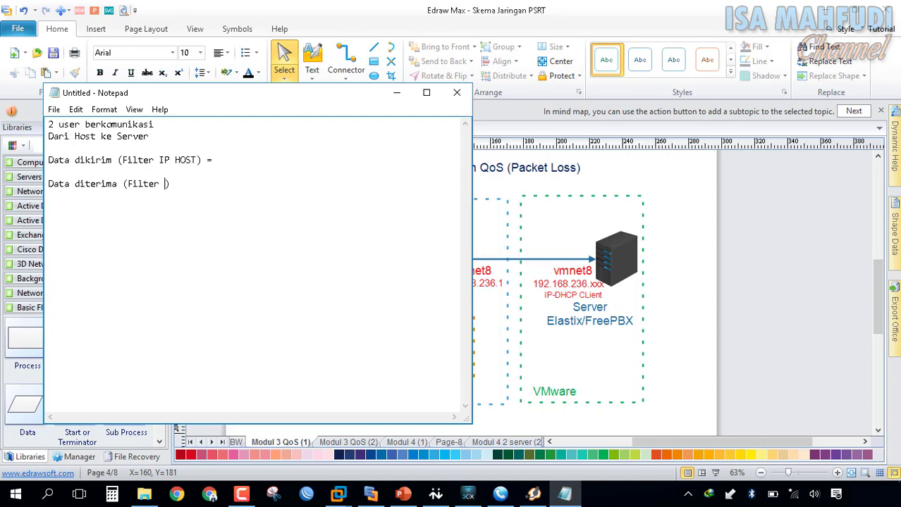
text(P server)
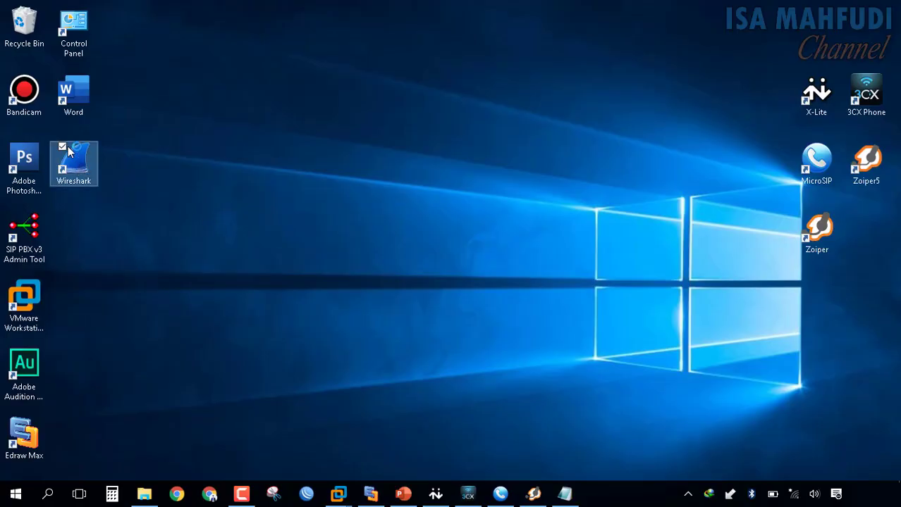
Step: Append "(Pengamatan/waktu pengujian 10s)" to the note's first line, after "2 user berkomunikasi"
click(572, 496)
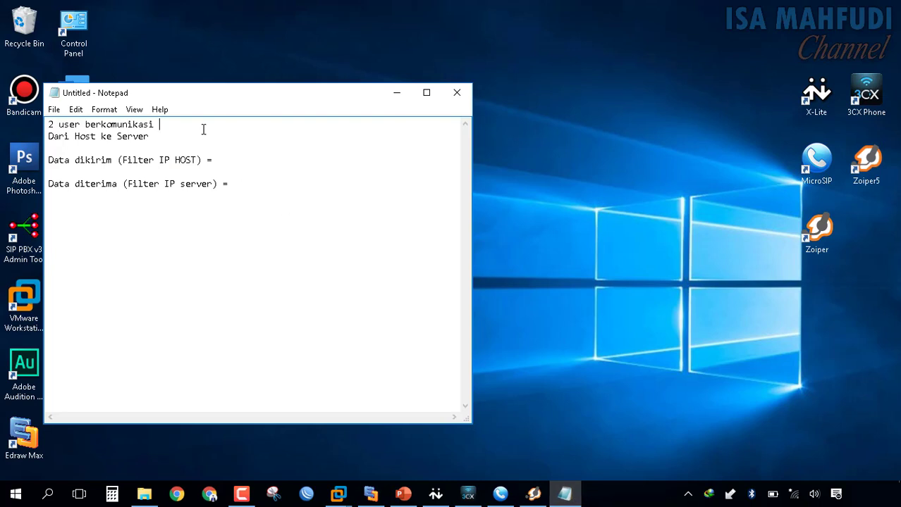
text(())
key(Left)
text(Pengamat)
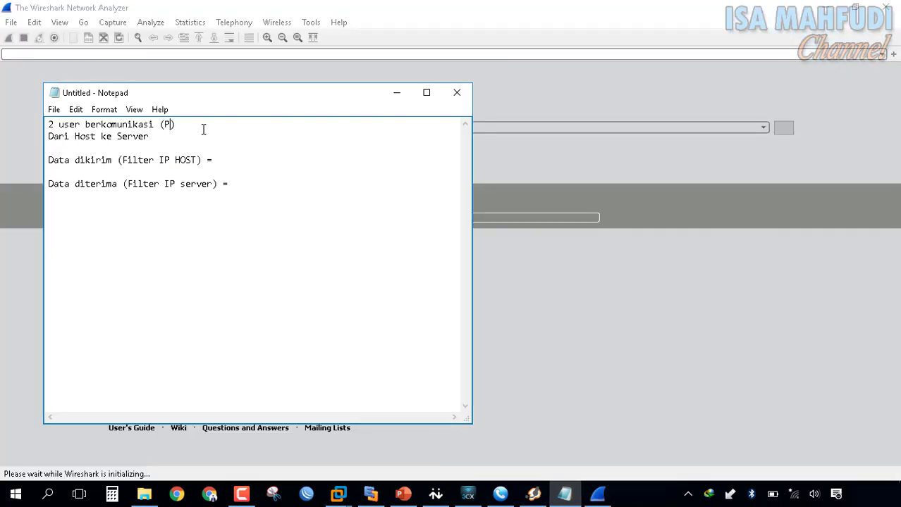
text(a)
key(BackSpace)
key(BackSpace)
key(BackSpace)
text(amatan wa)
key(BackSpace)
key(BackSpace)
key(BackSpace)
text(/waktu pengujian )
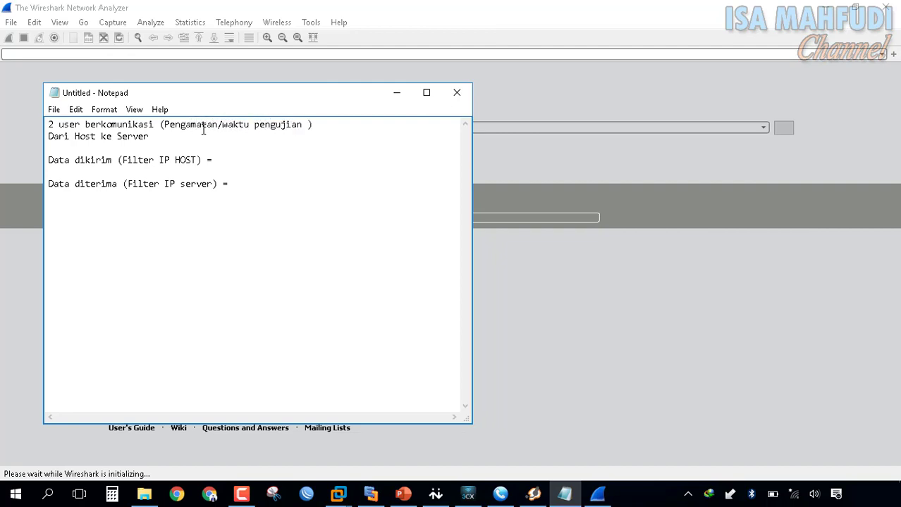
text(10s)
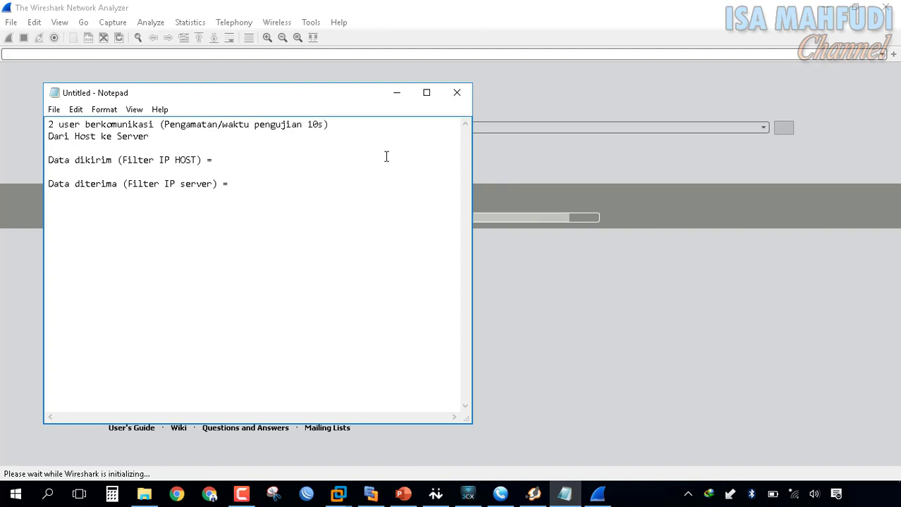
Step: Switch to Wireshark, restore its window to a smaller size and check the test notes in Notepad
click(691, 282)
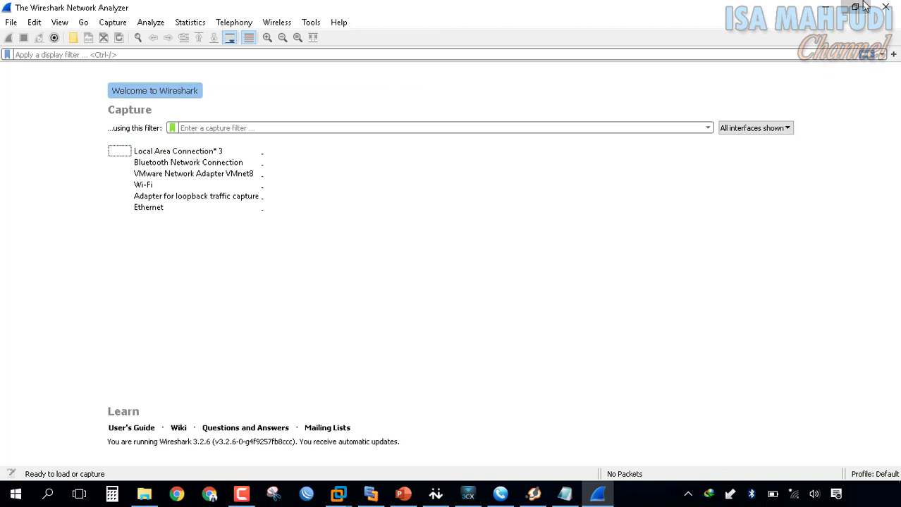
click(864, 6)
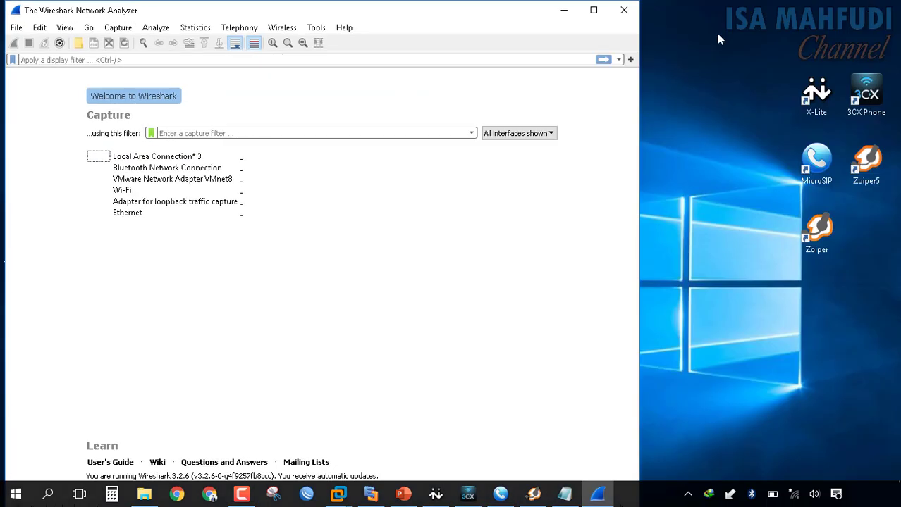
click(566, 496)
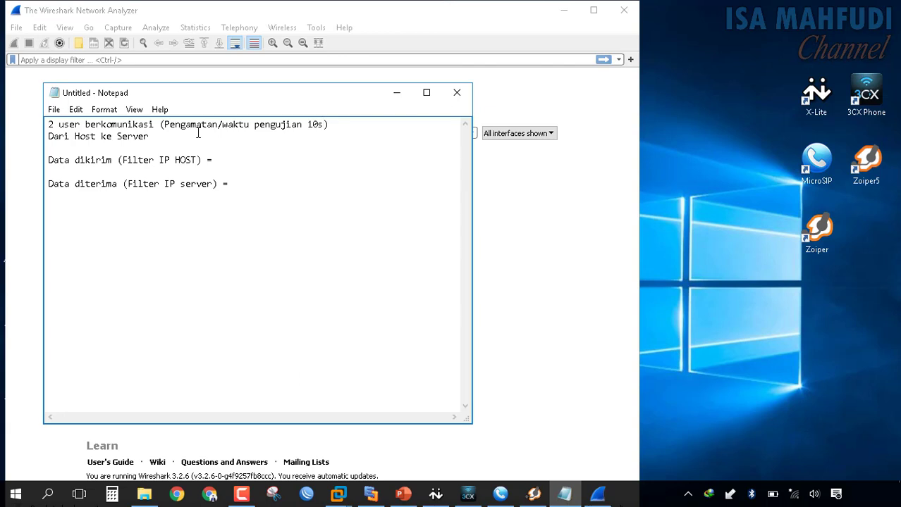
click(603, 390)
Step: Minimize the PowerPoint presentation and bring up the X-Lite and 3CXPhone softphones
mouse_move(470, 496)
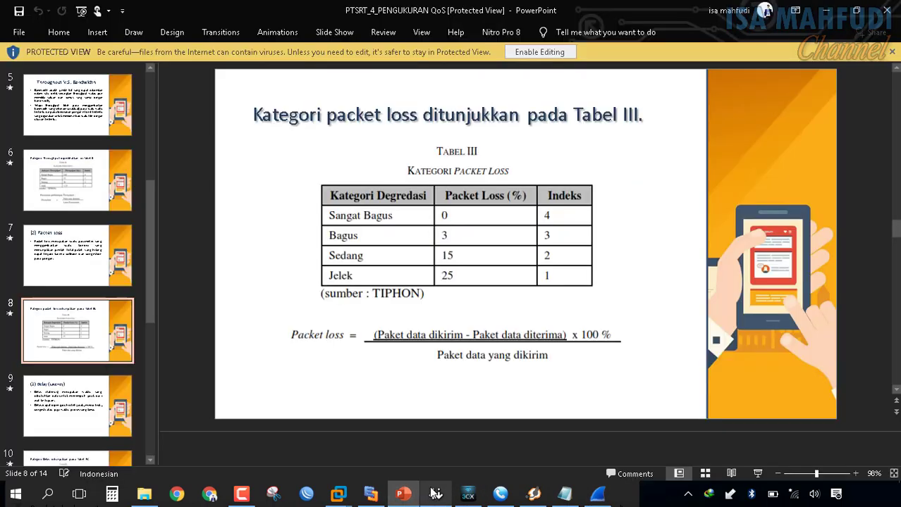
click(435, 494)
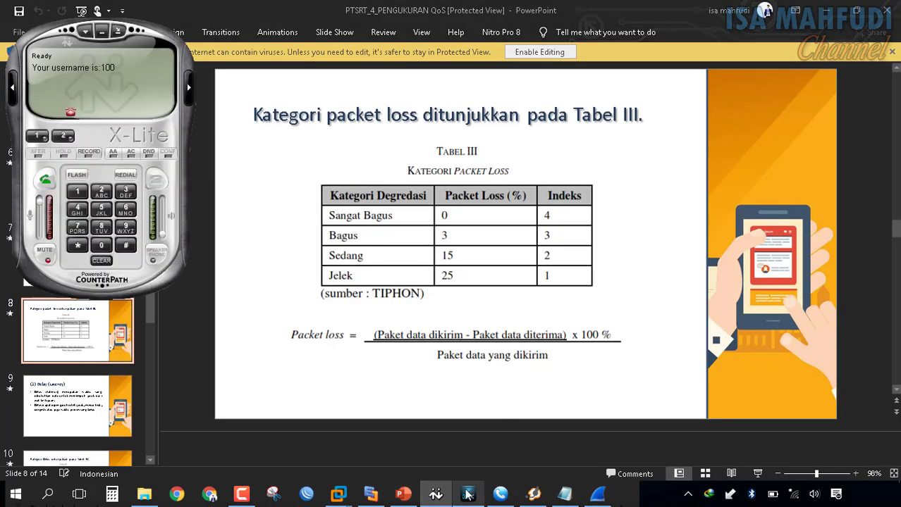
click(823, 10)
click(448, 496)
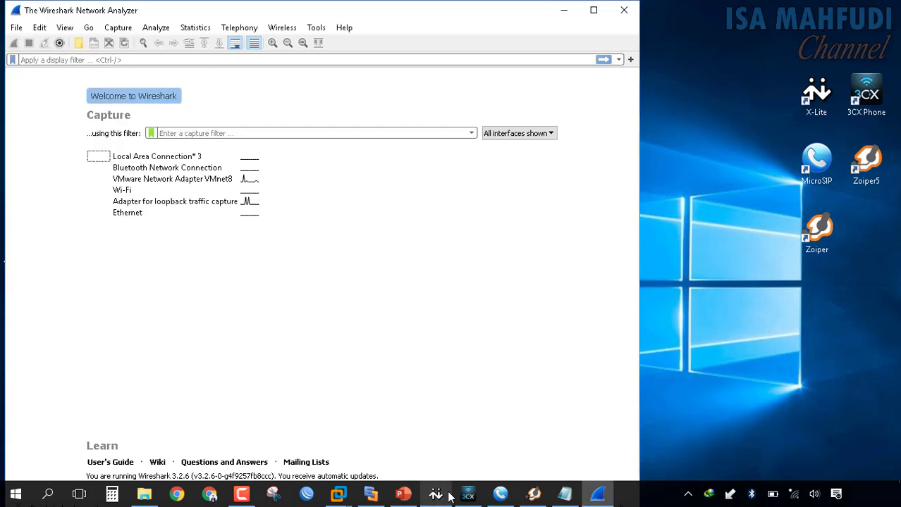
click(449, 496)
click(468, 495)
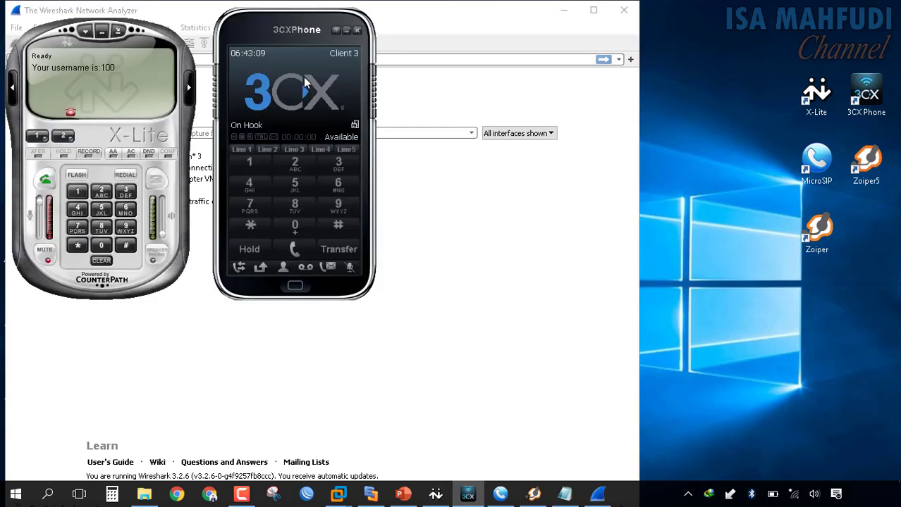
Step: Inspect the settings of the Client 3 SIP account in 3CXPhone, then close the account windows
click(343, 53)
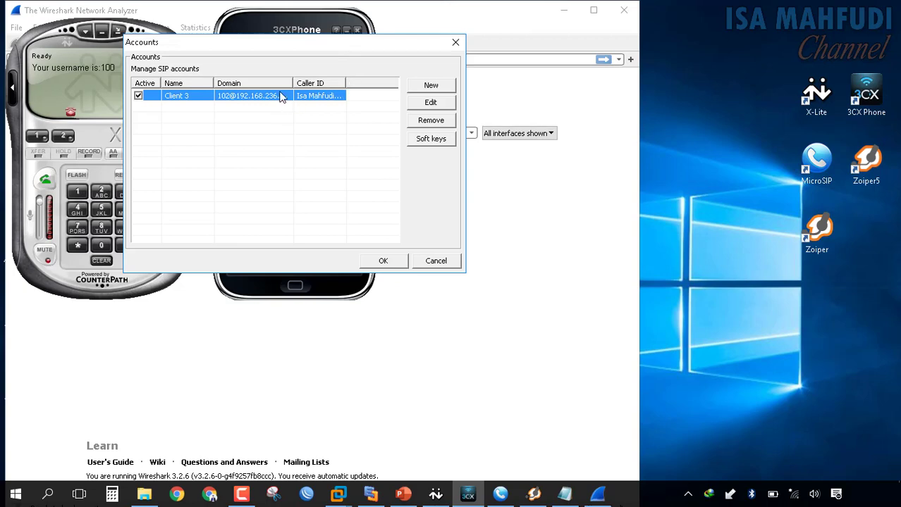
double_click(281, 96)
click(412, 11)
click(456, 43)
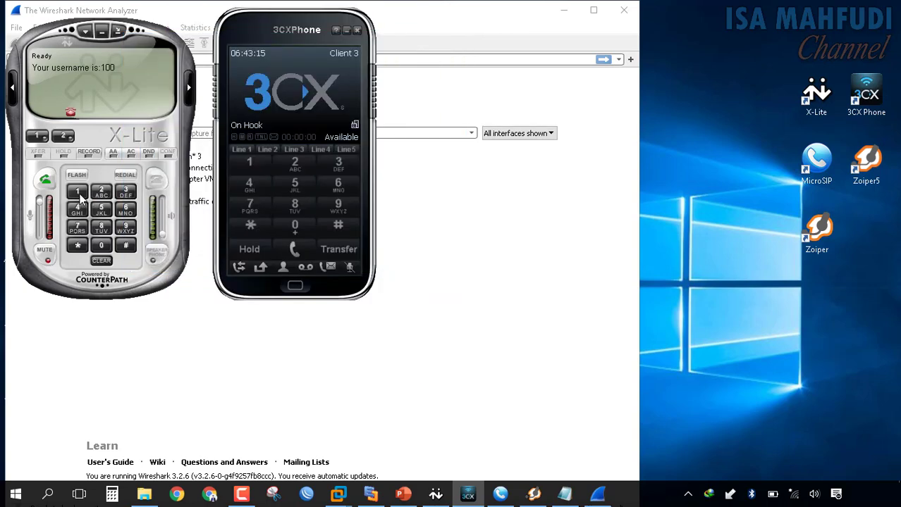
Step: Call extension 102 from X-Lite and answer the incoming call in 3CXPhone
click(78, 192)
click(101, 245)
click(101, 192)
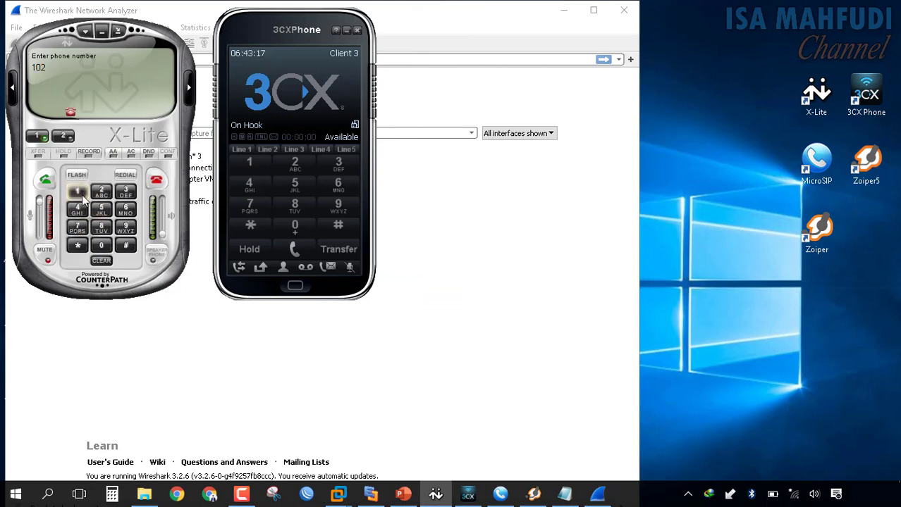
click(45, 180)
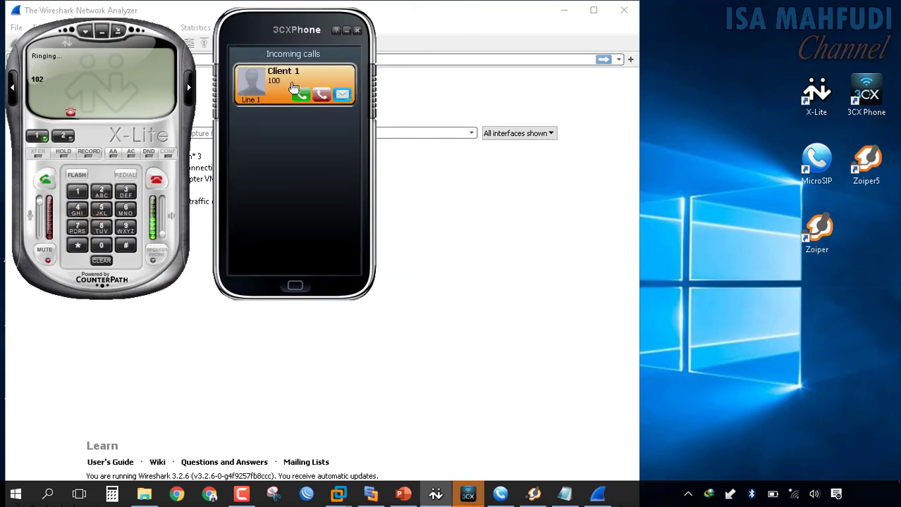
click(299, 91)
Step: Place the Wireshark window beside the softphones and capture packets on VMware Network Adapter VMnet8 for about 10 seconds
click(478, 14)
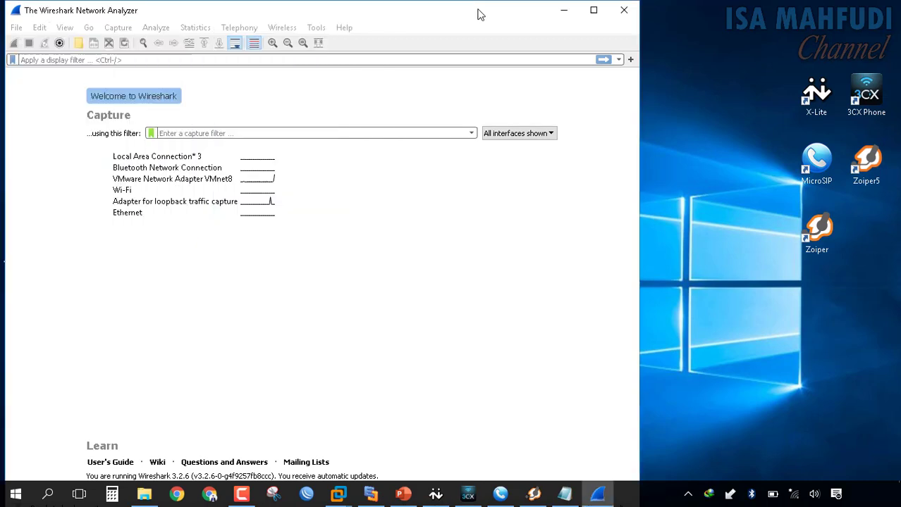
drag(3, 4, 433, 22)
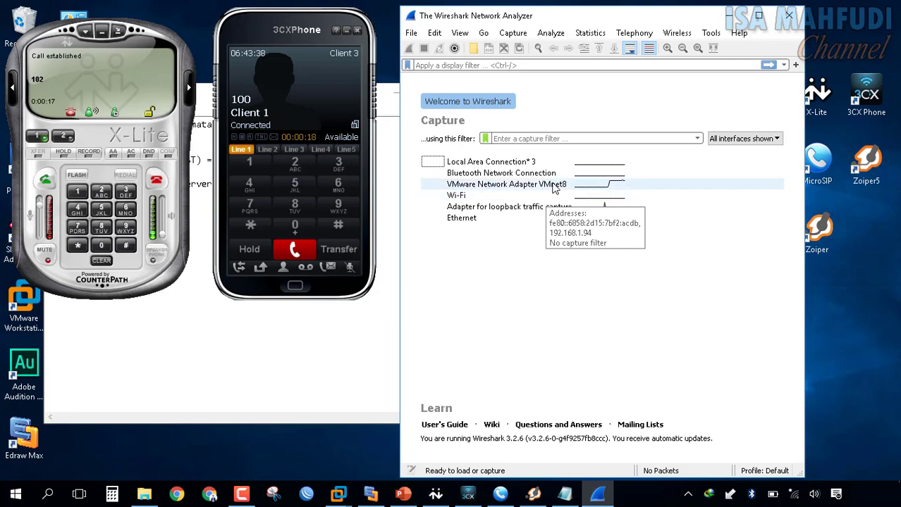
click(555, 188)
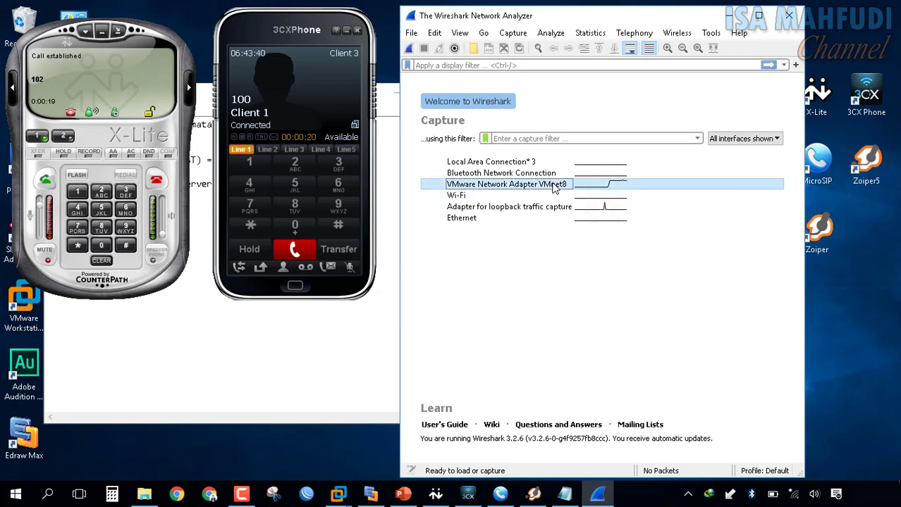
click(409, 48)
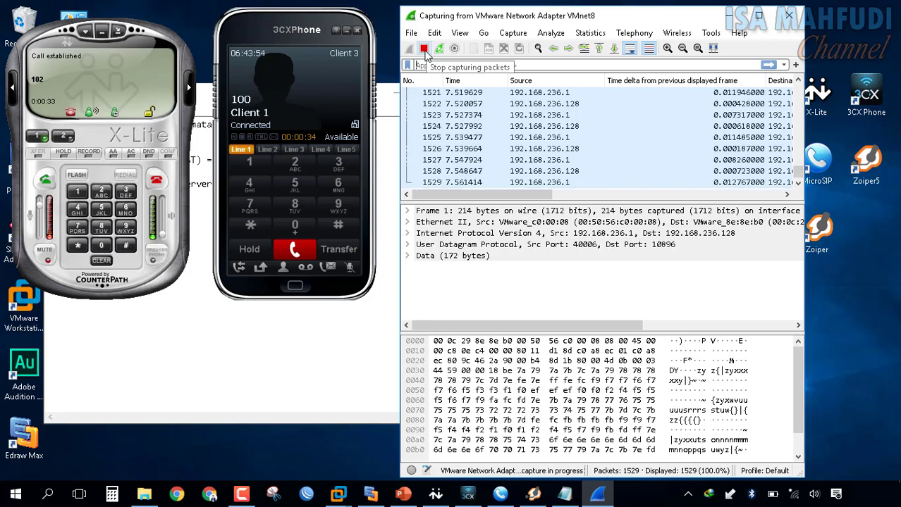
click(424, 51)
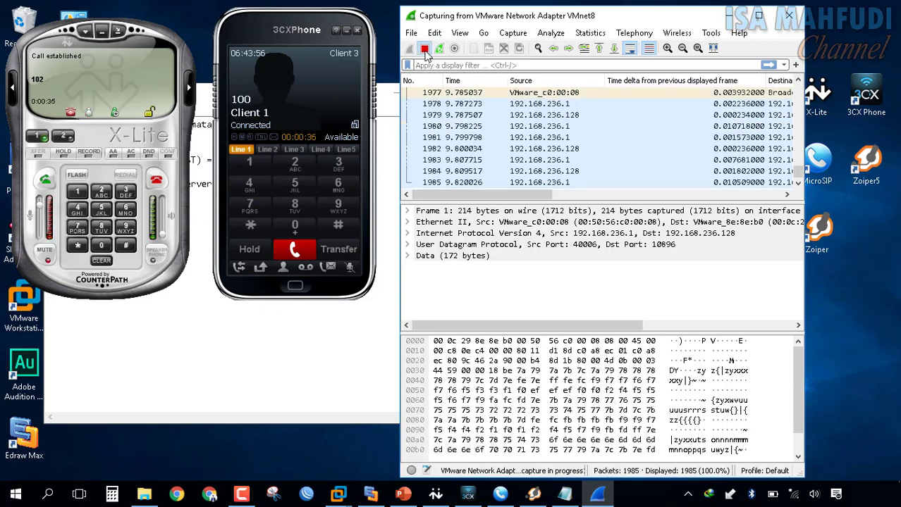
Step: Review the elapsed time and packet statistics in the capture file properties, then end the call in 3CXPhone
click(590, 33)
click(602, 49)
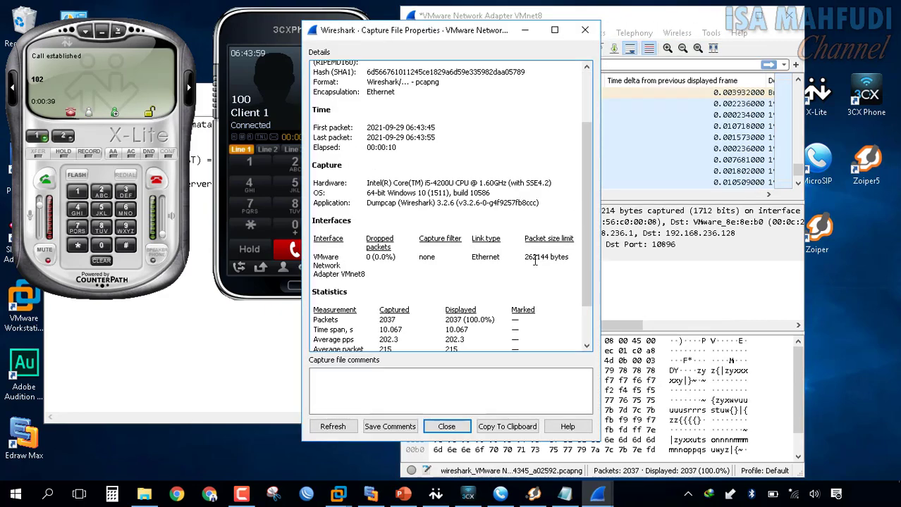
scroll(433, 267, down, 2)
click(585, 29)
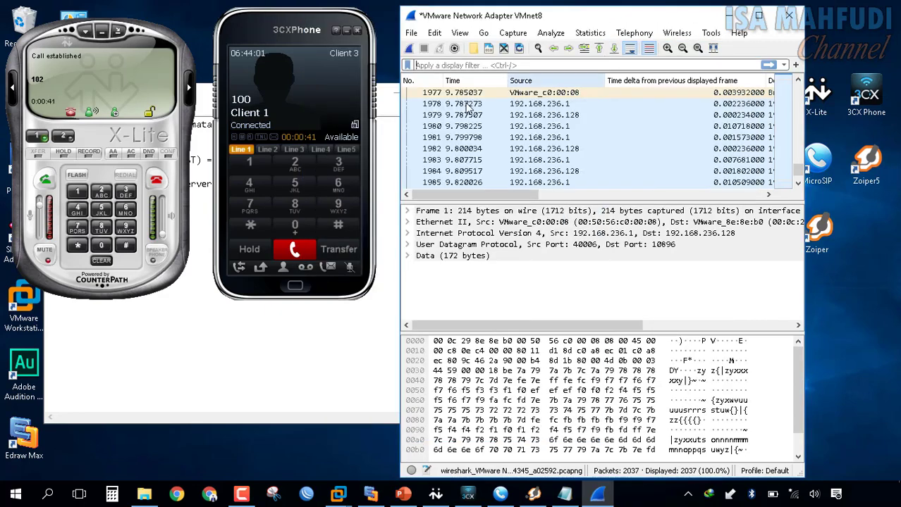
click(294, 252)
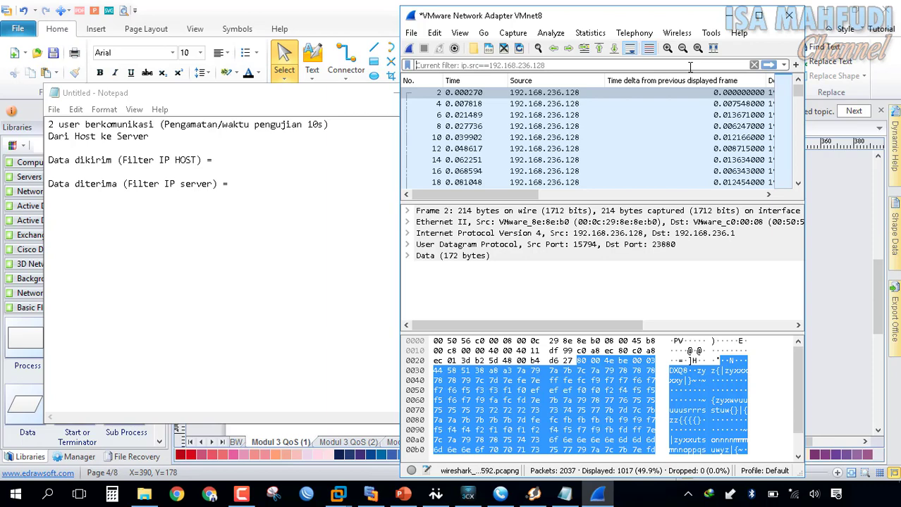
Step: Filter the captured packets by the host's source address with ip.src==192.168.236.1
text(ip)
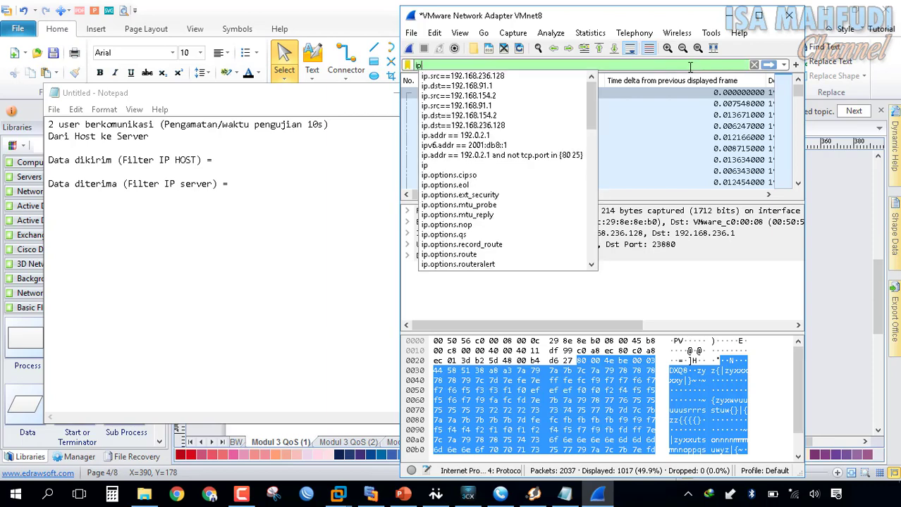
text(.src)
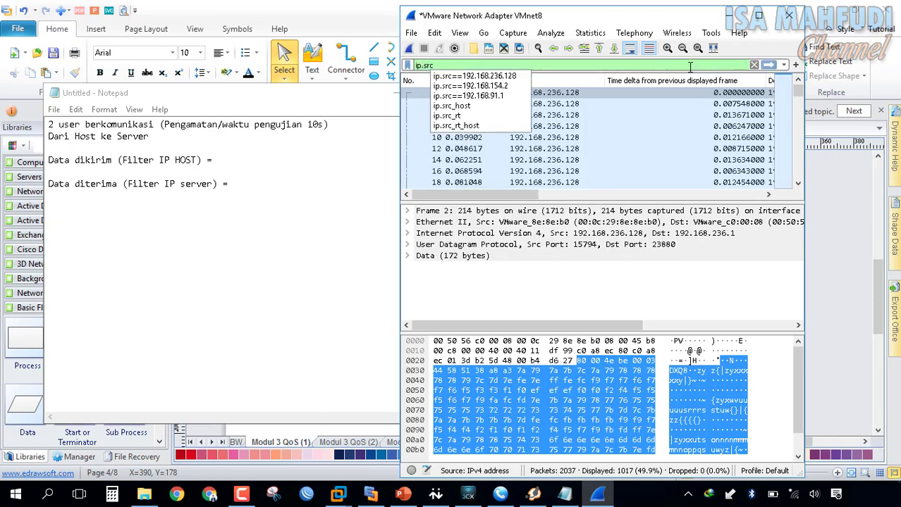
text(==192.1)
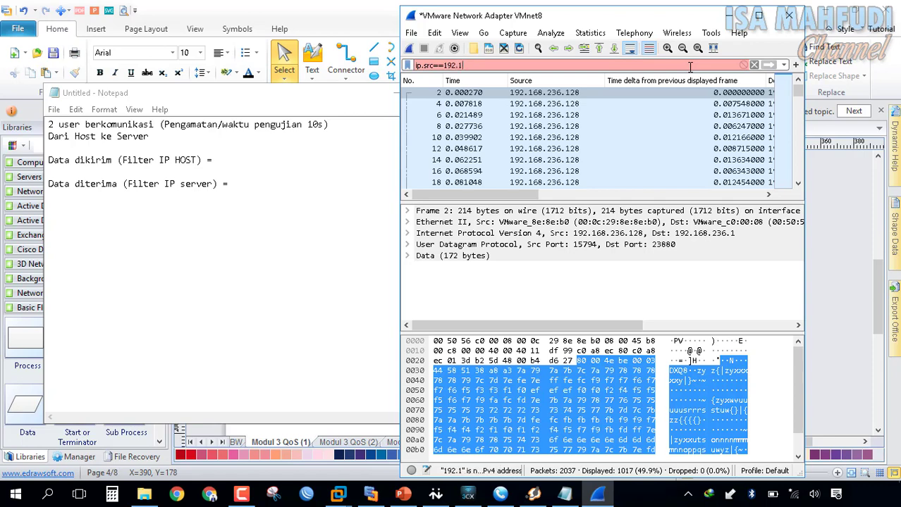
text(68)
text(.236.)
text(1)
key(Return)
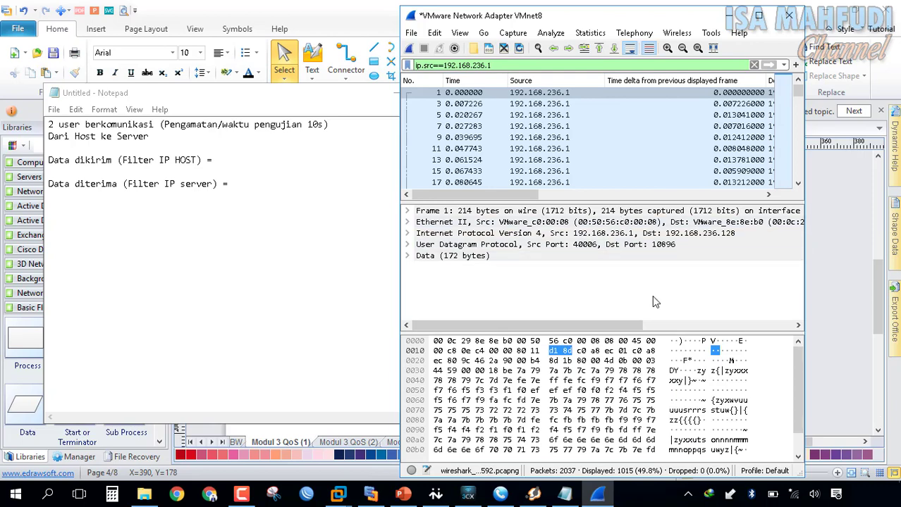
Step: Run ipconfig in a command prompt and compare the VMnet8 IPv4 address with the host address in the Edraw Max network diagram
key(super+r)
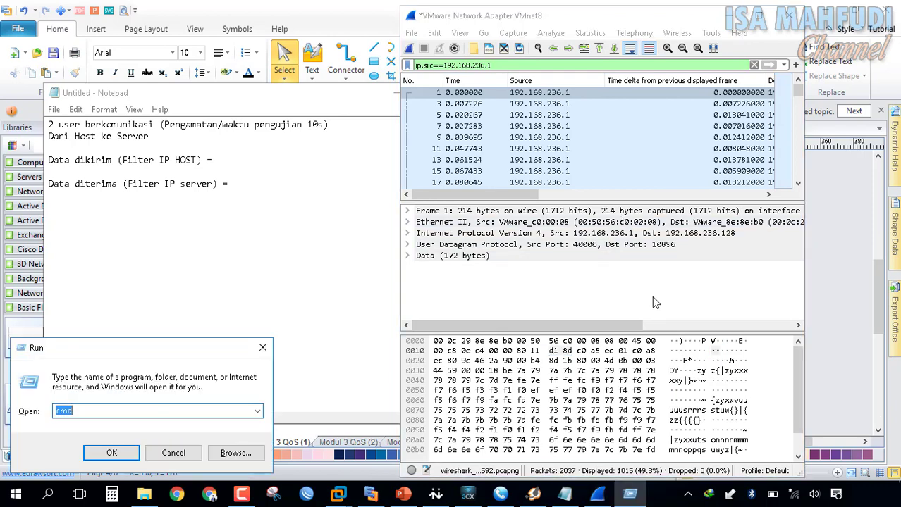
key(Return)
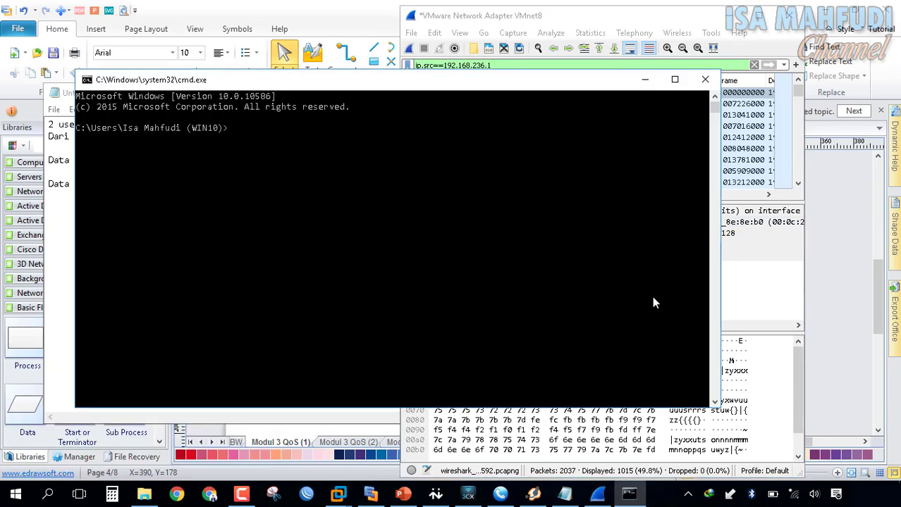
text(ipconfig)
key(Return)
scroll(374, 200, up, 1)
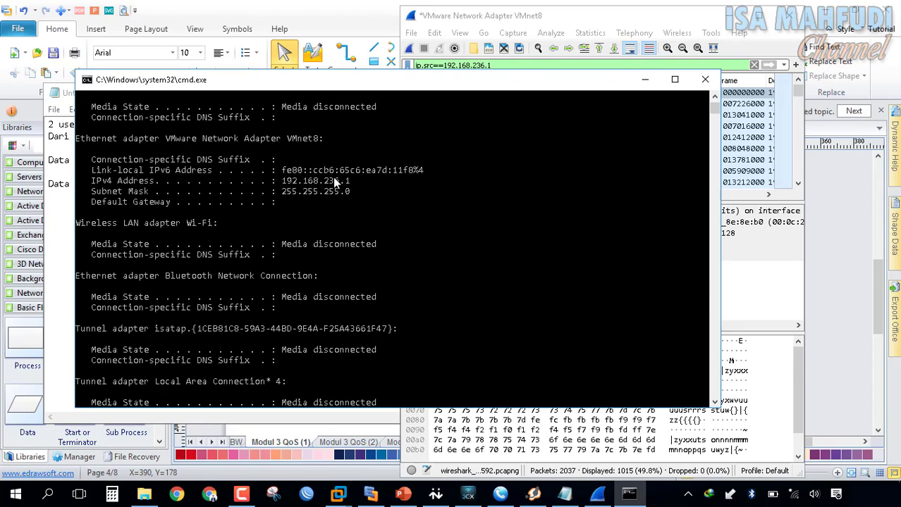
scroll(343, 181, up, 1)
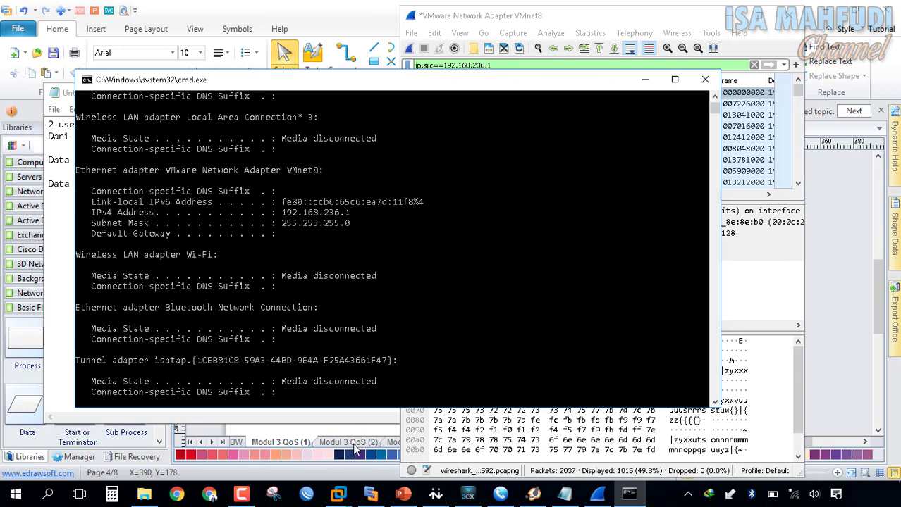
click(371, 495)
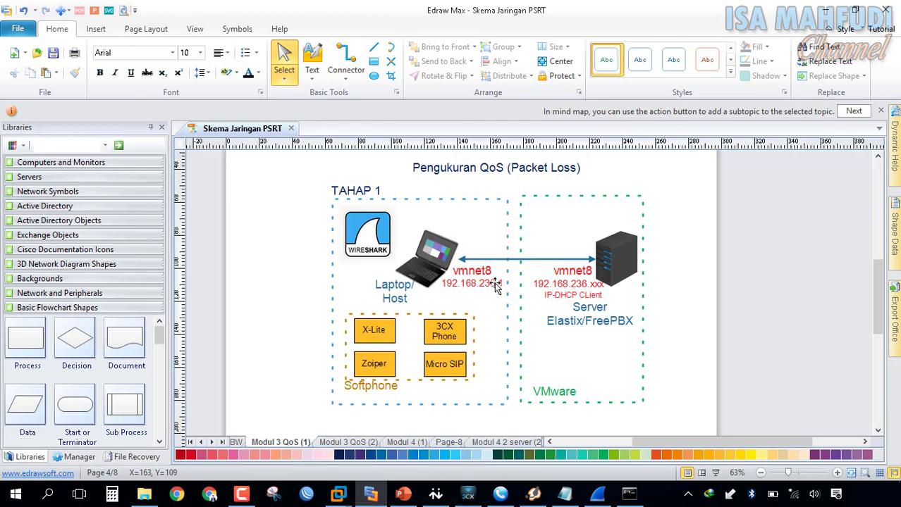
click(825, 10)
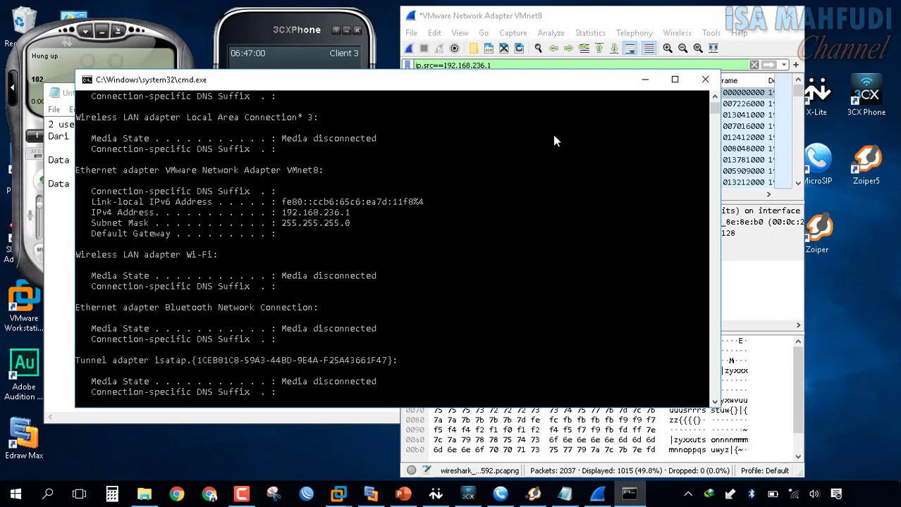
Step: Open the Wireshark capture file properties and copy the displayed byte count for the host source filter
click(540, 19)
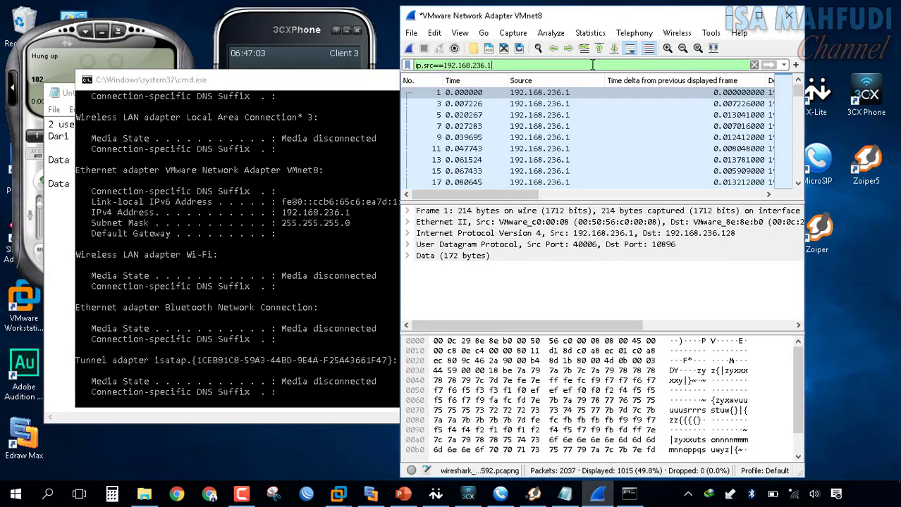
click(590, 33)
click(602, 49)
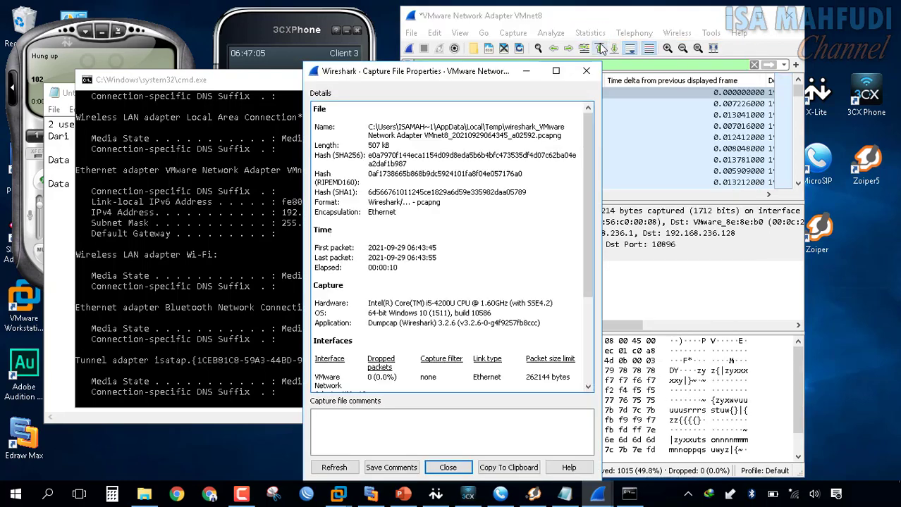
scroll(507, 215, down, 3)
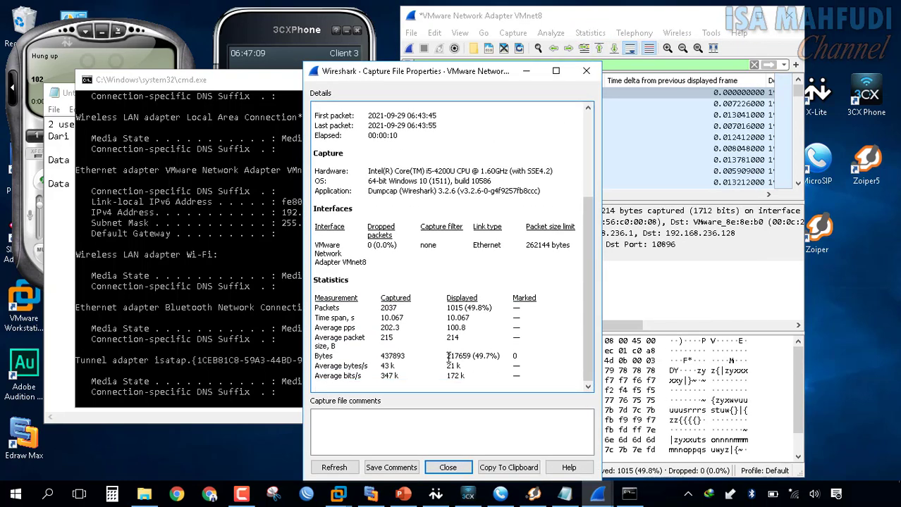
drag(449, 357, 460, 354)
click(472, 359)
drag(467, 356, 450, 355)
right_click(449, 356)
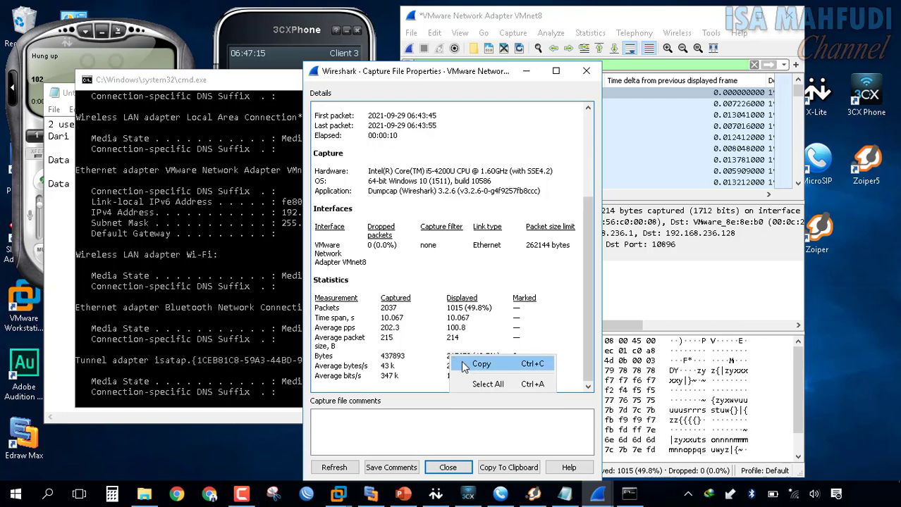
click(467, 359)
Step: Paste the copied byte count 217659 after "Data dikirim (Filter IP HOST) =" in the Notepad notes
click(68, 101)
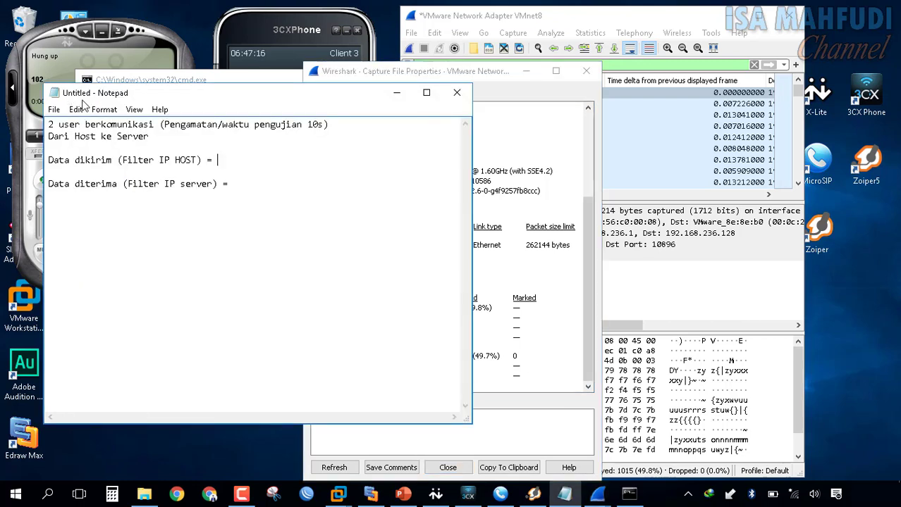
right_click(224, 158)
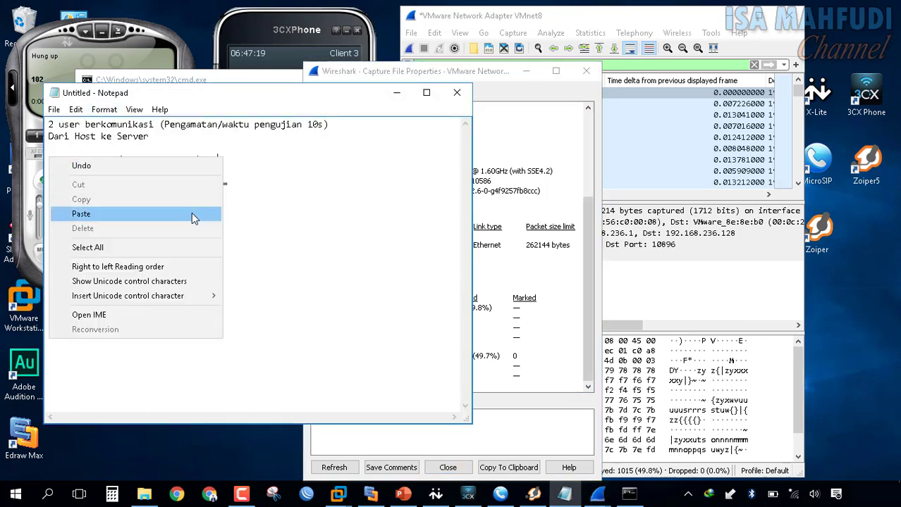
click(191, 213)
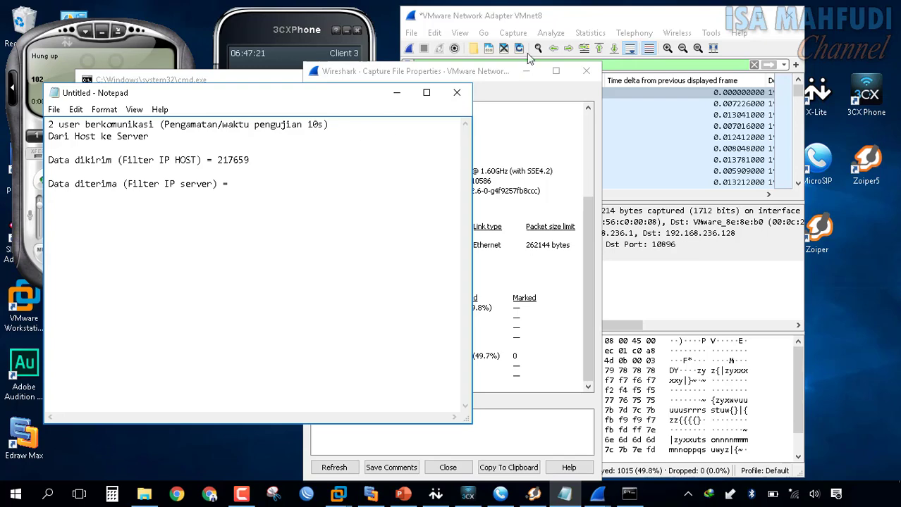
Step: Change the Wireshark display filter to the server's destination address with ip.dst==192.168.236.128
click(523, 24)
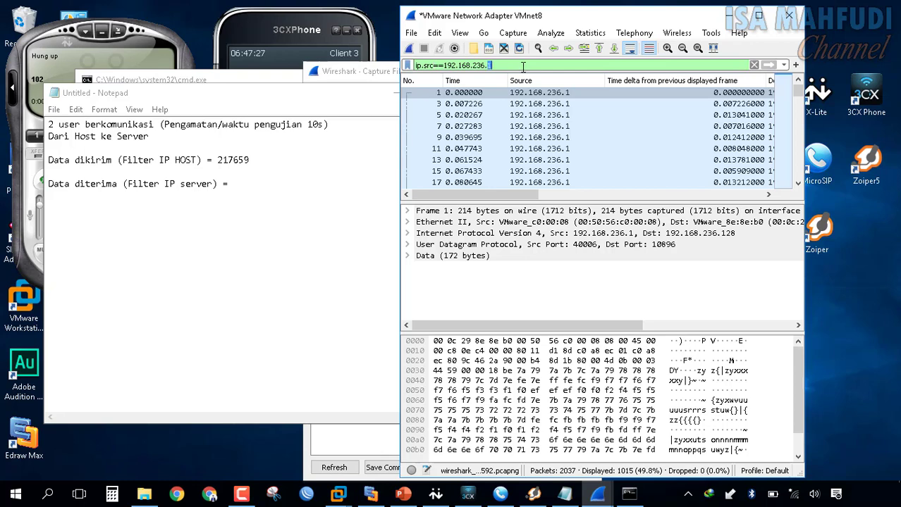
text(128)
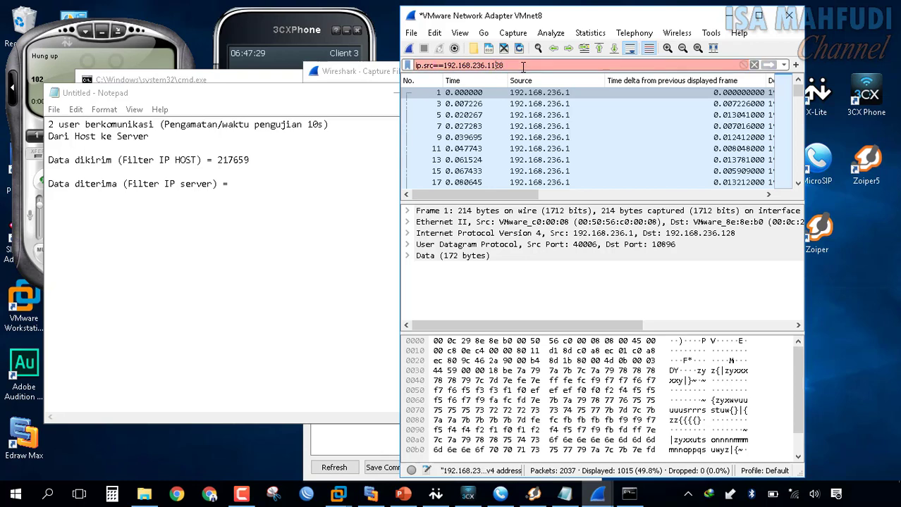
key(BackSpace)
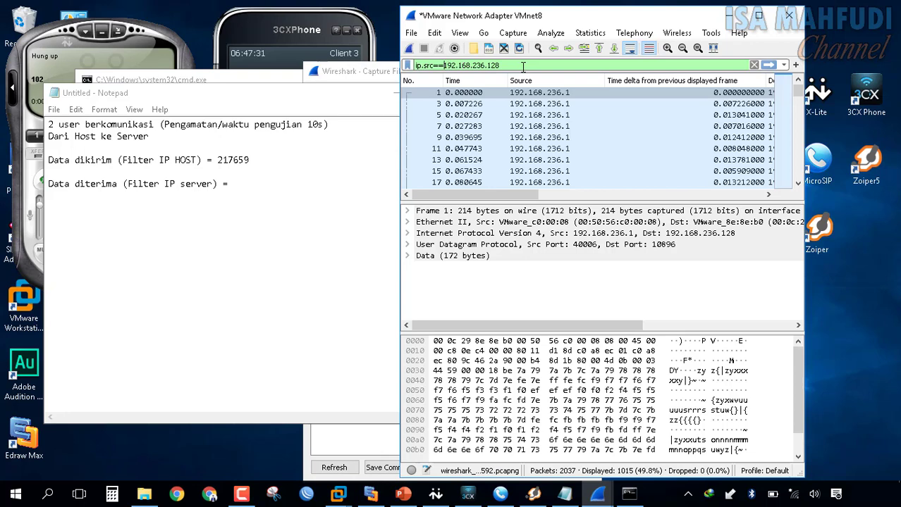
key(Left)
key(Left)
key(BackSpace)
key(BackSpace)
key(BackSpace)
text(dst)
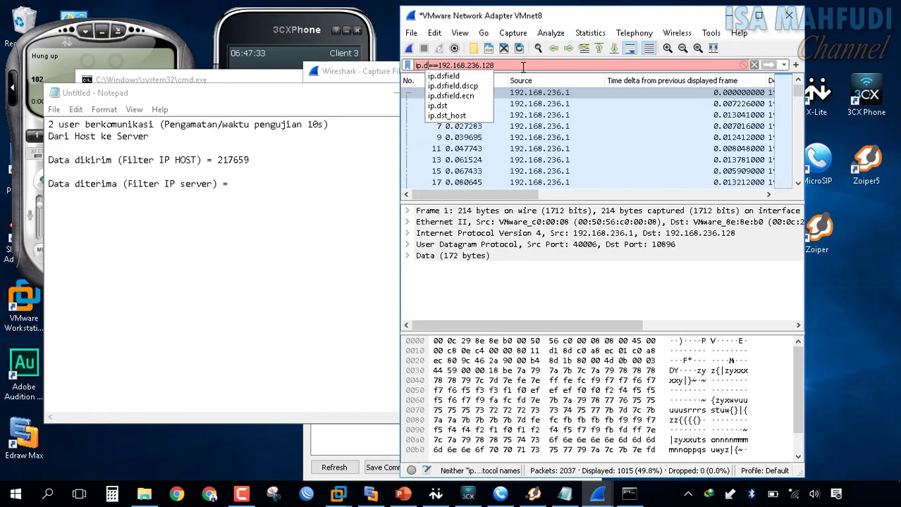
Step: Open the capture file properties again and copy the displayed byte count for the server destination filter
click(590, 33)
click(603, 49)
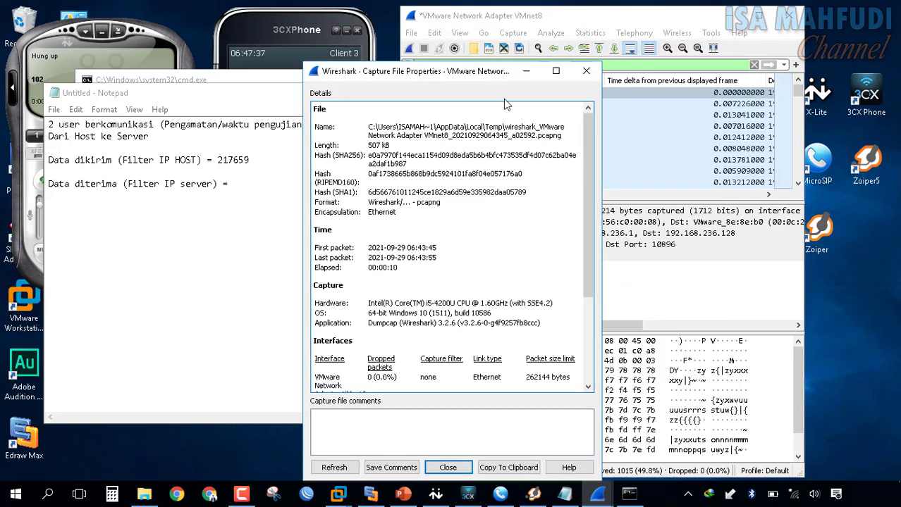
scroll(442, 352, down, 3)
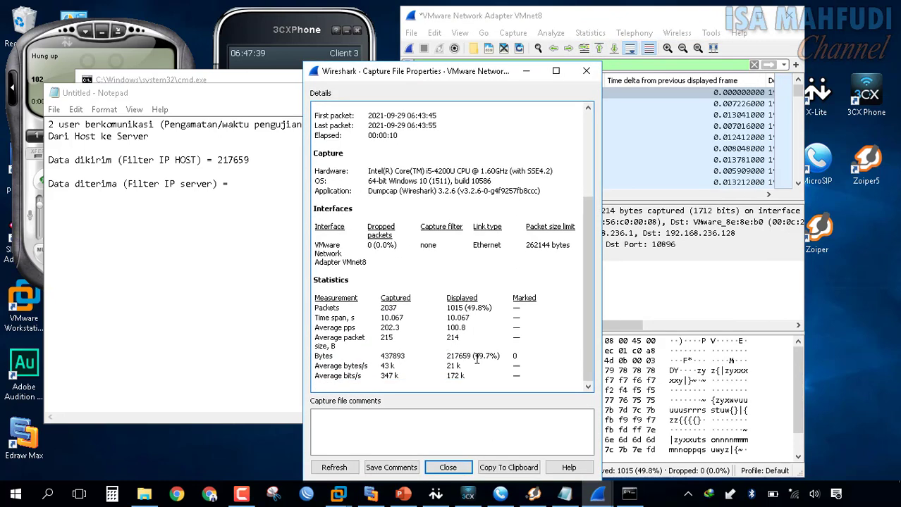
drag(468, 362, 450, 356)
right_click(454, 358)
click(466, 365)
right_click(450, 356)
click(461, 361)
Step: Paste the copied byte count 217659 after "Data diterima (Filter IP server) =" in the Notepad notes
click(250, 184)
right_click(251, 183)
click(219, 238)
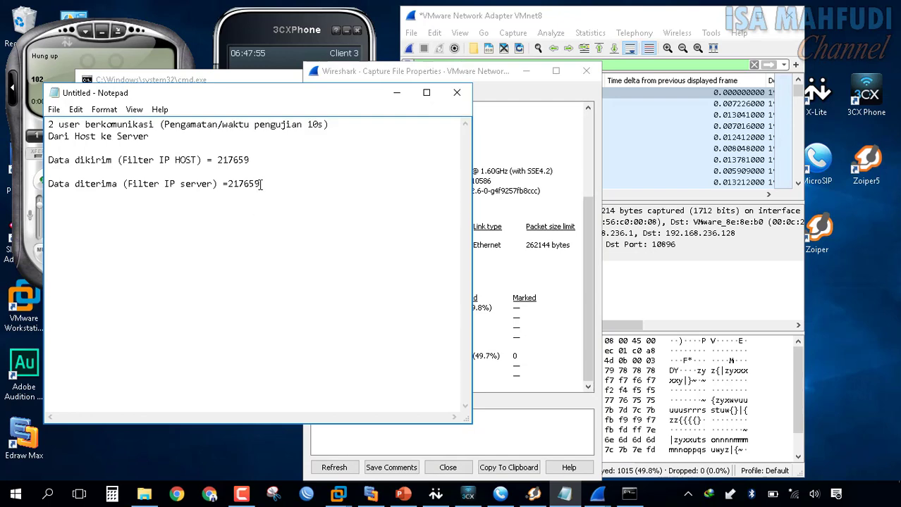
Step: Move the properties window aside and write the expression 217659 - 217659/217659 on a new line below the received data in Notepad
drag(479, 69, 608, 62)
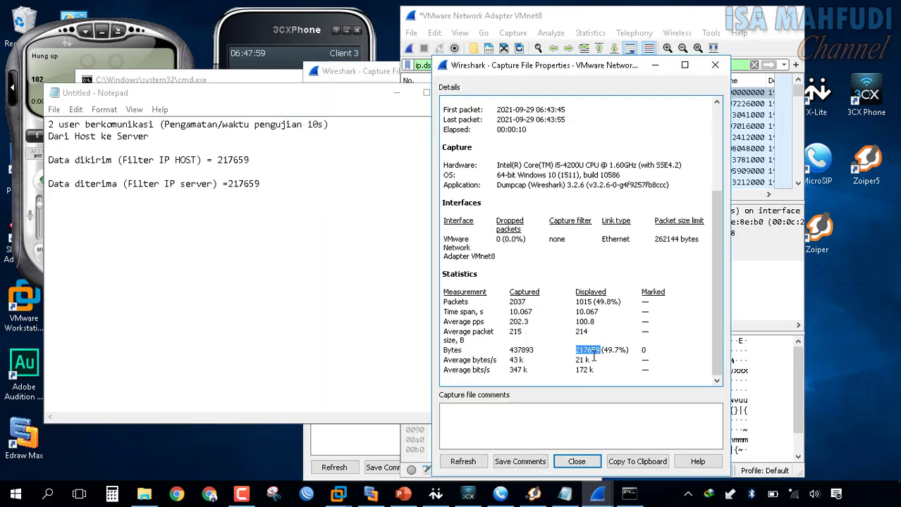
click(281, 185)
key(Return)
key(Return)
key(ctrl+v)
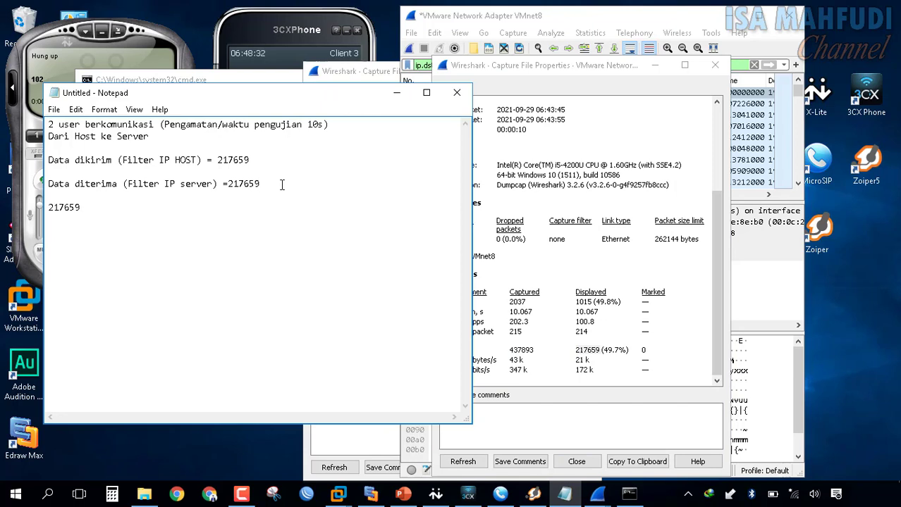
text(-)
key(ctrl+v)
text(/)
key(ctrl+v)
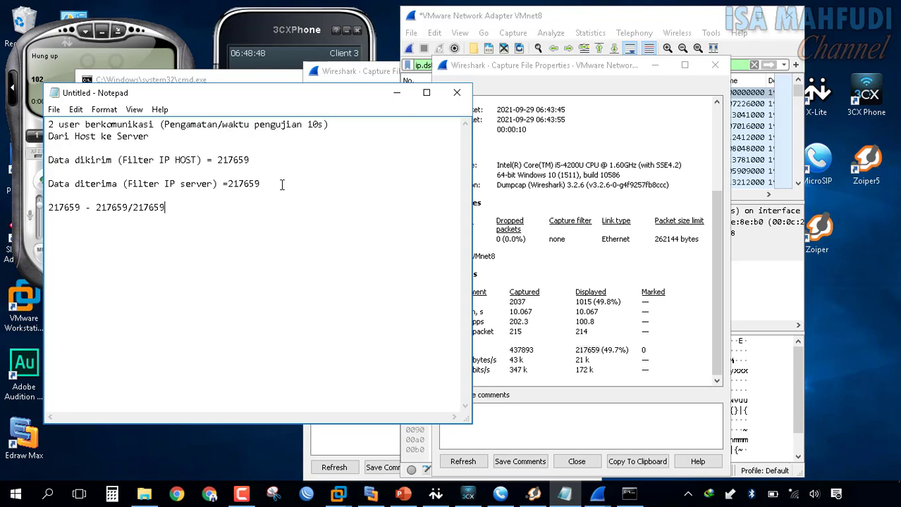
Step: Enclose the packet loss expression in double parentheses so it reads ((217659 - 217659/217659))
text())
key(ctrl+Left)
key(ctrl+Left)
key(ctrl+Left)
key(ctrl+Left)
key(ctrl+Left)
key(ctrl+Left)
text(()
key(ctrl+Right)
key(ctrl+Right)
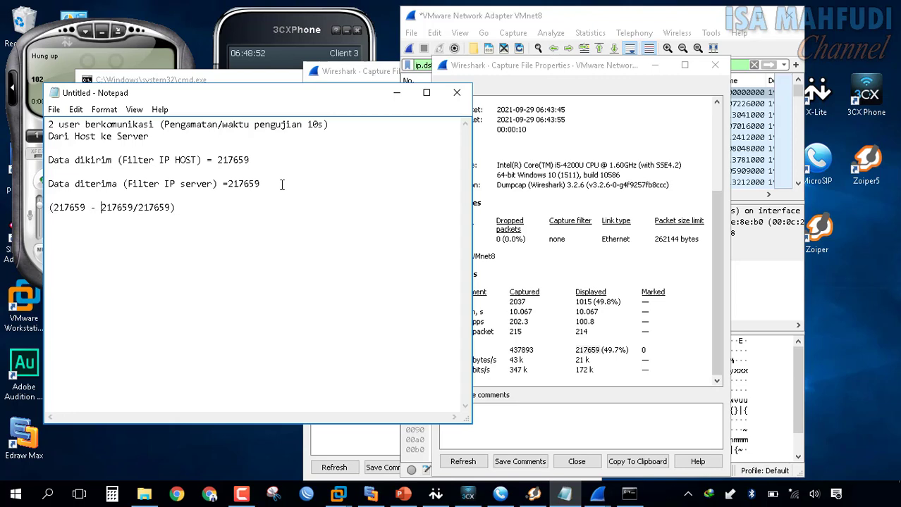
key(Home)
text(()
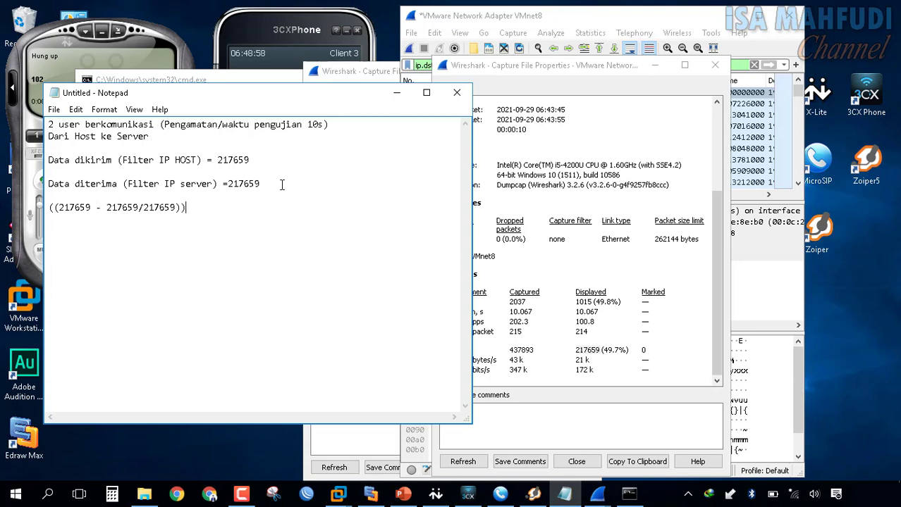
Step: Complete the packet loss calculation by appending *100% = 0% to the expression
text(*100% =)
click(64, 206)
text(%)
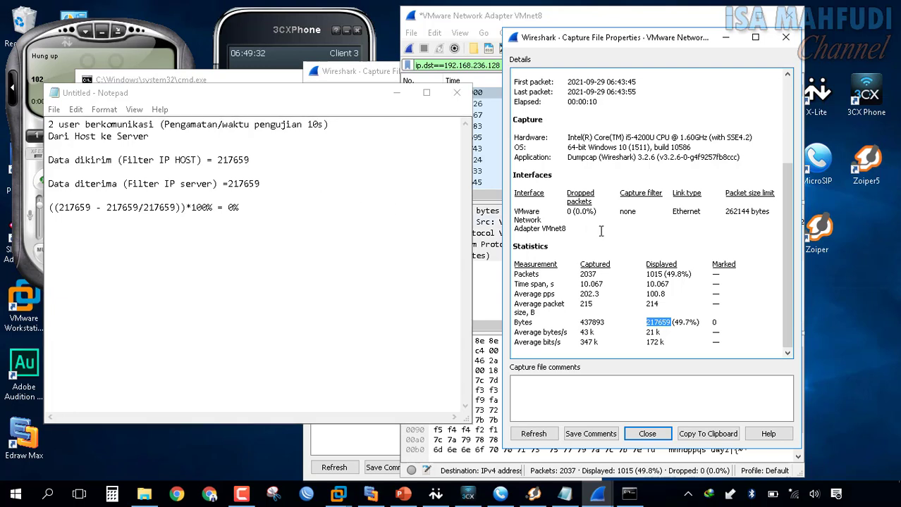
Step: Compare the dropped packets percentage in the Wireshark capture file properties with the packet loss calculated in the Notepad notes
drag(596, 211, 569, 215)
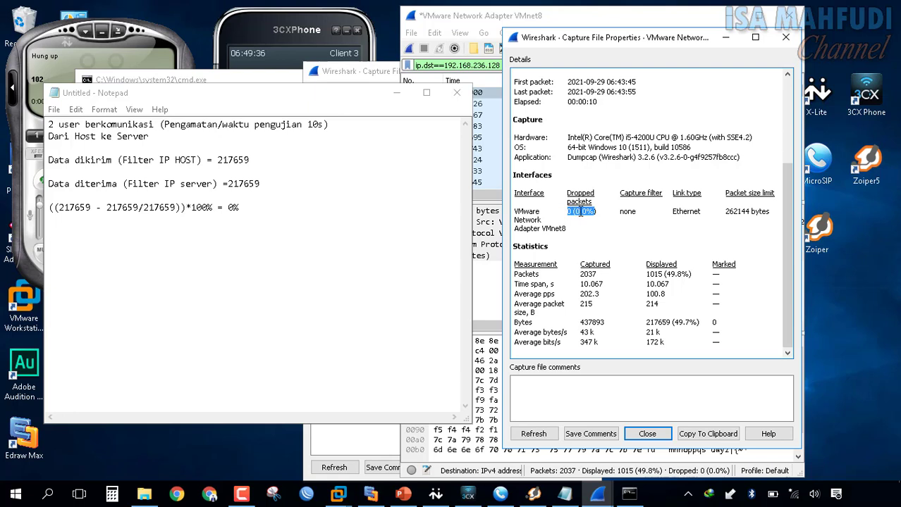
click(582, 211)
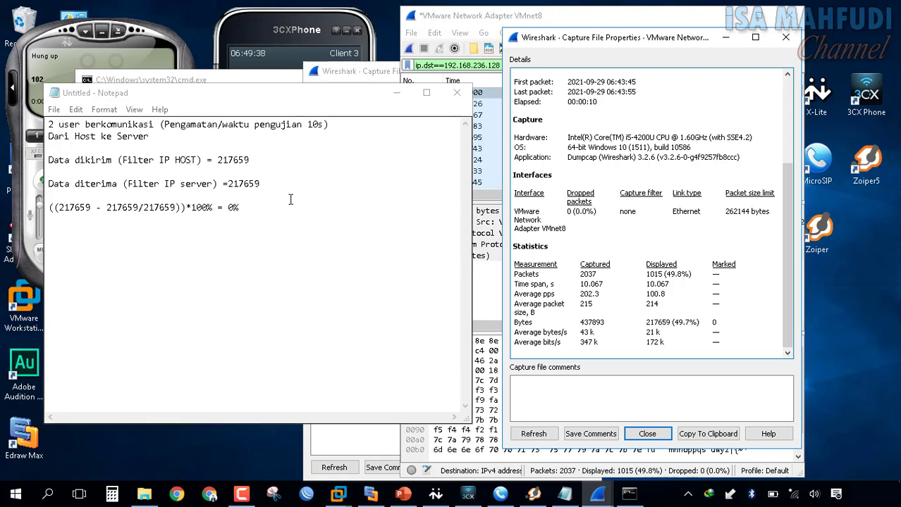
click(263, 207)
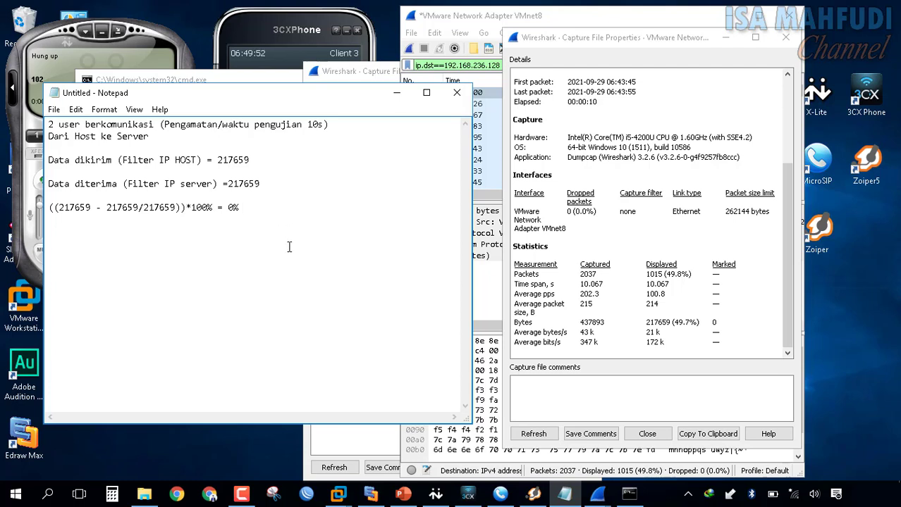
drag(241, 210, 16, 156)
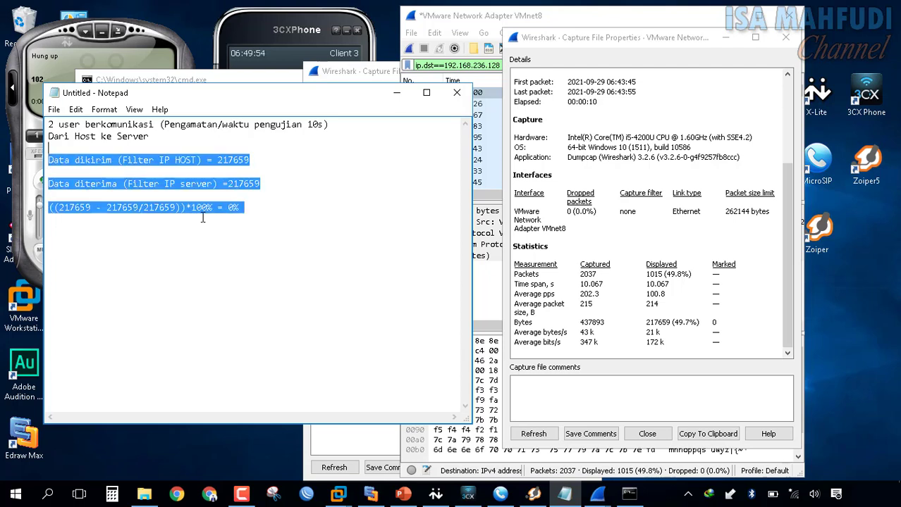
click(408, 255)
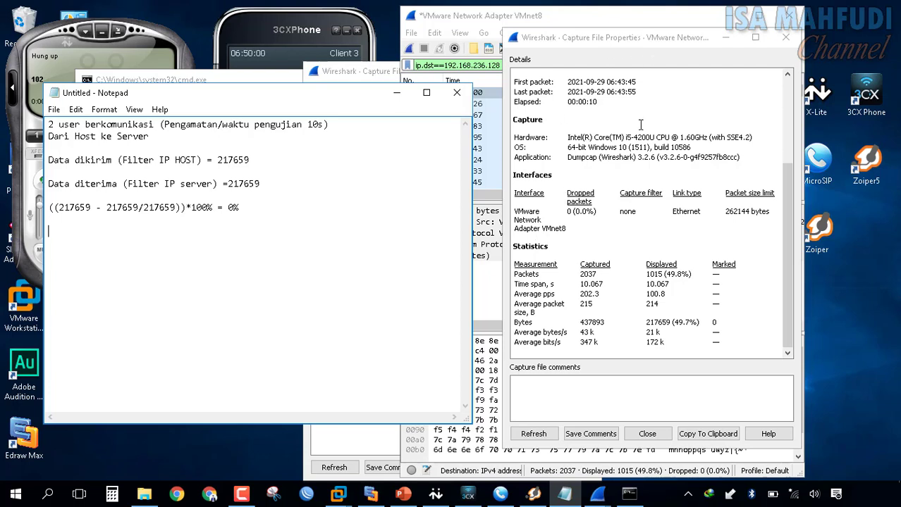
click(592, 217)
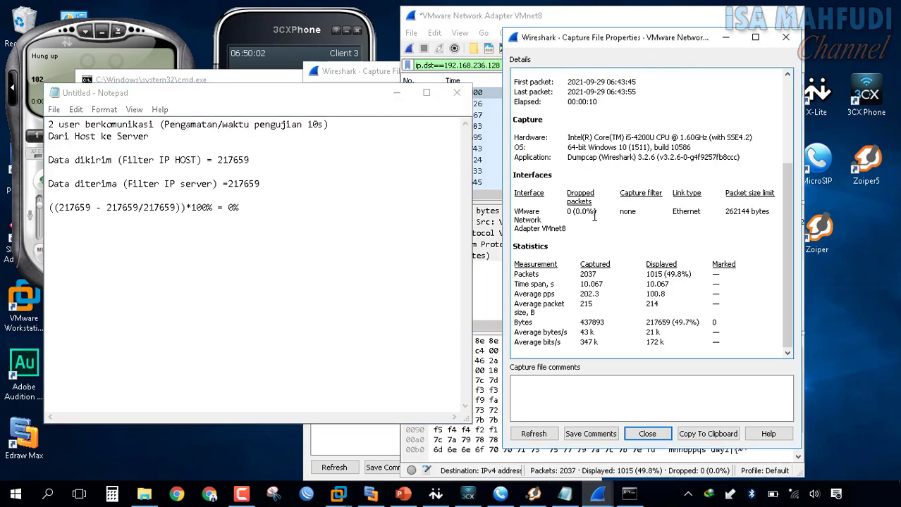
drag(595, 213, 573, 213)
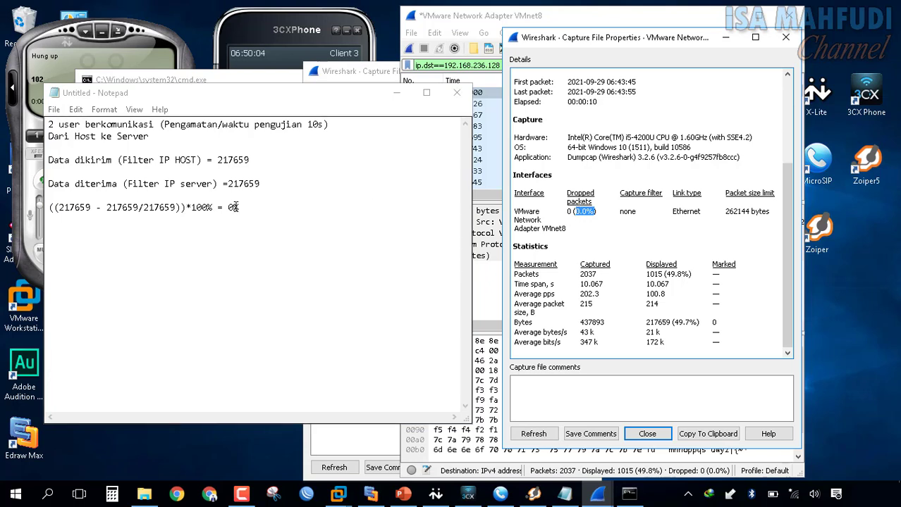
drag(277, 206, 41, 155)
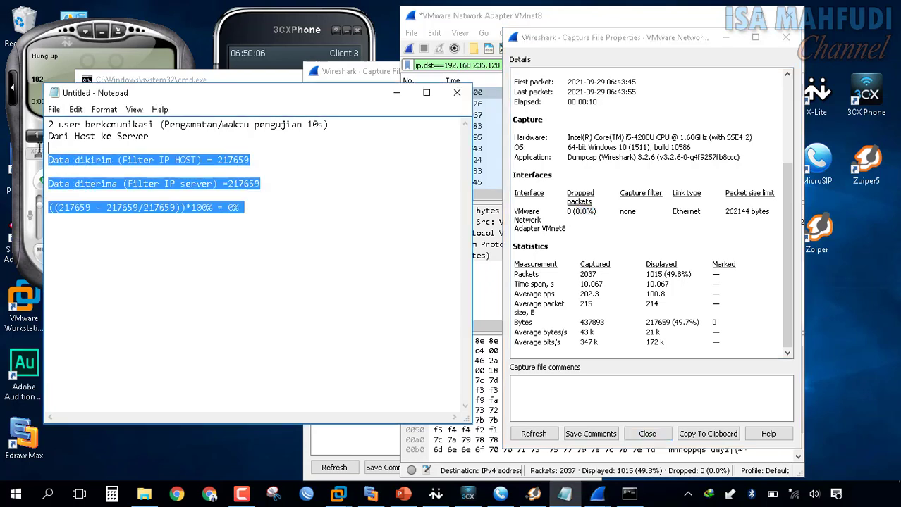
click(301, 206)
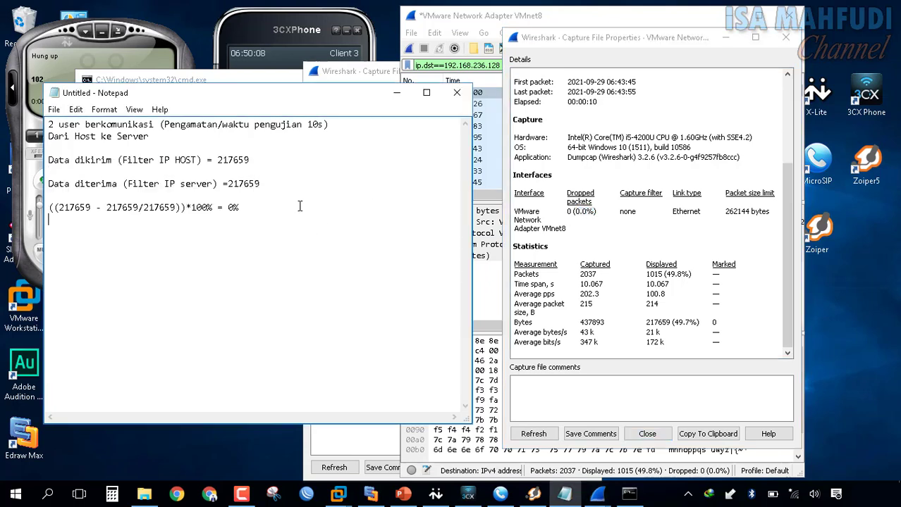
Step: Check the host and server addresses in the Edraw Max packet loss diagram and return to the Notepad notes
click(381, 496)
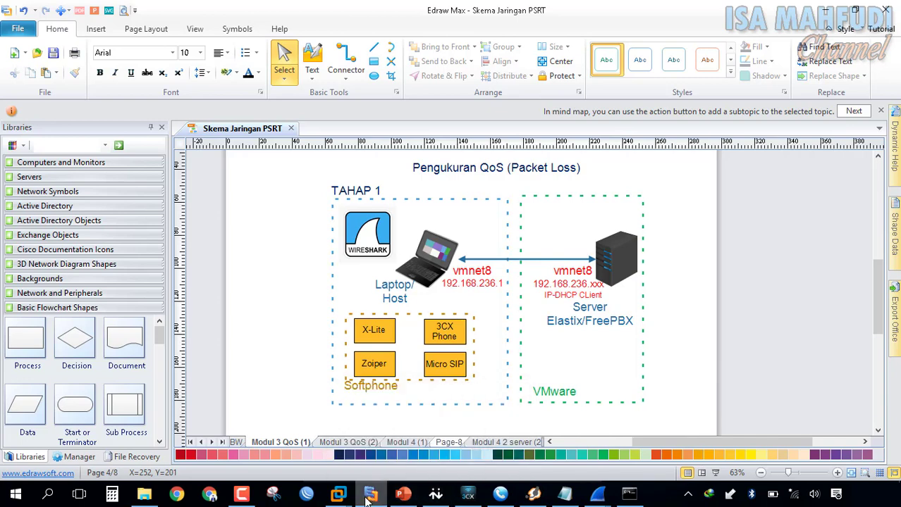
mouse_move(564, 495)
click(532, 431)
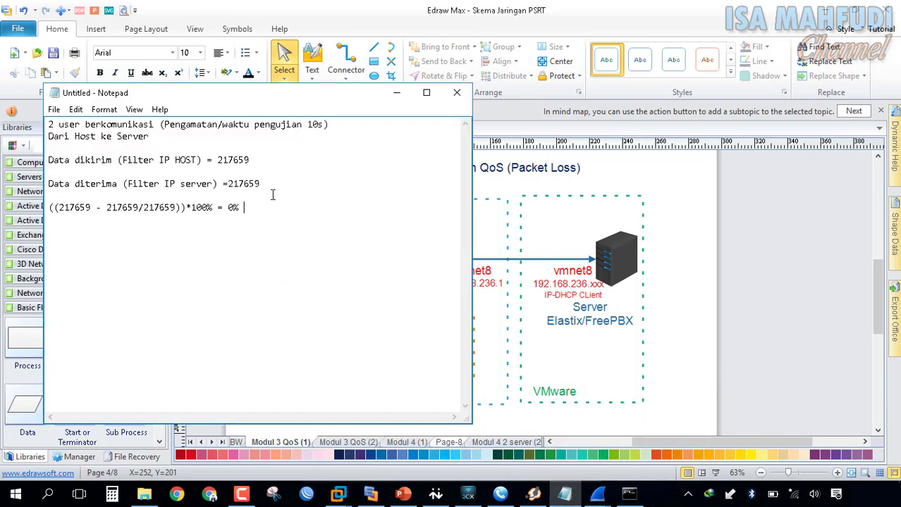
Step: Duplicate the "Dari Host ke Server" heading with its sent and received data lines below the packet loss calculation
drag(265, 185, 30, 140)
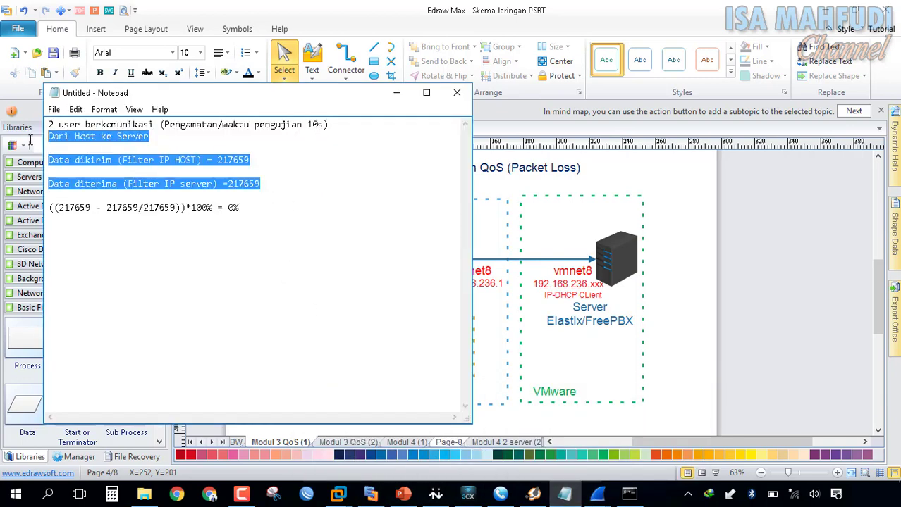
key(ctrl+c)
click(213, 238)
key(ctrl+v)
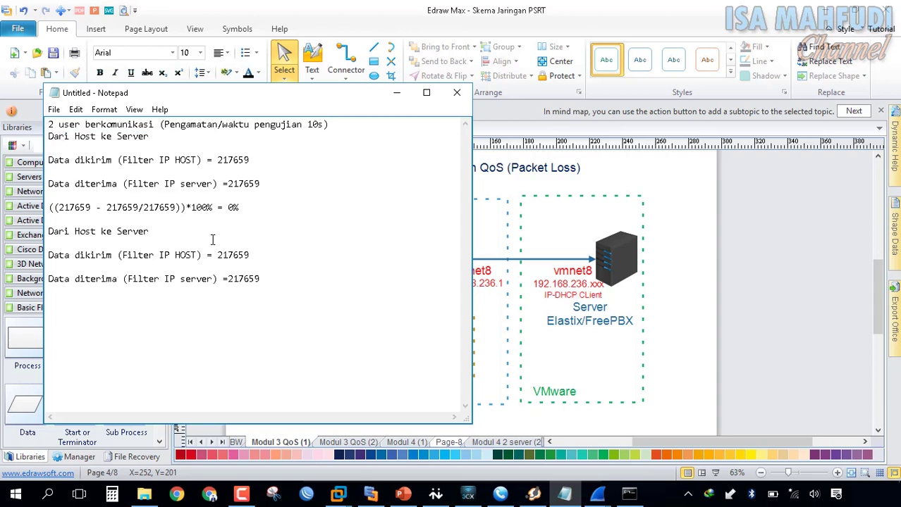
Step: Change the filter label in the second "Data dikirim" line from the host to IP server
click(213, 279)
shift+click(161, 279)
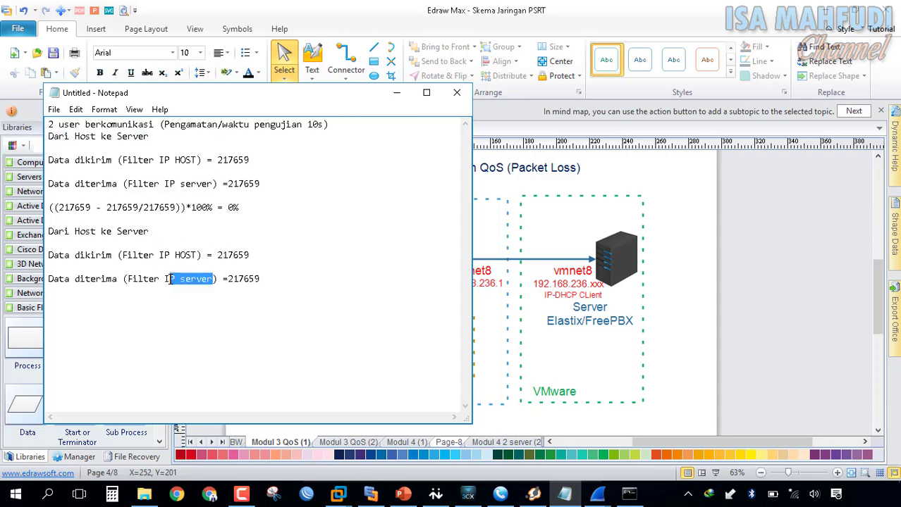
click(161, 255)
key(ctrl+v)
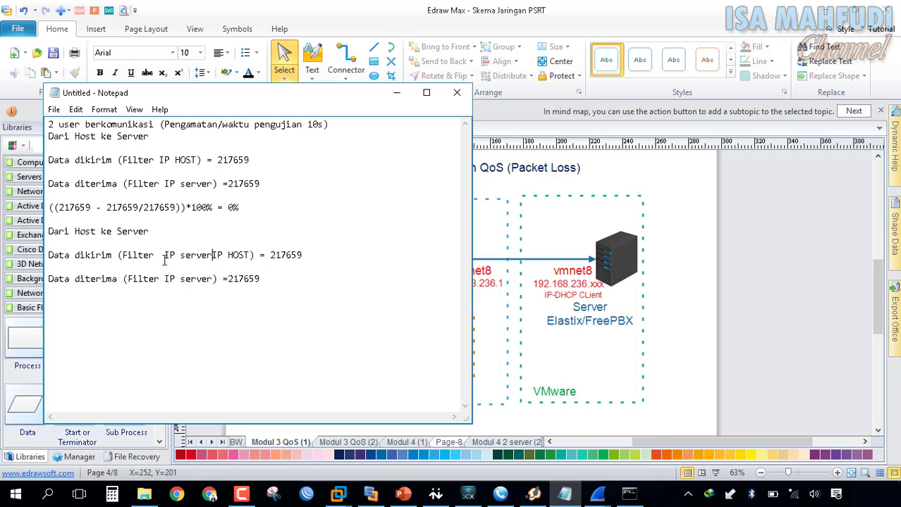
drag(256, 256, 217, 255)
key(BackSpace)
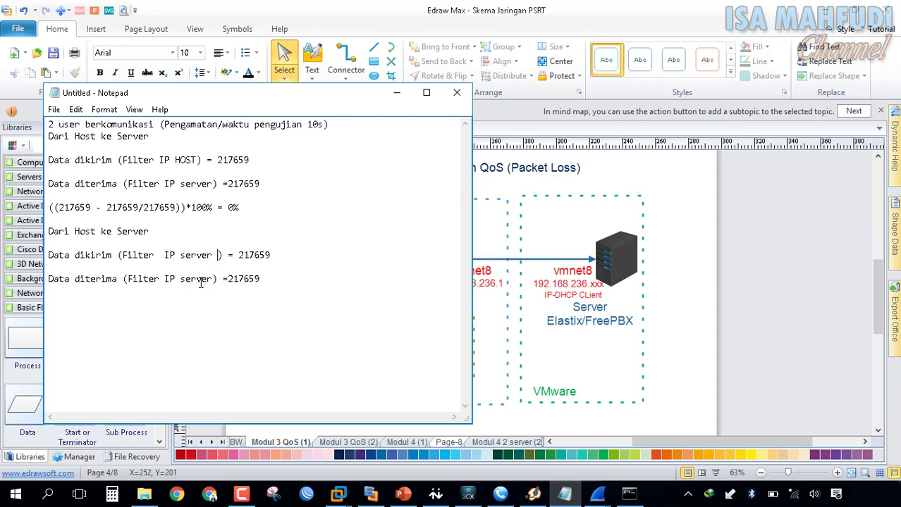
Step: Change the filter label in the second "Data diterima" line to IP Host
drag(165, 279, 214, 279)
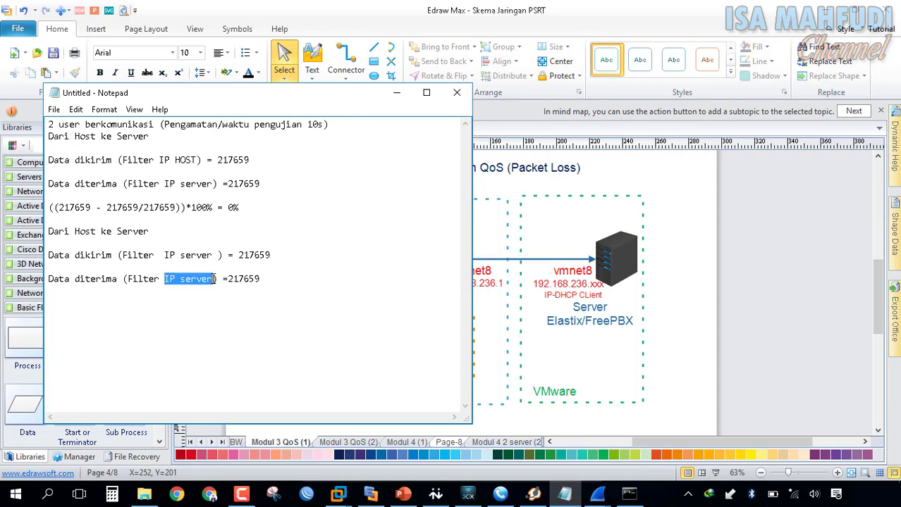
click(213, 279)
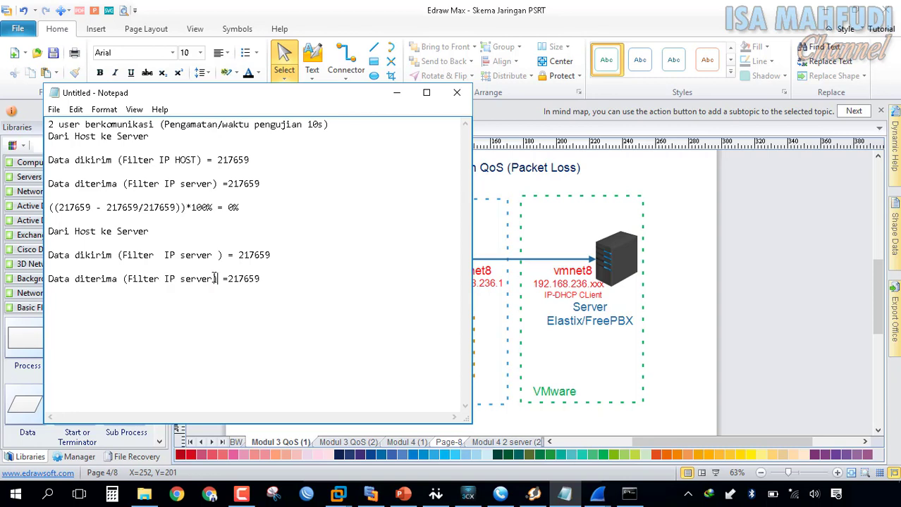
key(BackSpace)
key(BackSpace)
key(BackSpace)
key(BackSpace)
key(BackSpace)
key(BackSpace)
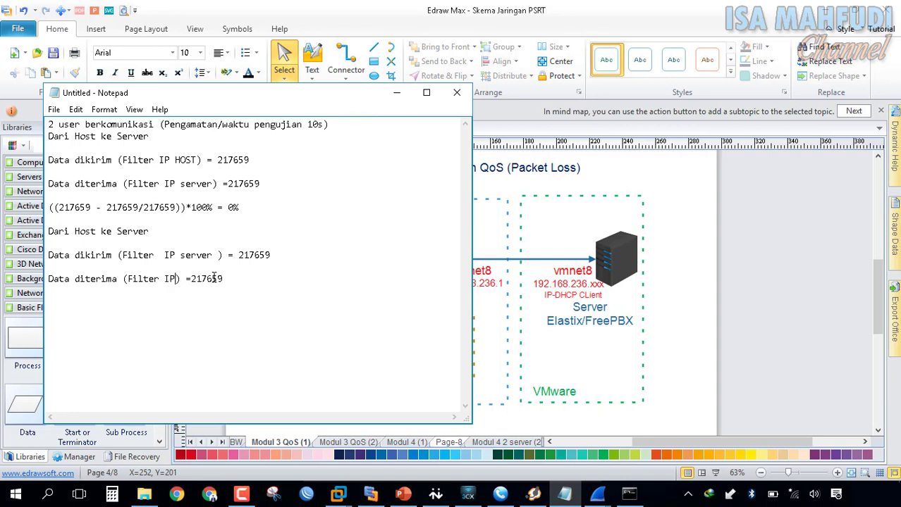
text(Host)
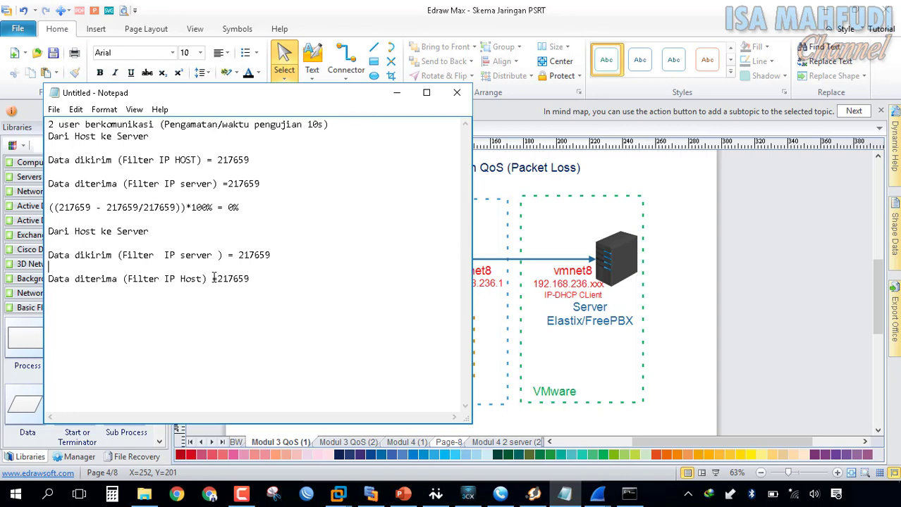
Step: Clear the byte counts after the equals signs in the second "Data dikirim" and "Data diterima" lines
key(ctrl+Right)
key(ctrl+Right)
key(ctrl+Right)
key(ctrl+Right)
key(ctrl+Right)
key(ctrl+Right)
key(ctrl+Right)
key(shift+Home)
key(shift+End)
key(Delete)
key(Down)
key(ctrl+Right)
key(ctrl+Right)
key(ctrl+Right)
key(shift+End)
key(Delete)
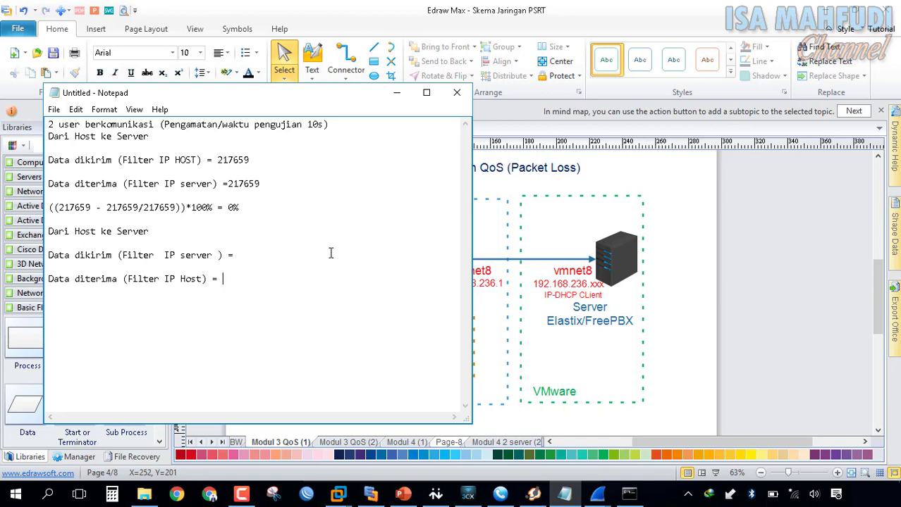
Step: Close the leftover capture file properties windows and switch to the VMnet8 capture in Wireshark
click(597, 494)
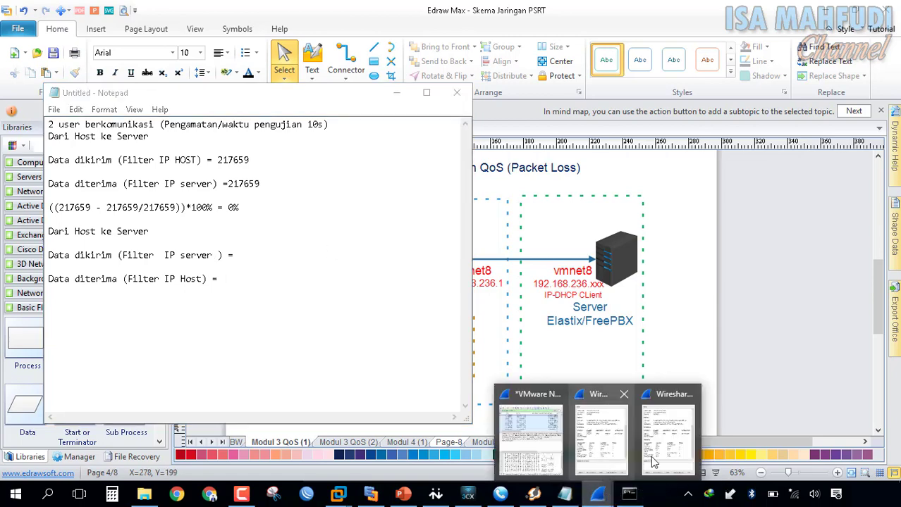
click(626, 394)
click(656, 394)
click(597, 429)
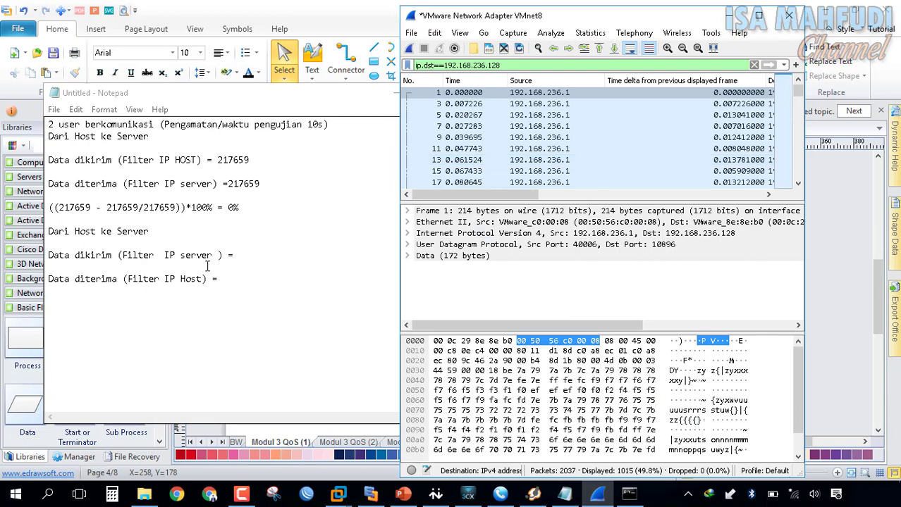
Step: Apply the display filter ip.src==192.168.236.128 to the VMnet8 capture
click(435, 64)
key(BackSpace)
key(BackSpace)
key(BackSpace)
text(sr)
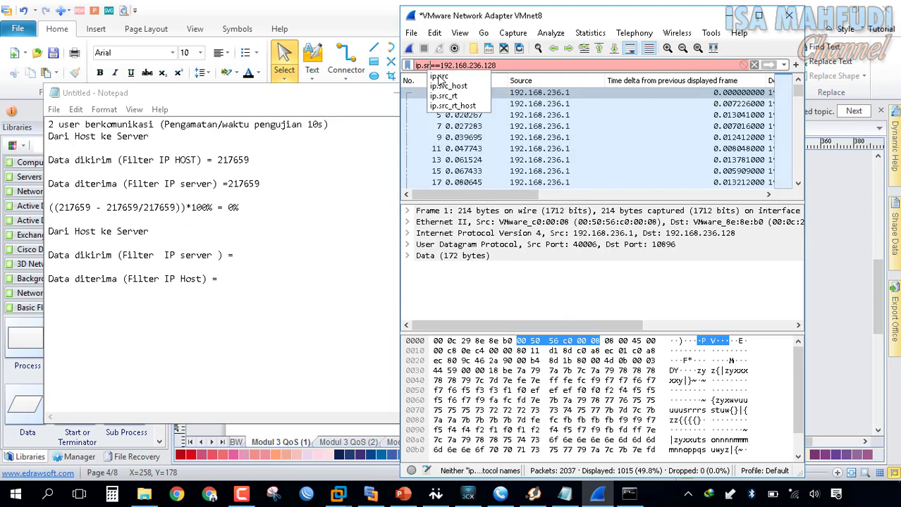
click(439, 78)
key(Right)
key(Right)
key(Right)
key(Right)
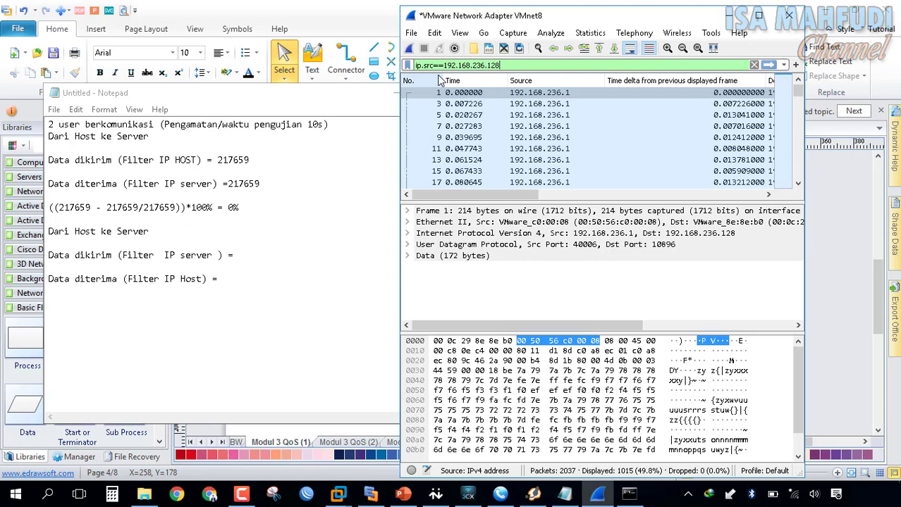
key(Return)
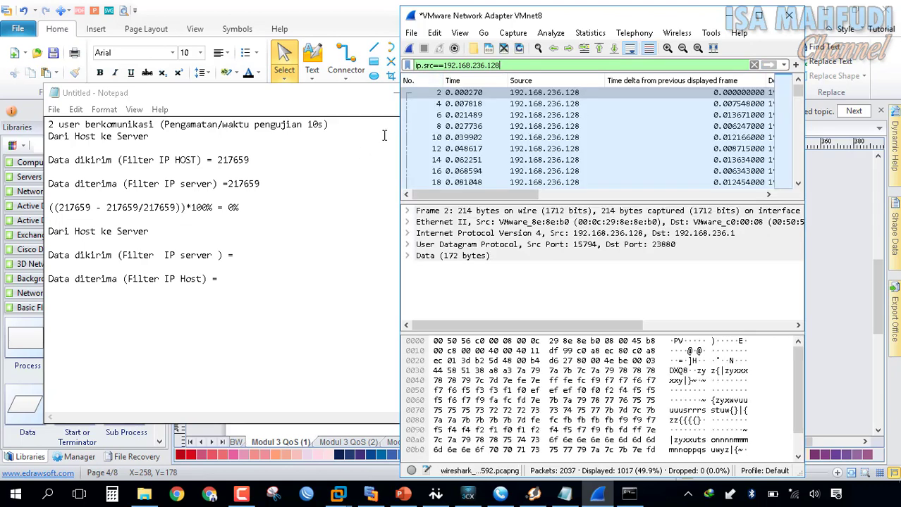
Step: Copy the displayed byte count 220024 from the capture file properties into the second "Data dikirim" line in Notepad
click(580, 34)
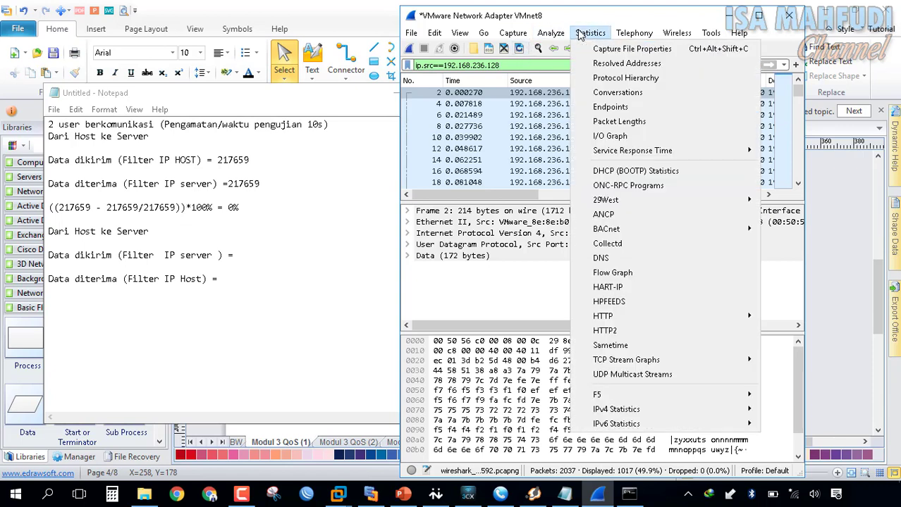
click(591, 47)
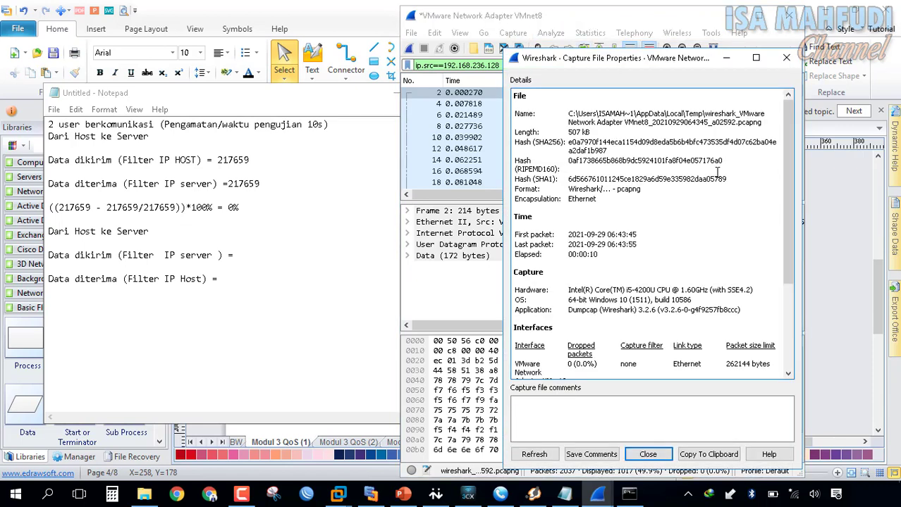
scroll(719, 177, down, 3)
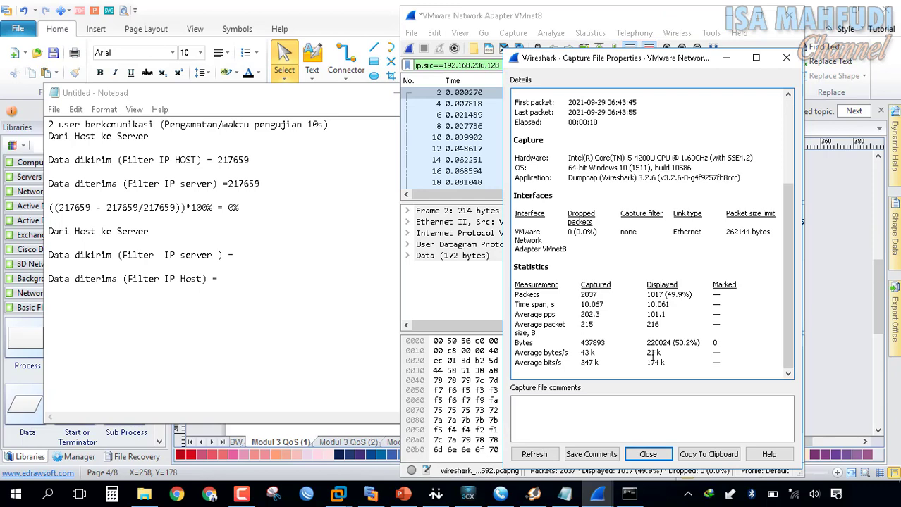
drag(648, 341, 649, 347)
click(671, 344)
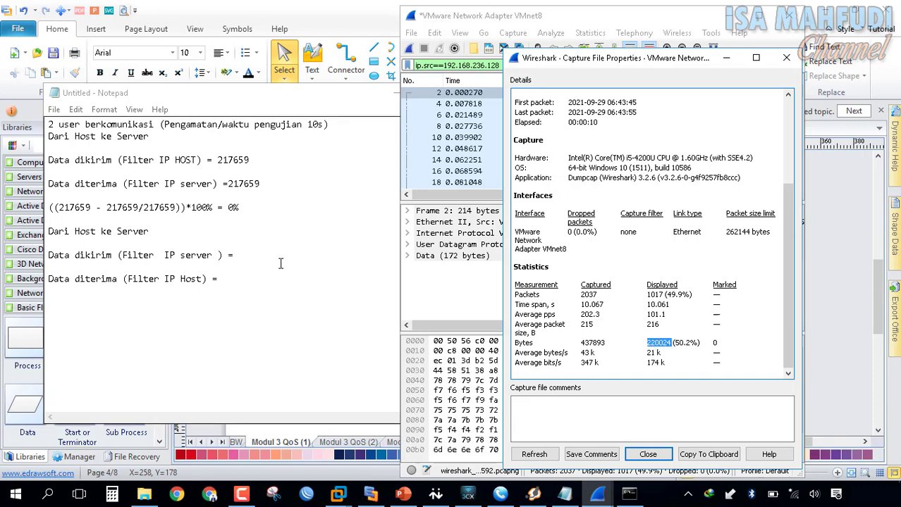
click(282, 251)
key(ctrl+v)
Step: Apply the display filter ip.dst==192.168.236.1 to the VMnet8 capture
click(512, 15)
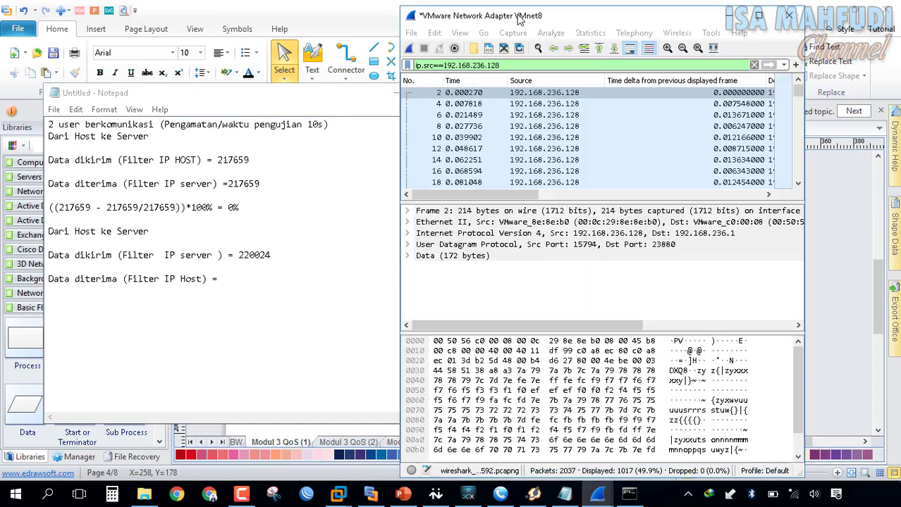
double_click(436, 65)
key(Left)
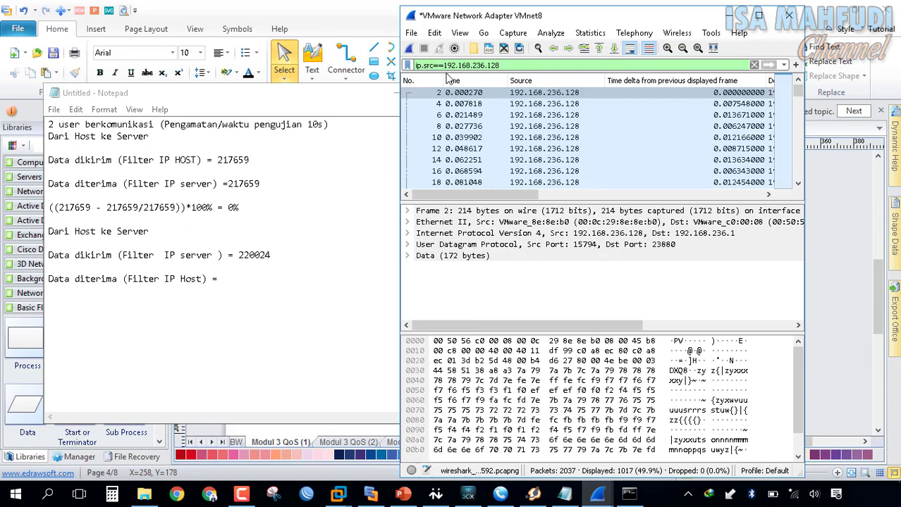
key(BackSpace)
key(BackSpace)
key(BackSpace)
text(d)
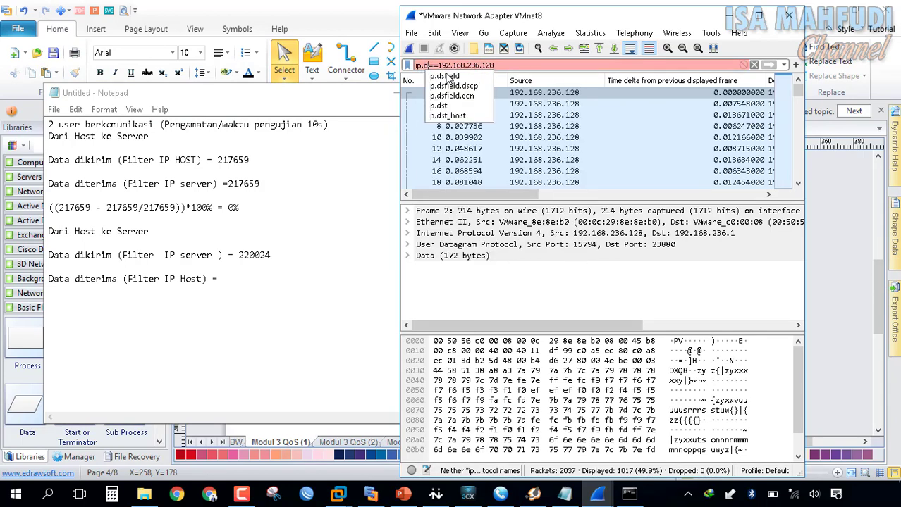
text(st)
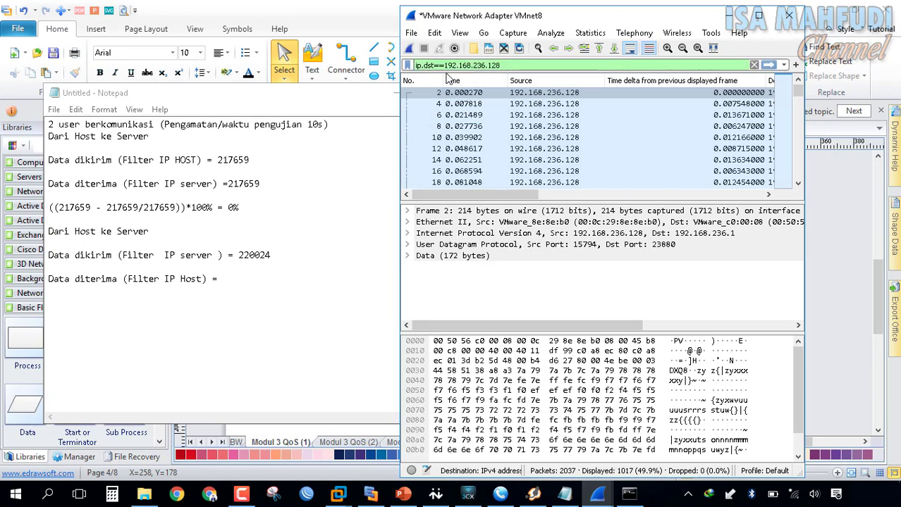
key(Right)
key(Right)
key(Right)
key(Right)
key(Right)
key(BackSpace)
key(BackSpace)
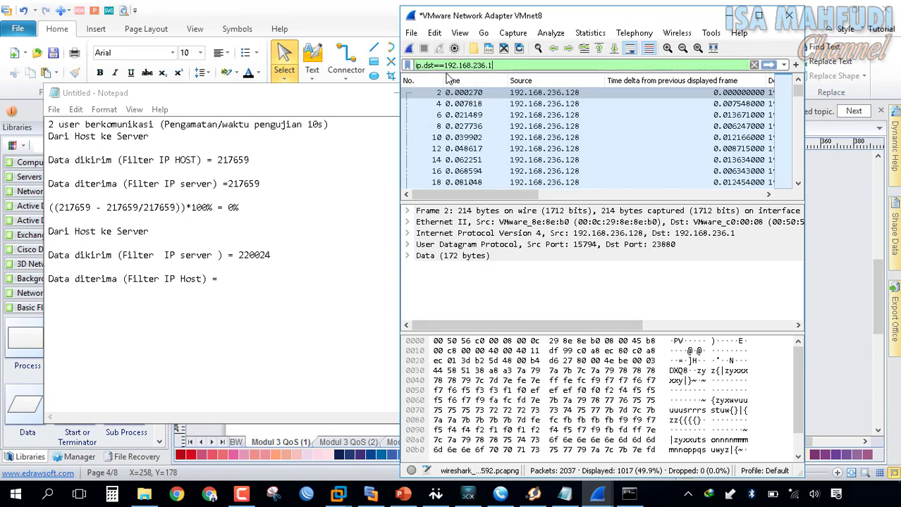
key(Return)
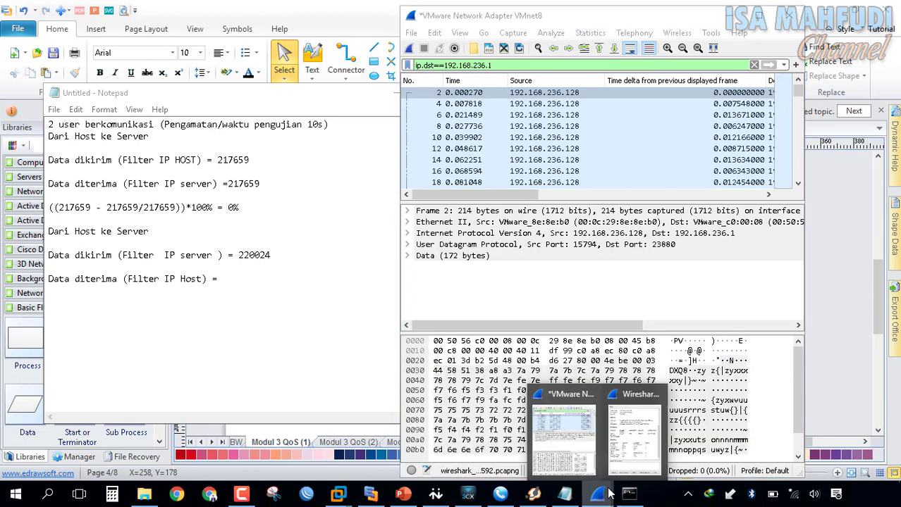
Step: Copy the displayed byte count 217252 from the capture file properties into the second "Data diterima" line in Notepad
click(550, 33)
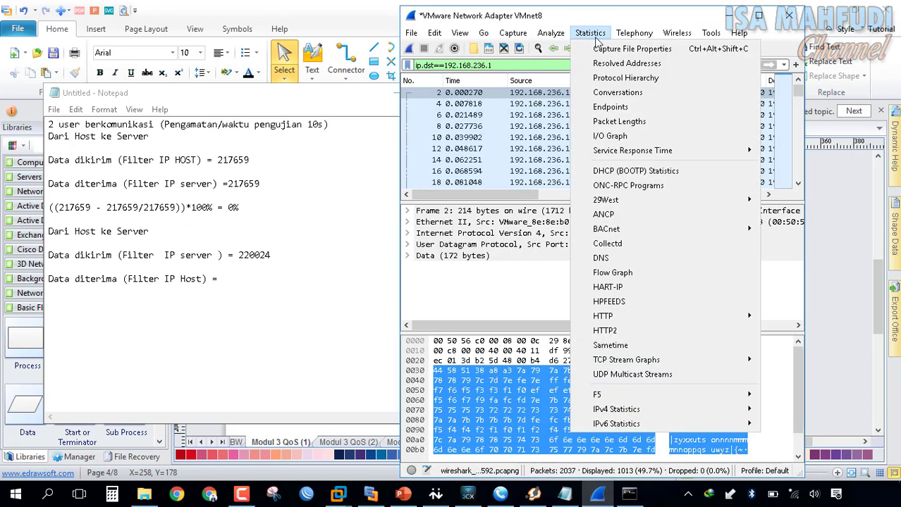
click(599, 48)
scroll(685, 279, down, 3)
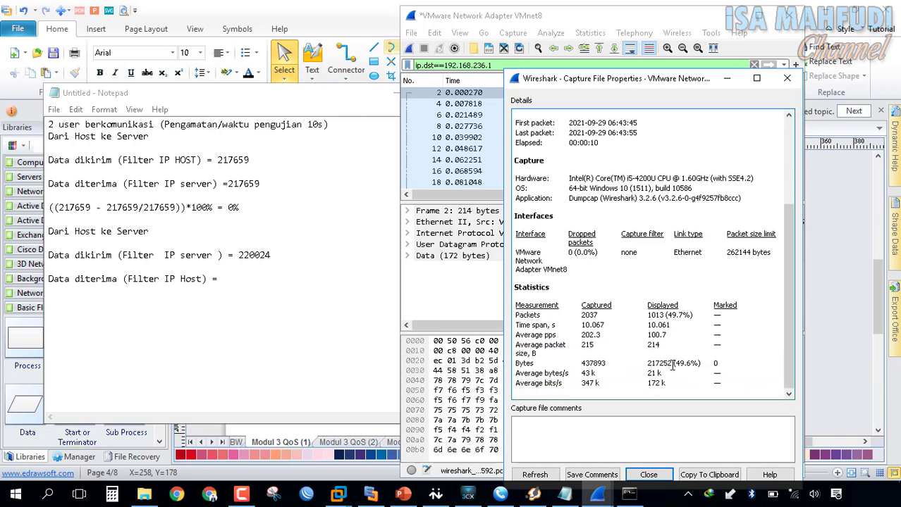
drag(674, 363, 654, 361)
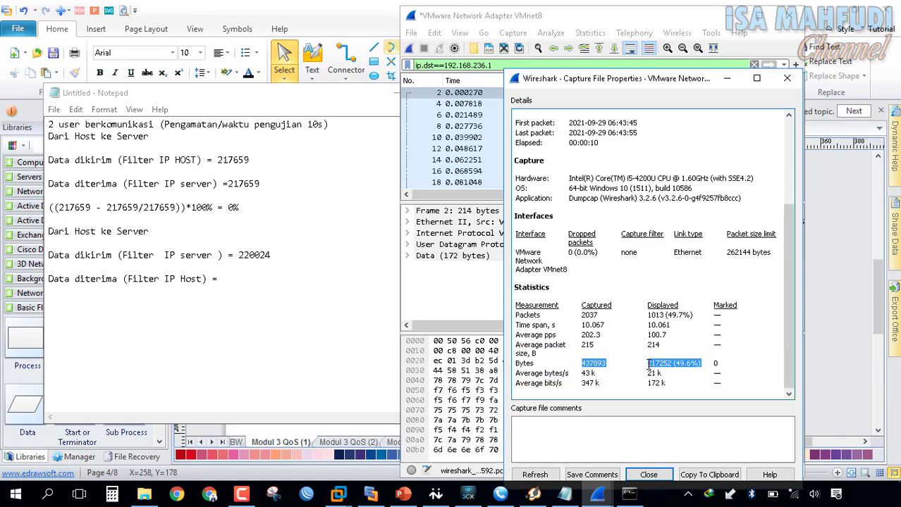
drag(654, 371, 648, 363)
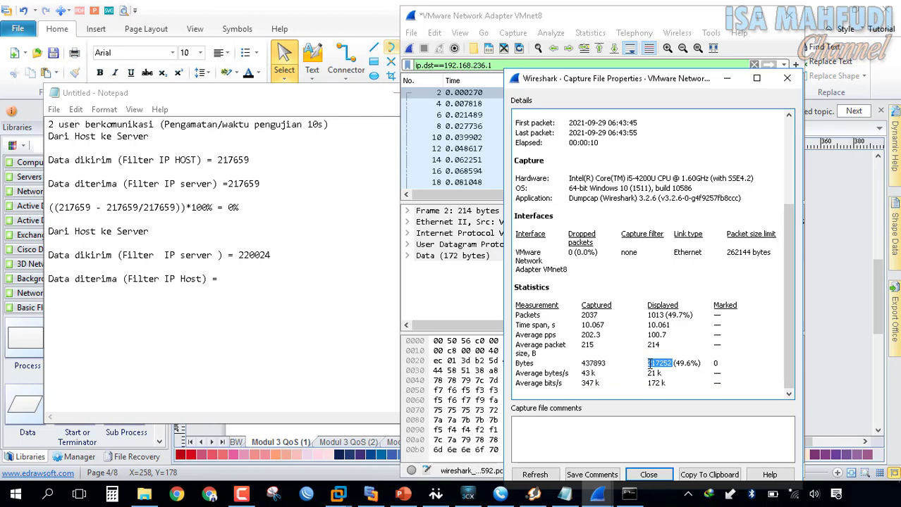
right_click(662, 364)
click(676, 371)
drag(673, 364, 649, 364)
right_click(650, 364)
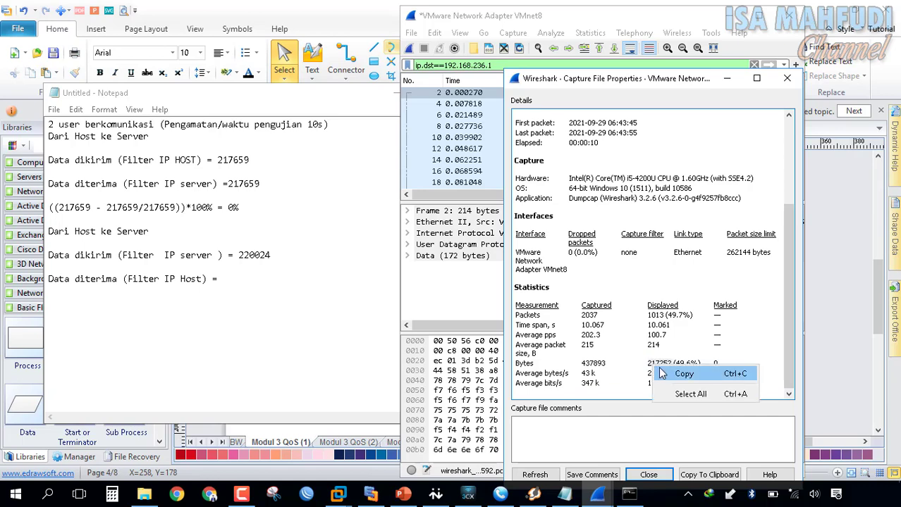
click(676, 370)
drag(673, 364, 648, 363)
right_click(649, 364)
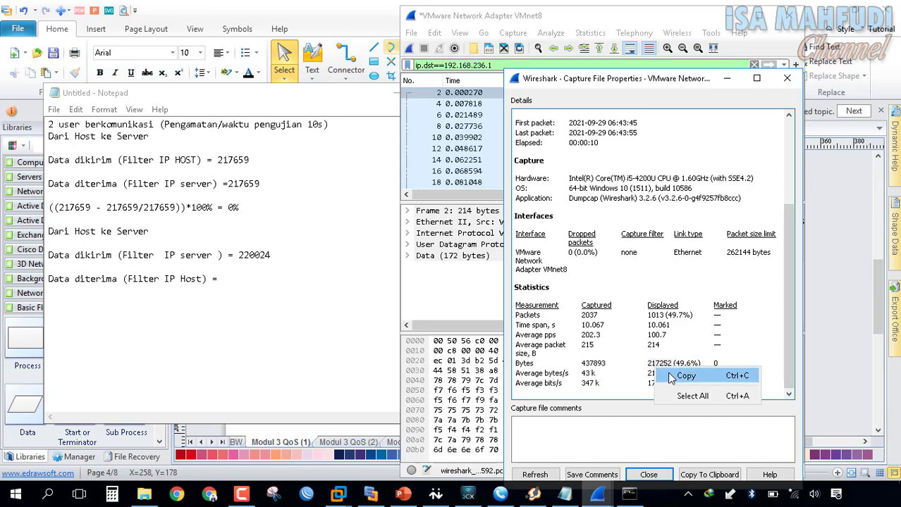
click(675, 371)
click(298, 277)
key(ctrl+v)
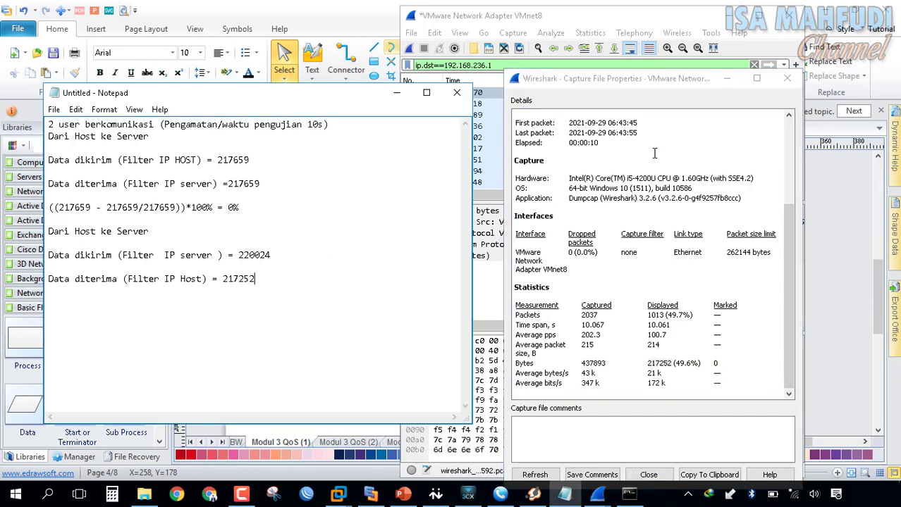
Step: Change the display filter on the VMnet8 capture to ip.src==192.168.236.128
click(460, 65)
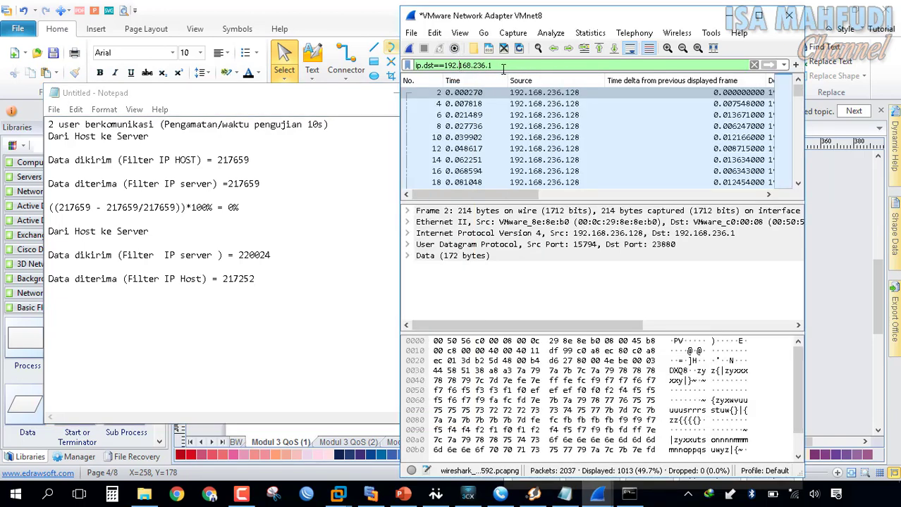
drag(431, 66, 435, 66)
key(BackSpace)
key(BackSpace)
key(BackSpace)
key(BackSpace)
text(s)
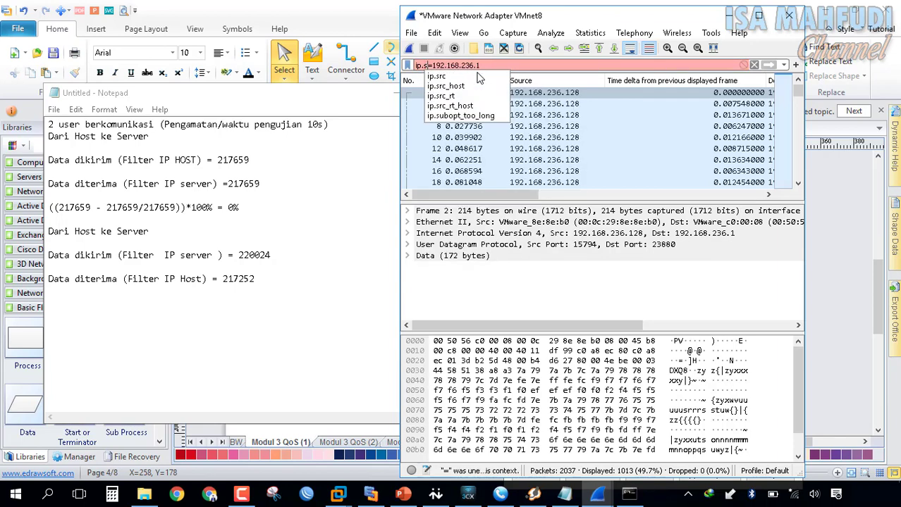
text(rv)
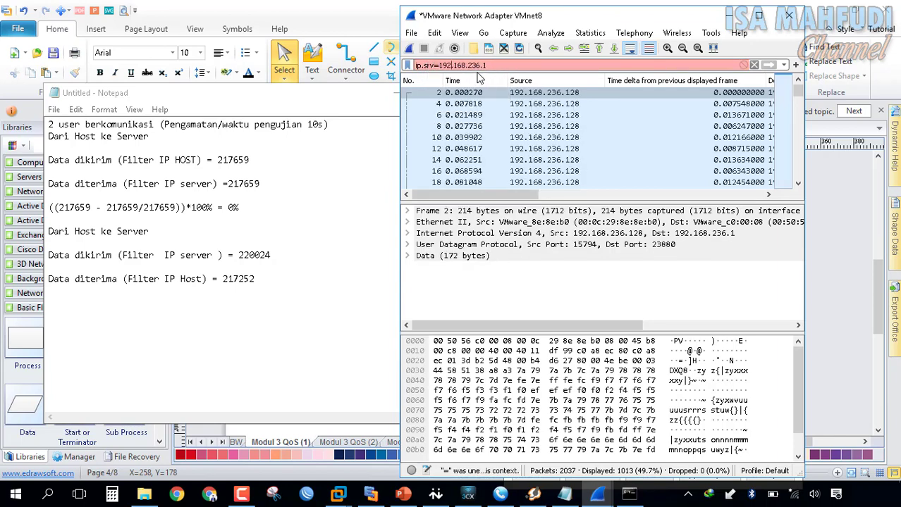
key(BackSpace)
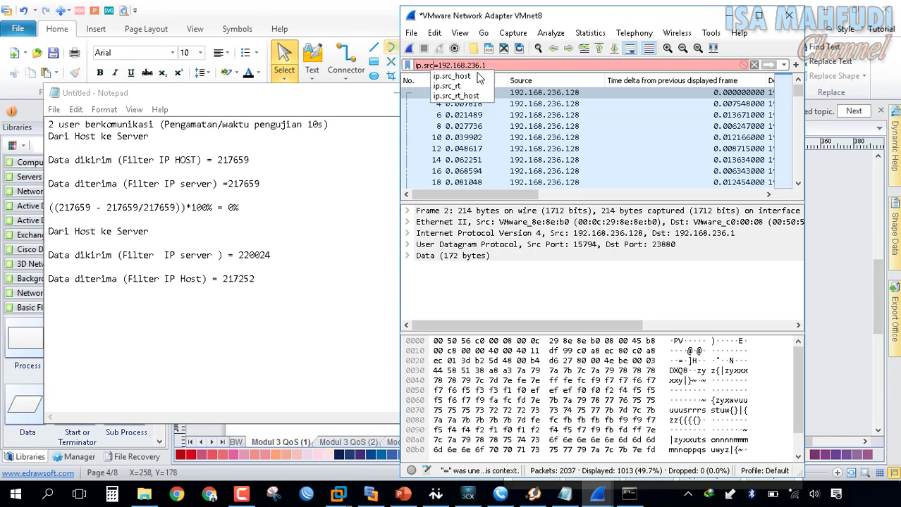
text(c)
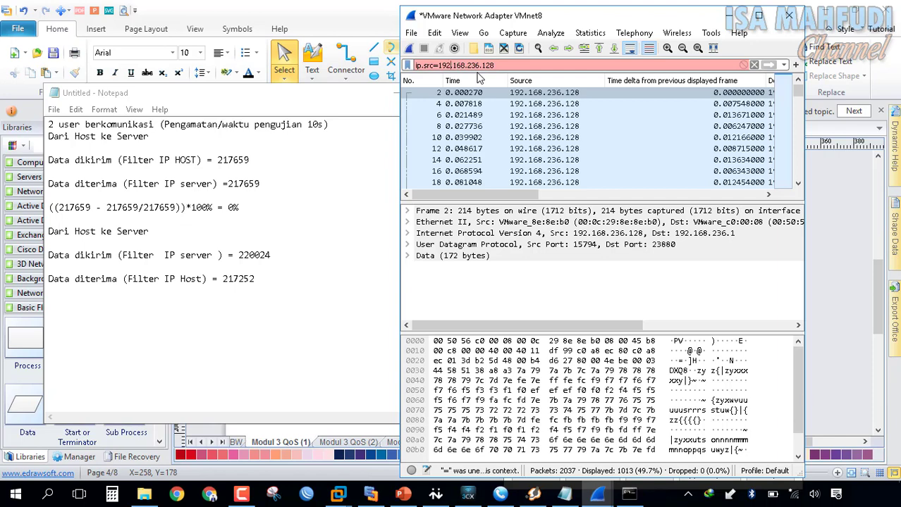
text(=)
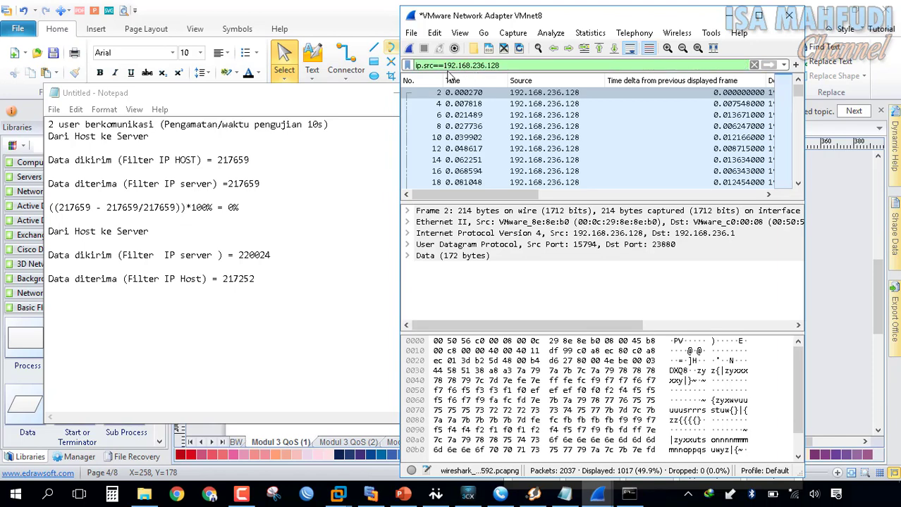
Step: Check the displayed byte count for the server-source filter in the capture file properties
click(590, 33)
click(598, 49)
scroll(655, 225, down, 4)
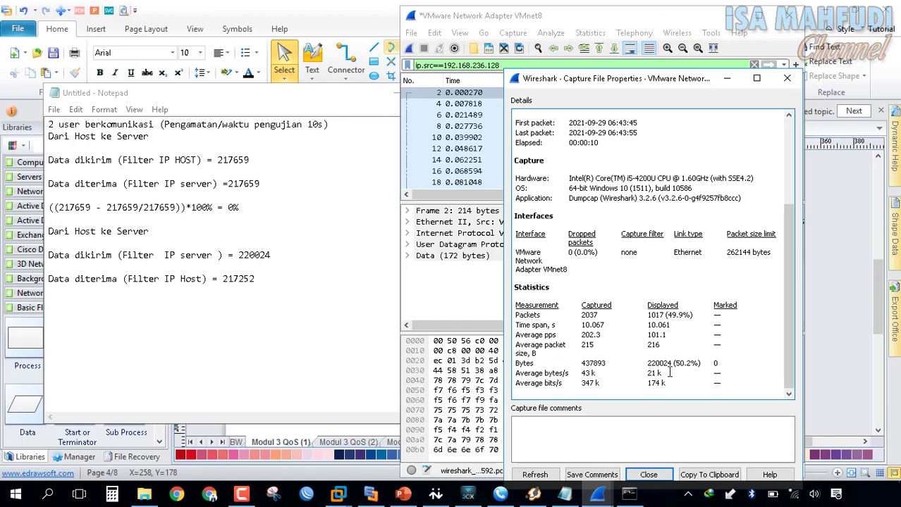
key(Escape)
Step: Change the display filter to ip.dst==192.168.236.1 and apply it to the capture
click(506, 64)
key(BackSpace)
key(BackSpace)
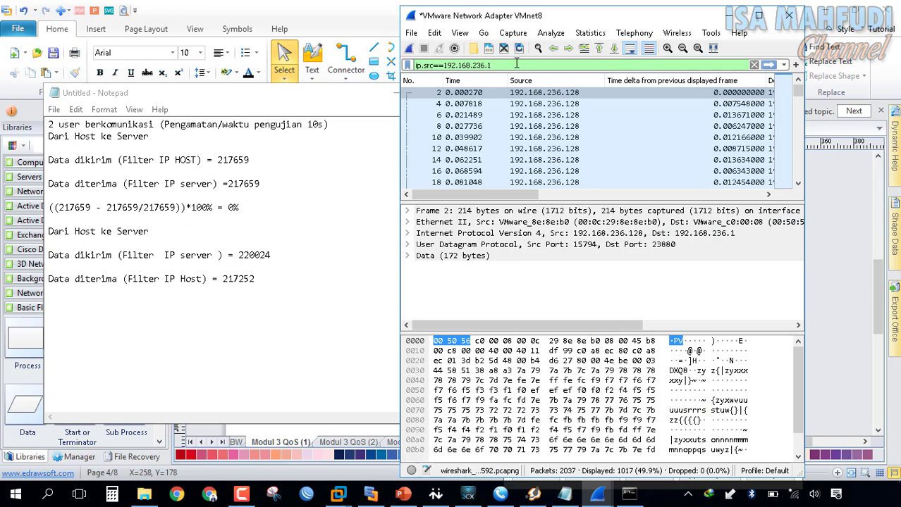
key(Left)
key(Left)
key(Left)
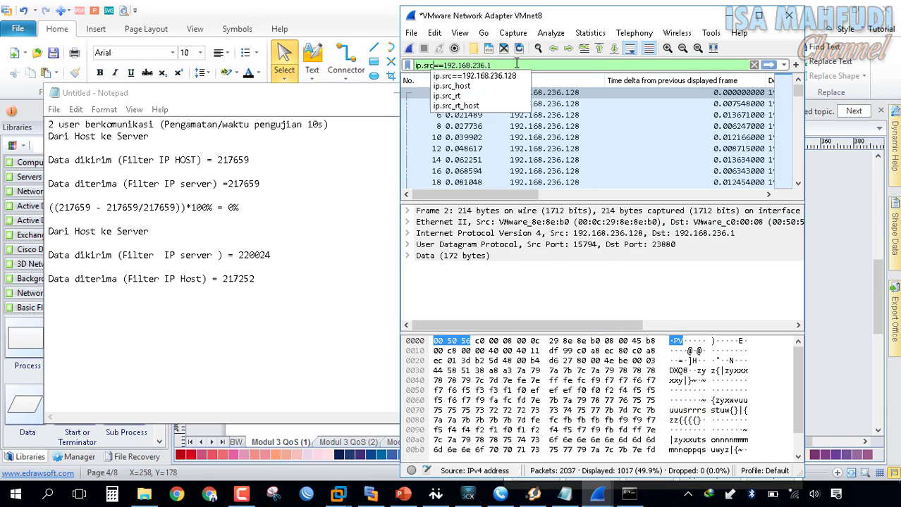
key(BackSpace)
key(BackSpace)
key(BackSpace)
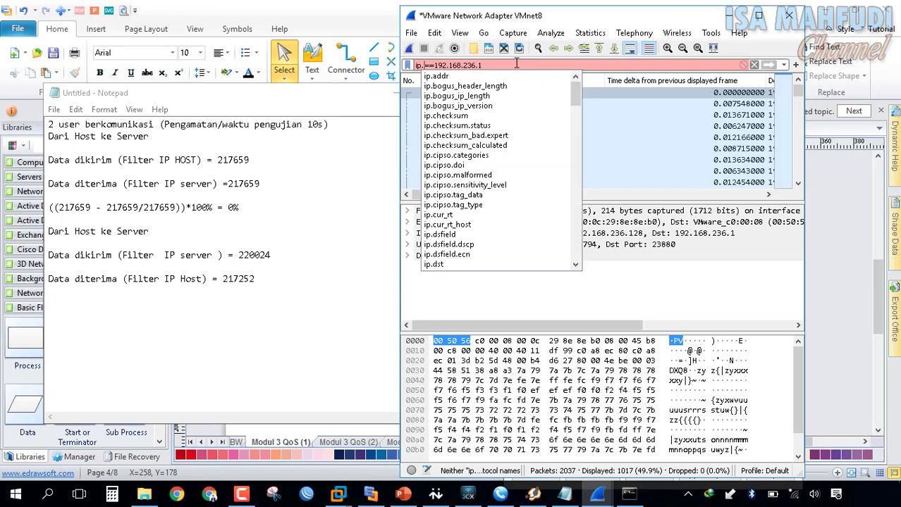
text(d)
key(BackSpace)
text(ds)
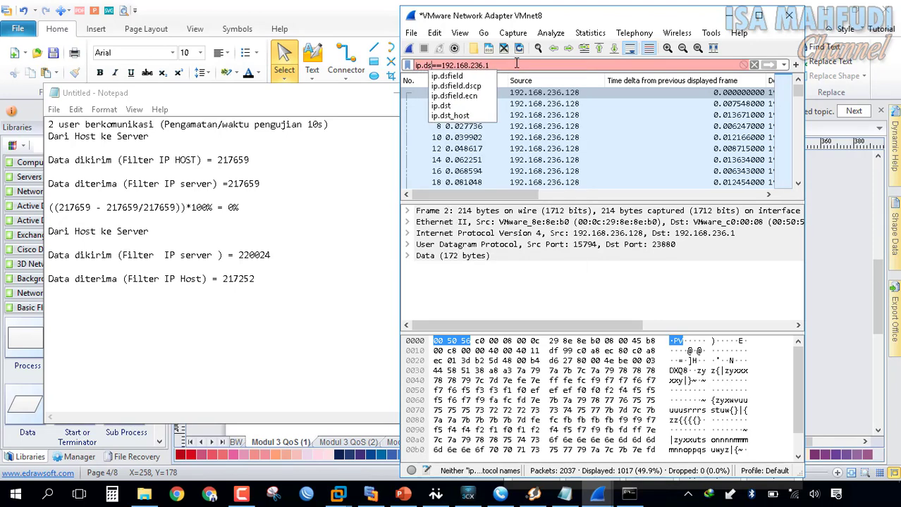
text(t)
key(Return)
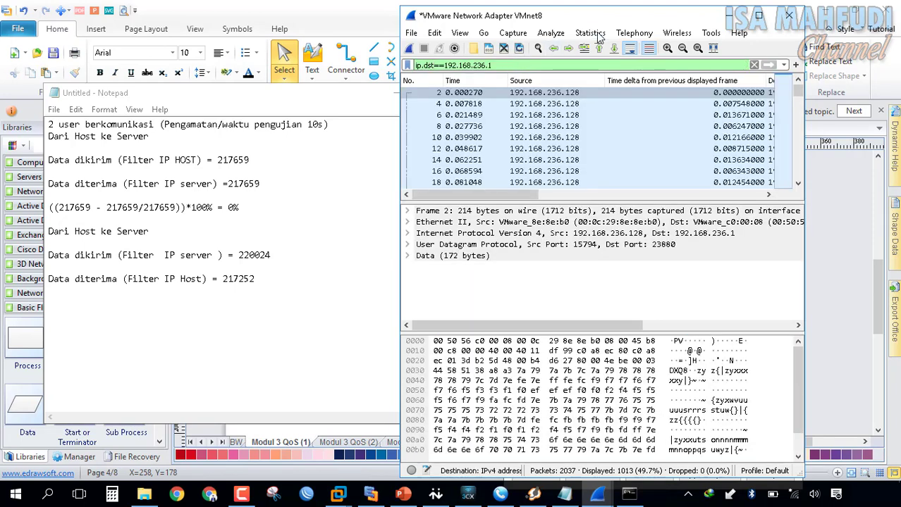
Step: Close the leftover capture file properties windows and reopen the properties to recheck the displayed bytes for the host-destination filter
mouse_move(597, 495)
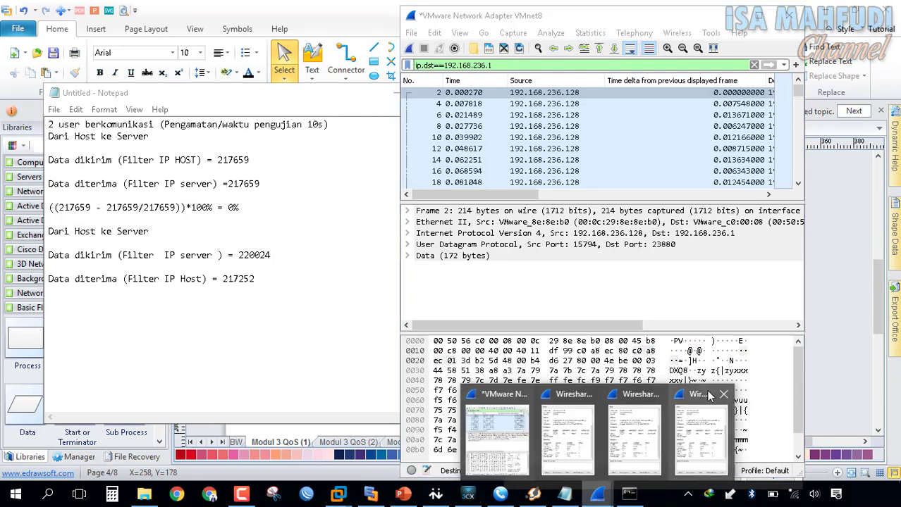
click(627, 395)
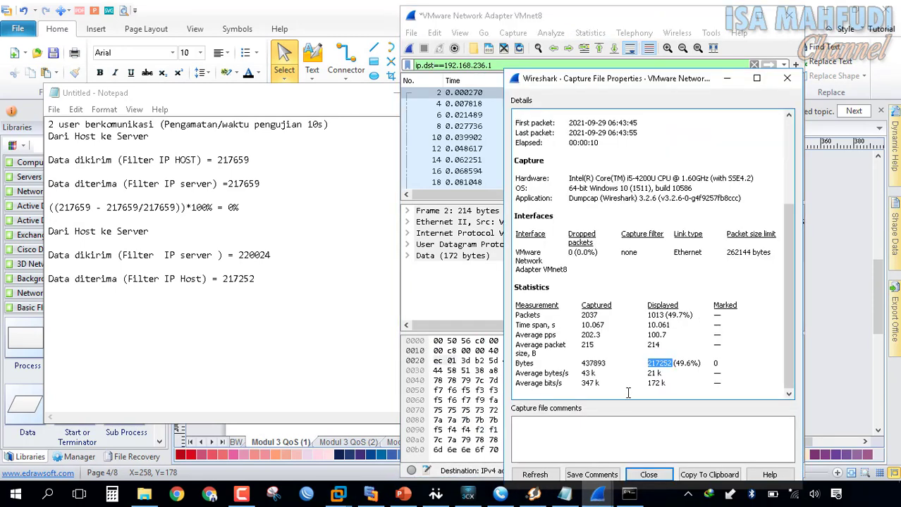
click(786, 78)
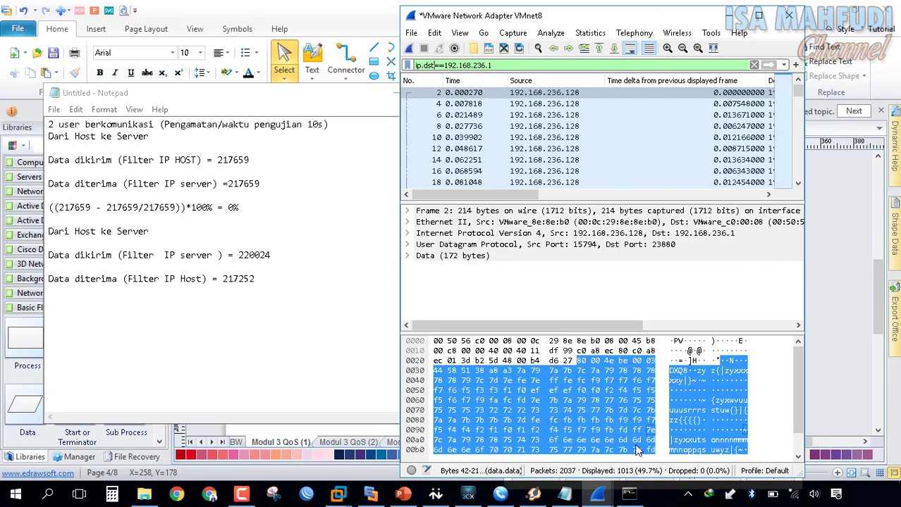
click(603, 498)
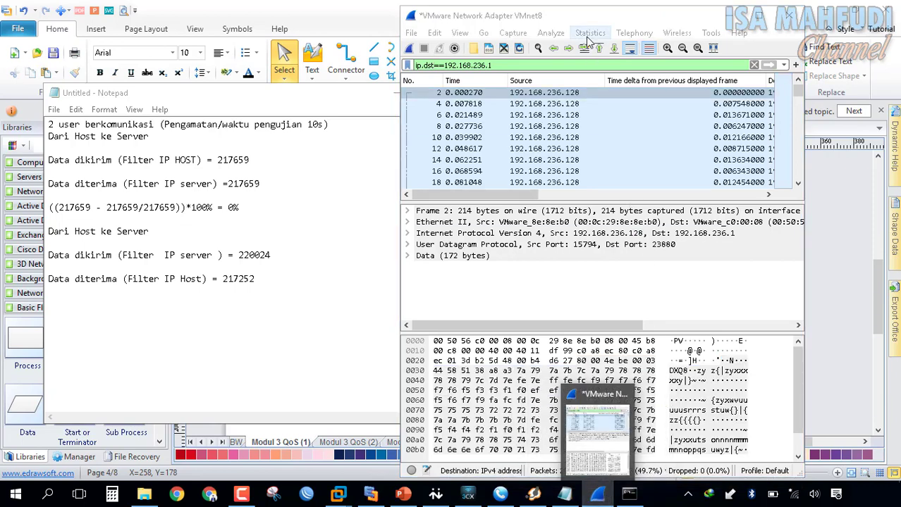
click(589, 34)
click(623, 48)
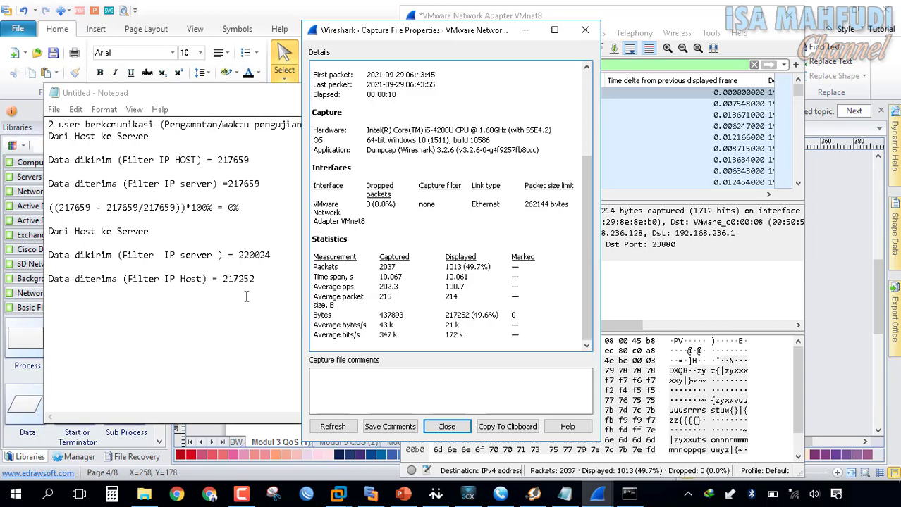
Step: Try writing the subtraction 220024 - 217252 below the second "Data diterima" line in Notepad, and remove it again
click(258, 279)
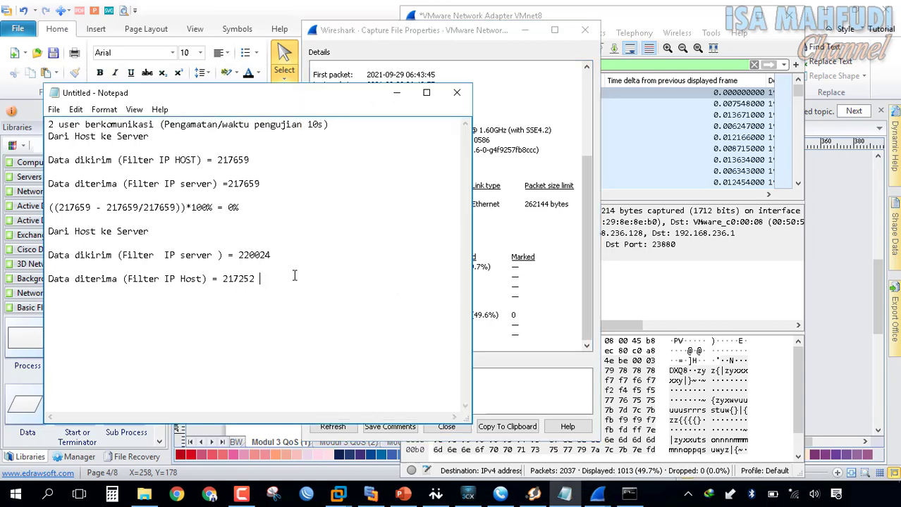
double_click(276, 255)
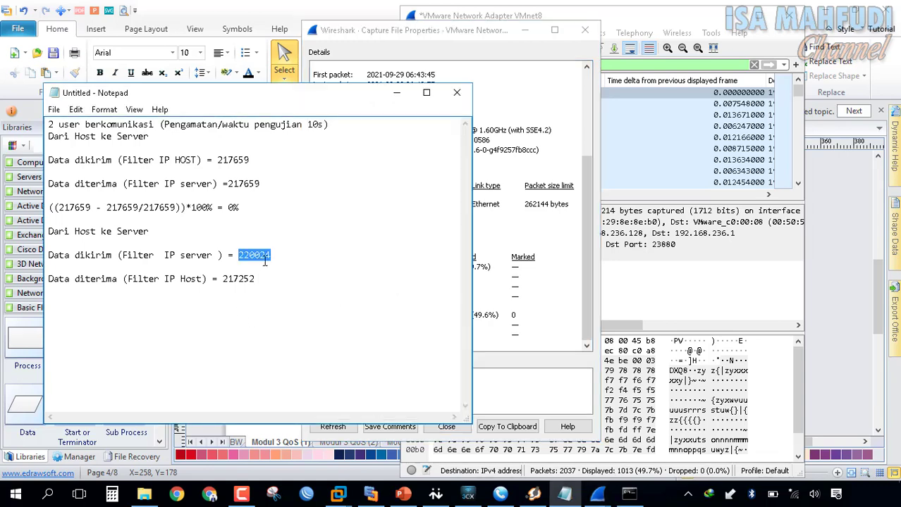
click(277, 255)
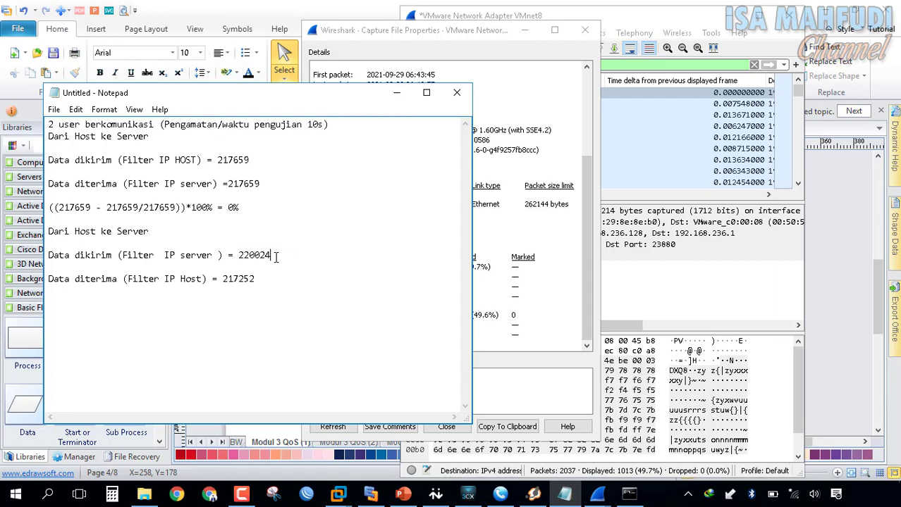
drag(275, 256, 225, 281)
double_click(283, 258)
click(230, 306)
key(ctrl+v)
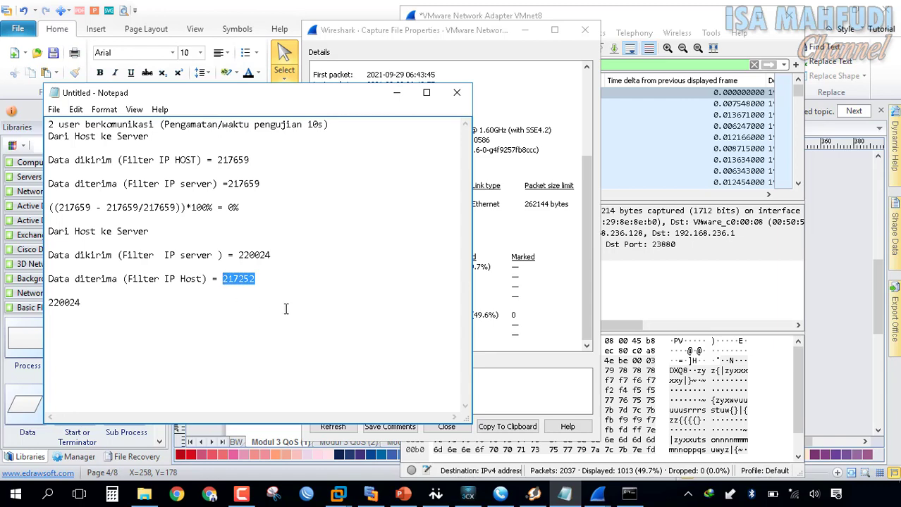
click(151, 304)
text(-)
key(ctrl+v)
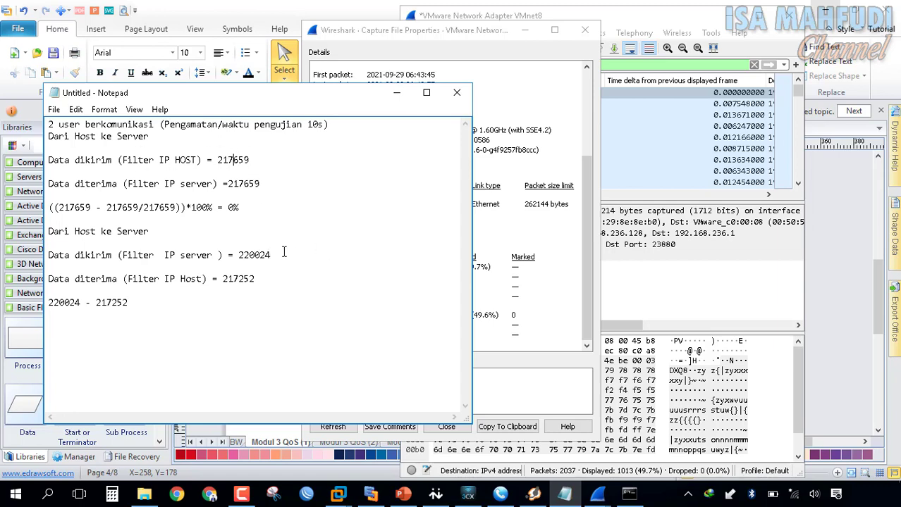
key(ctrl+z)
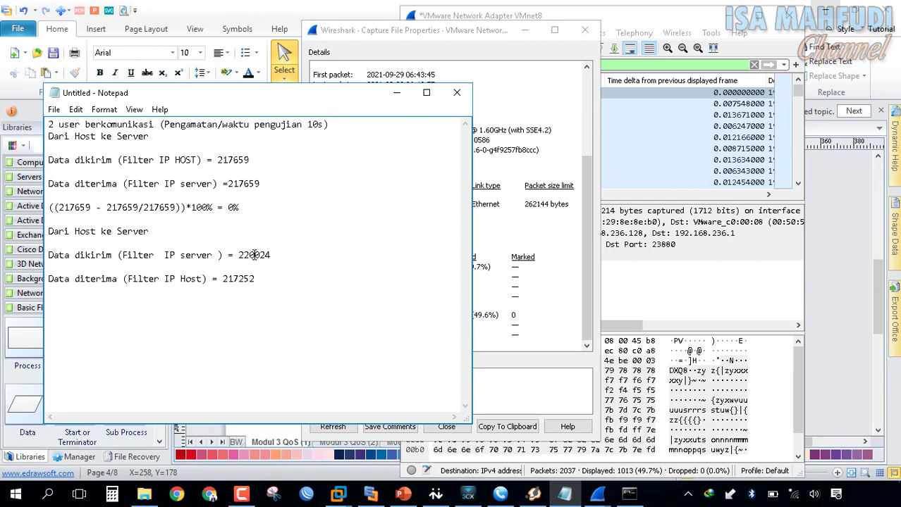
Step: Compare the sent and received byte counts recorded for the two directions in the Notepad notes
drag(238, 255, 245, 255)
drag(261, 184, 229, 183)
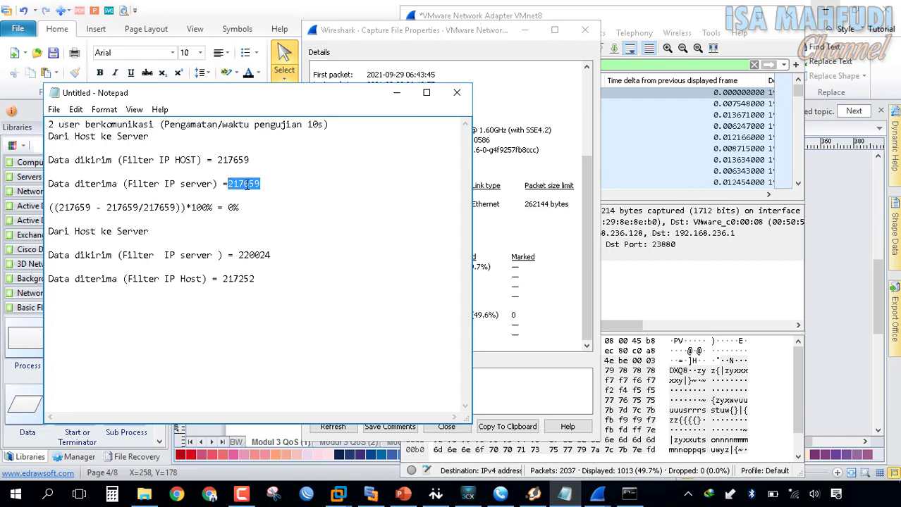
click(246, 185)
drag(277, 257, 240, 257)
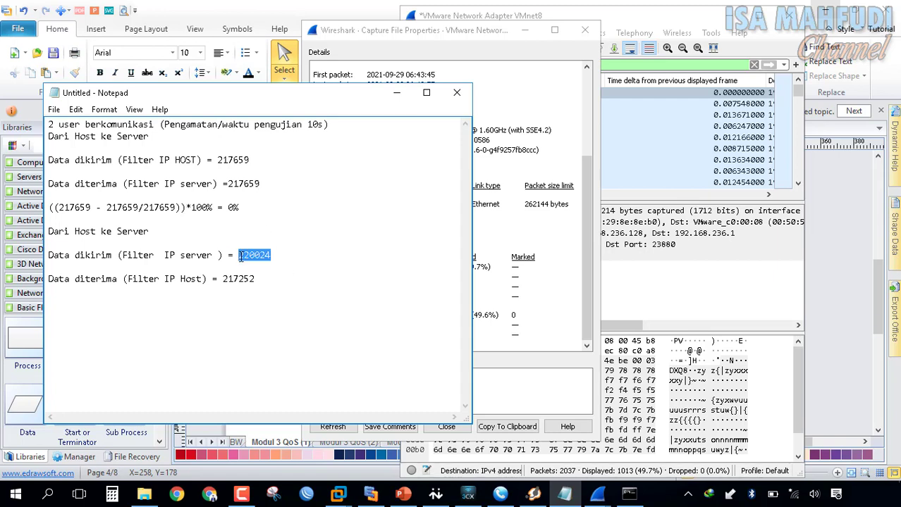
click(240, 258)
drag(271, 256, 241, 257)
click(232, 280)
Step: Open Calculator and place it beside the Notepad notes
click(113, 494)
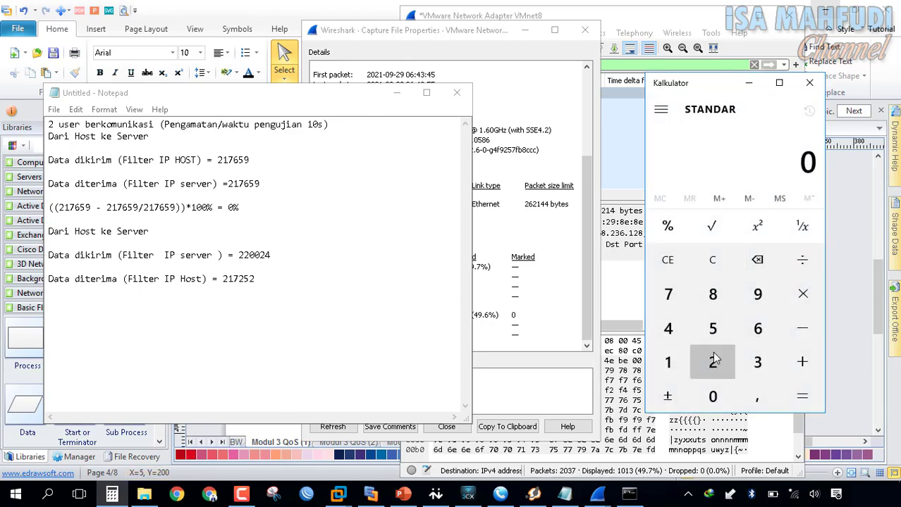
drag(718, 86, 680, 81)
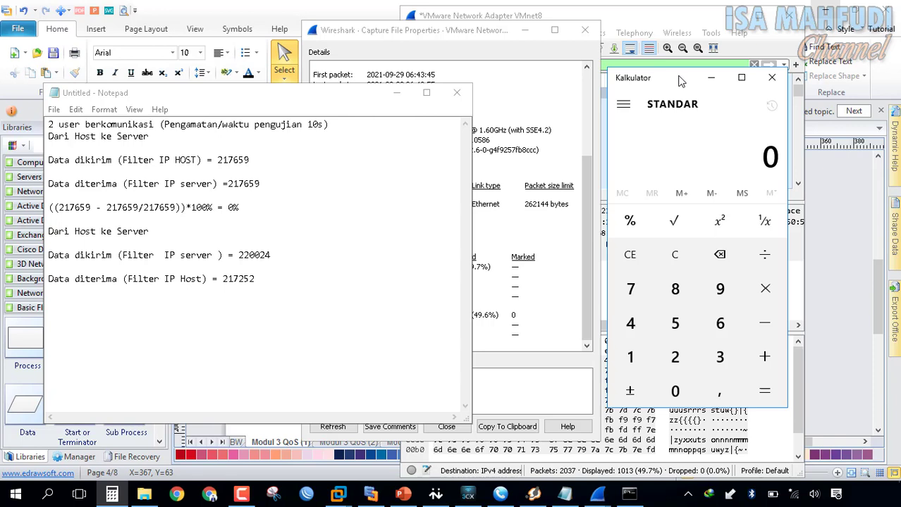
click(156, 160)
click(186, 161)
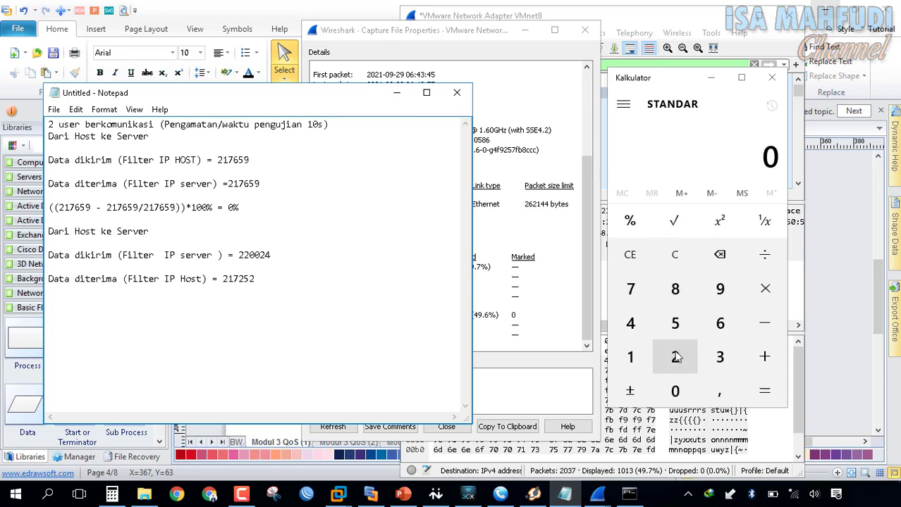
Step: Calculate 217659 - 217252 in Calculator
click(690, 368)
click(630, 357)
click(633, 291)
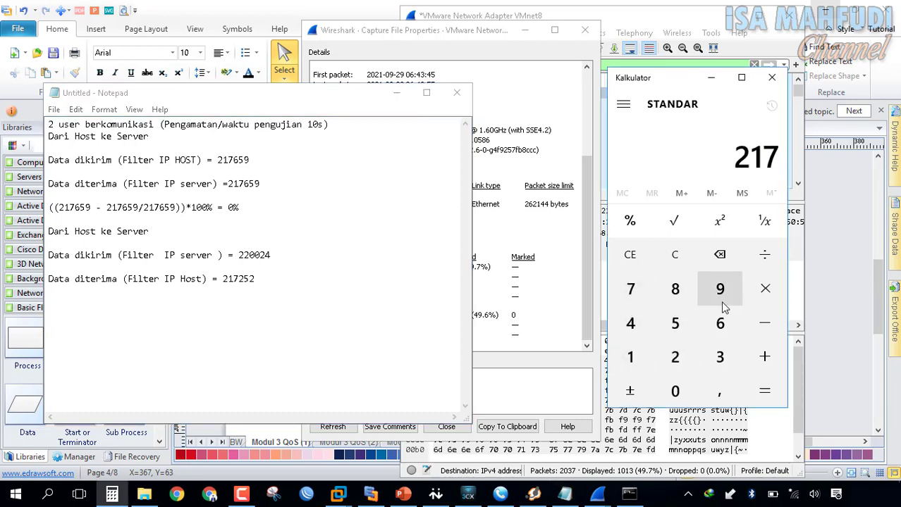
click(719, 331)
click(692, 323)
click(722, 292)
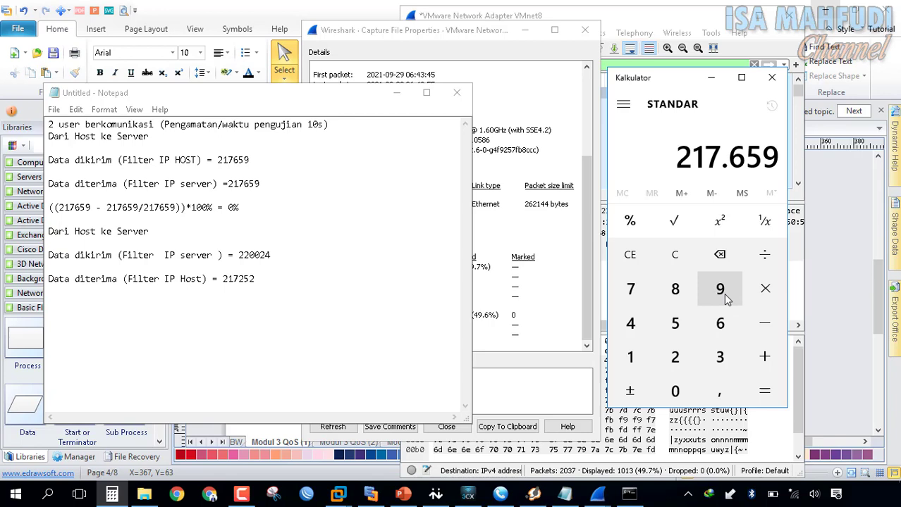
click(767, 326)
click(676, 359)
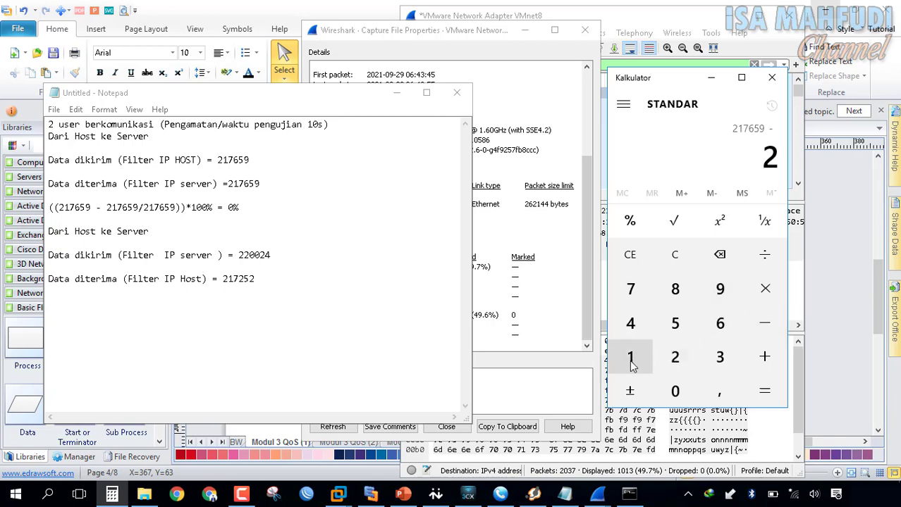
click(630, 359)
click(632, 289)
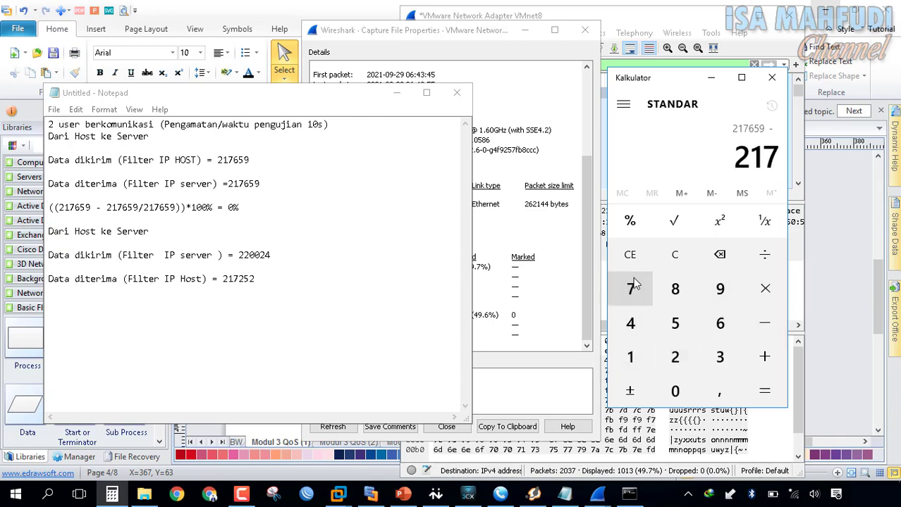
click(675, 356)
click(674, 323)
click(675, 356)
click(769, 397)
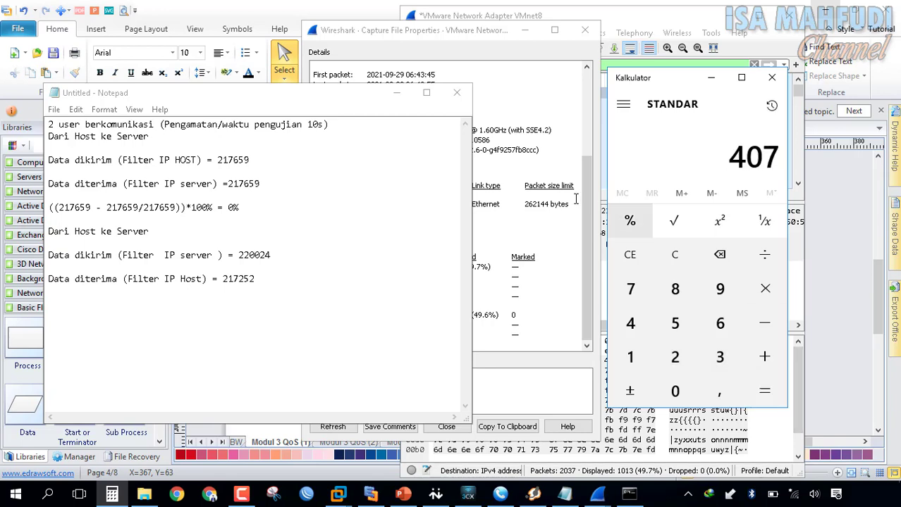
Step: In the Notepad notes, write the subtraction (220024 - 217252) below the second "Data diterima" line
click(336, 278)
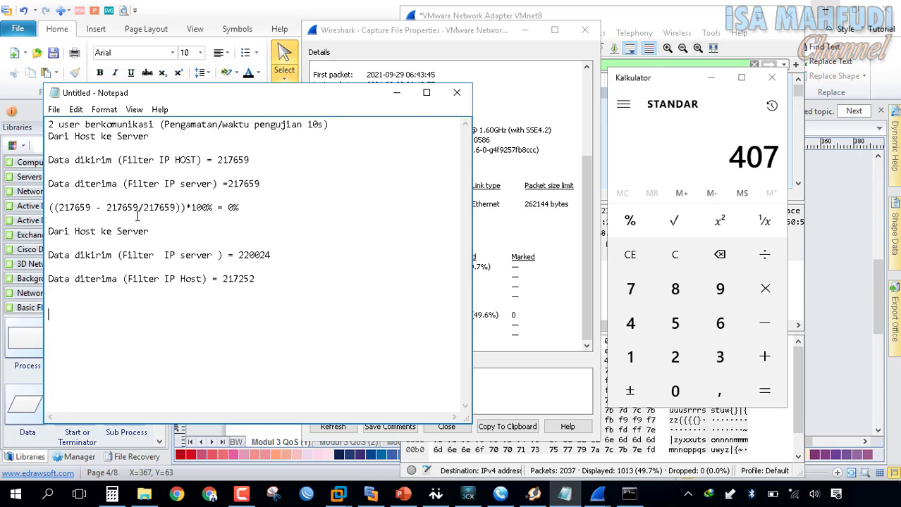
drag(301, 92, 275, 72)
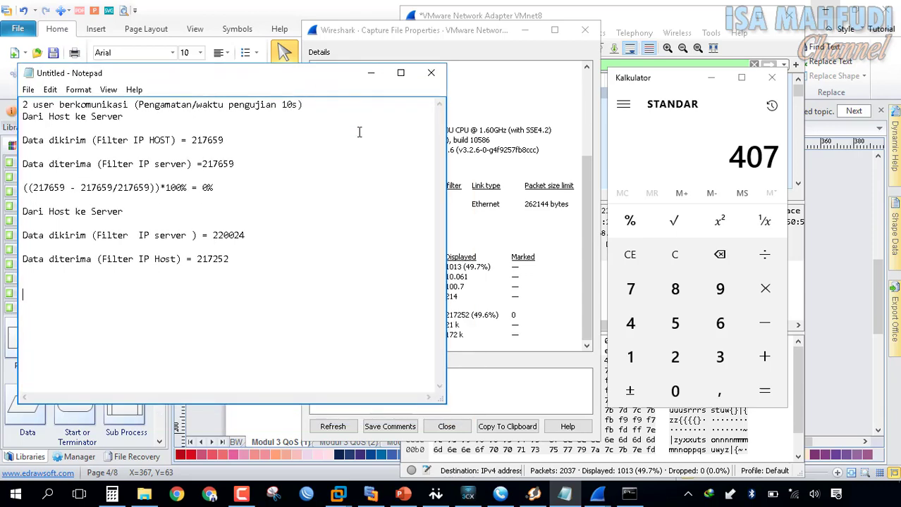
shift+click(255, 235)
key(ctrl+c)
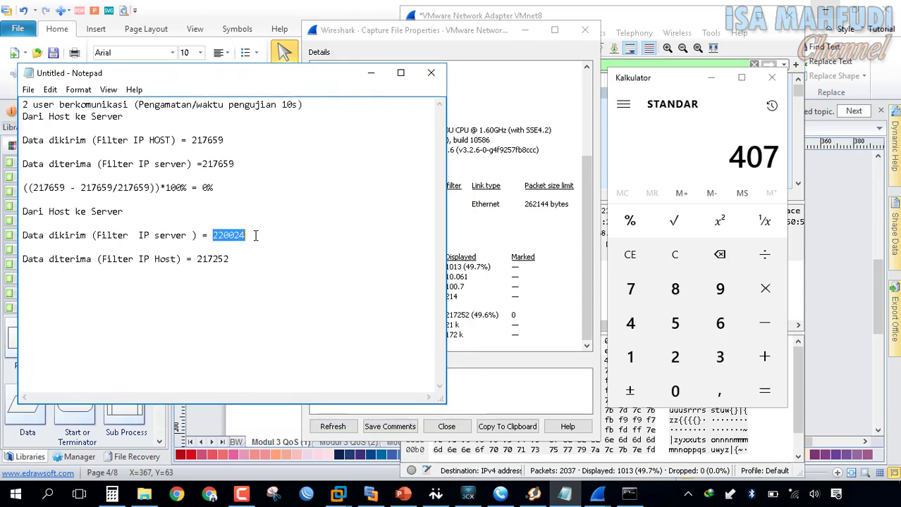
click(223, 288)
key(ctrl+v)
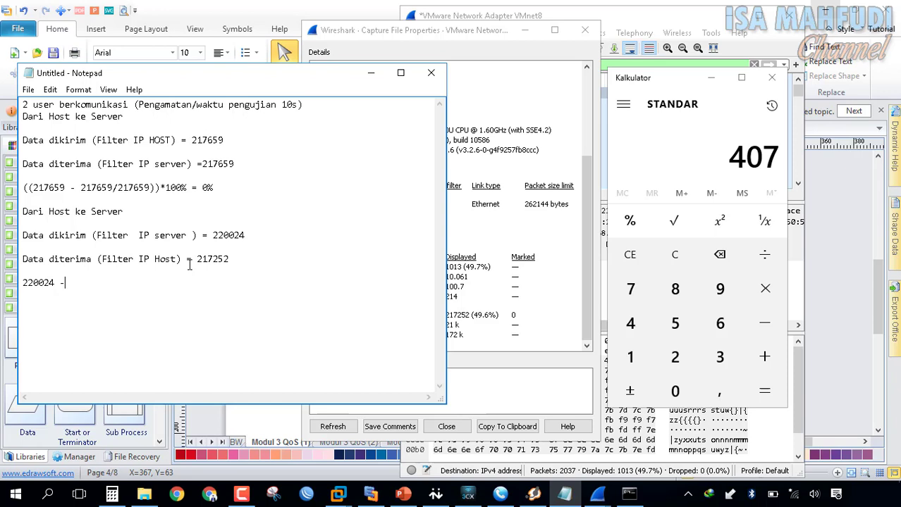
drag(245, 259, 197, 259)
key(ctrl+c)
click(178, 279)
key(ctrl+v)
key(Home)
text(()
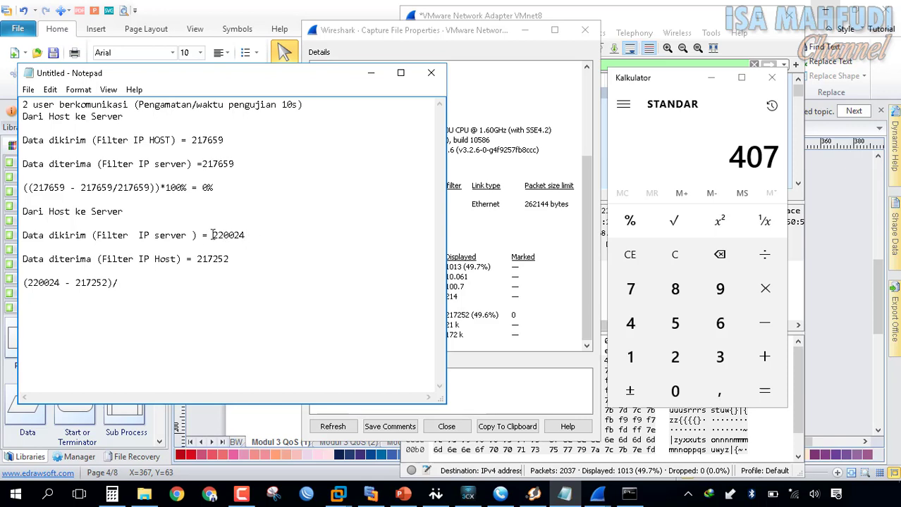
Step: Complete the second packet loss formula in Notepad as ((220024 - 217252)/220024)*100%
double_click(213, 235)
key(ctrl+c)
click(195, 271)
click(196, 283)
key(ctrl+v)
text(()
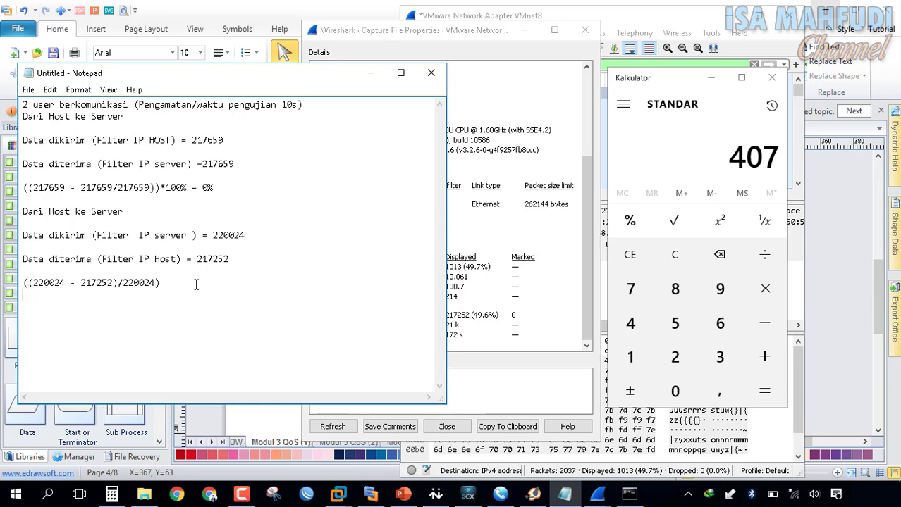
text(*100)
Step: Add the line "Selisih (407 Byte)" below the second formula in Notepad, and minimize the Edraw Max diagram window
text(Selisih)
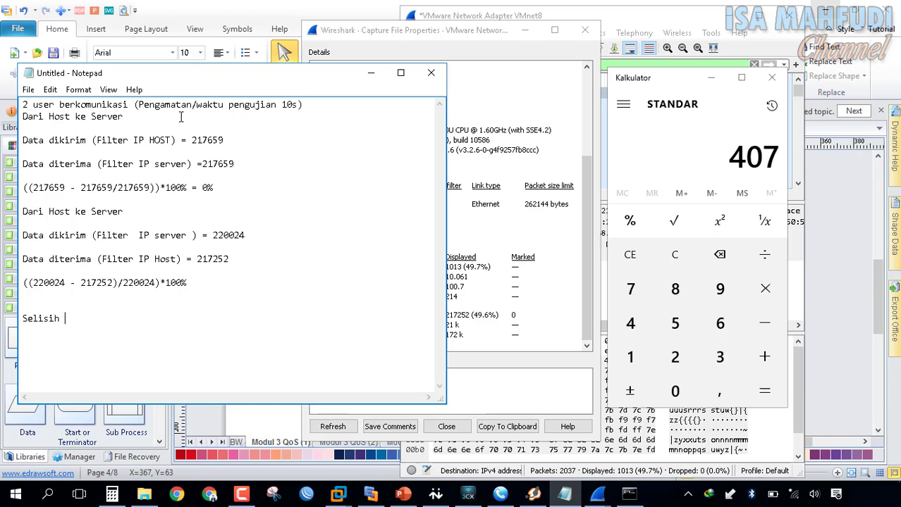
text( ())
text(407 )
text(Byte)
click(339, 494)
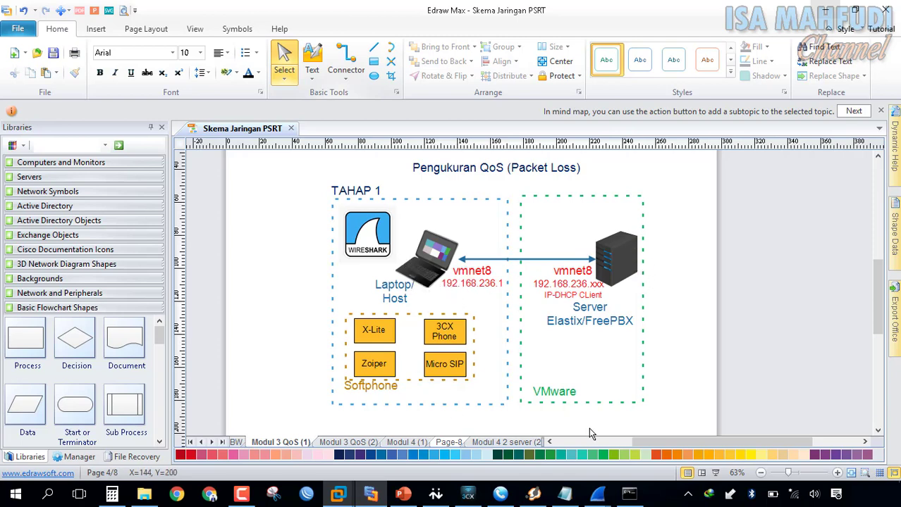
click(824, 10)
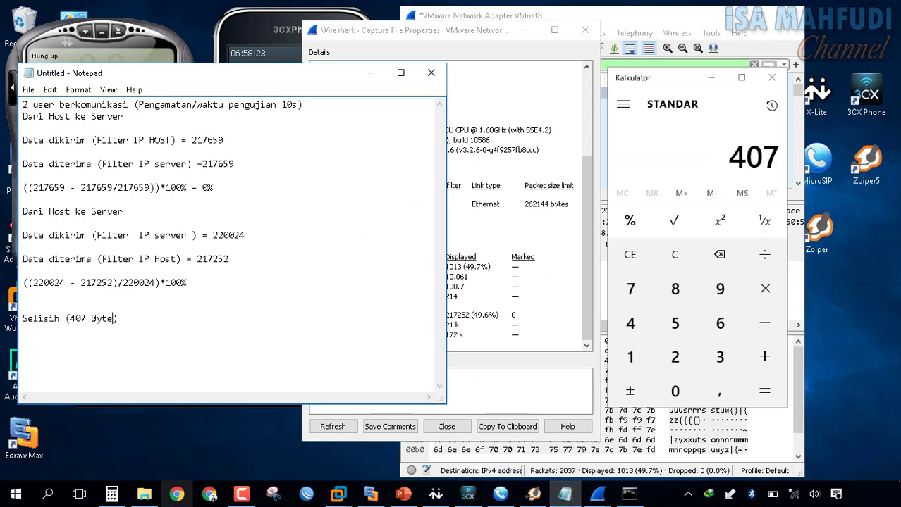
Step: Switch to Calculator, clear the previous result and calculate 220024 - 217252
click(112, 494)
click(676, 255)
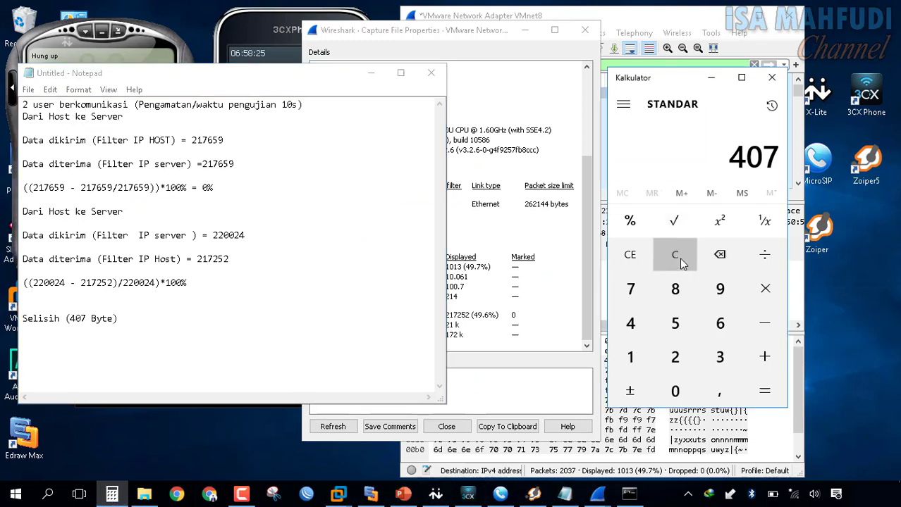
click(675, 360)
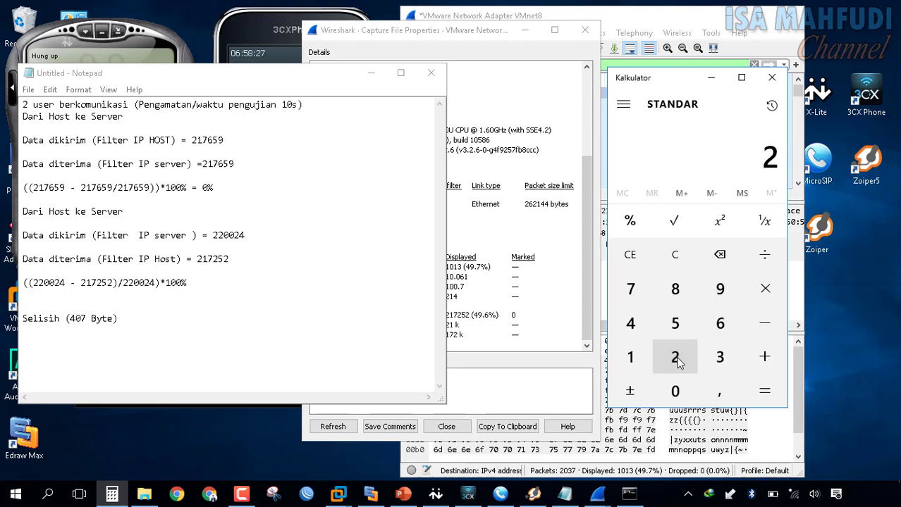
click(676, 359)
click(676, 392)
click(676, 392)
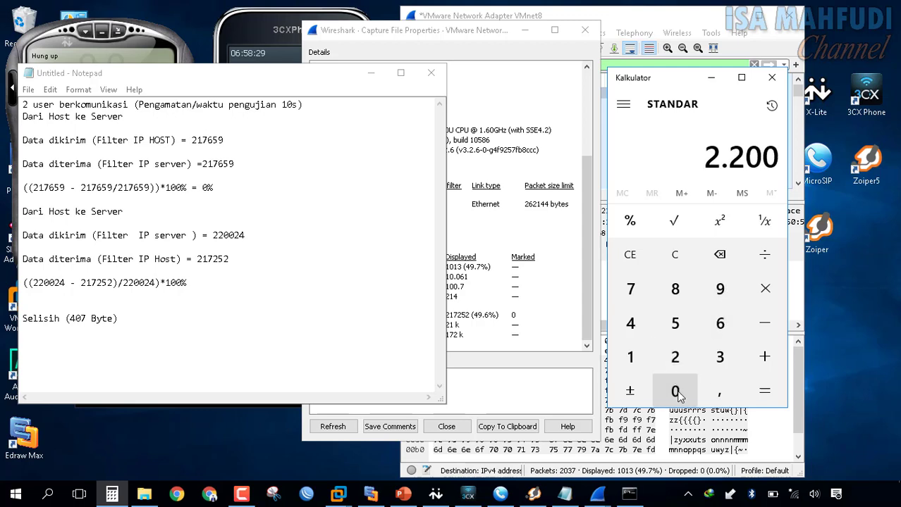
click(676, 356)
click(630, 323)
click(778, 323)
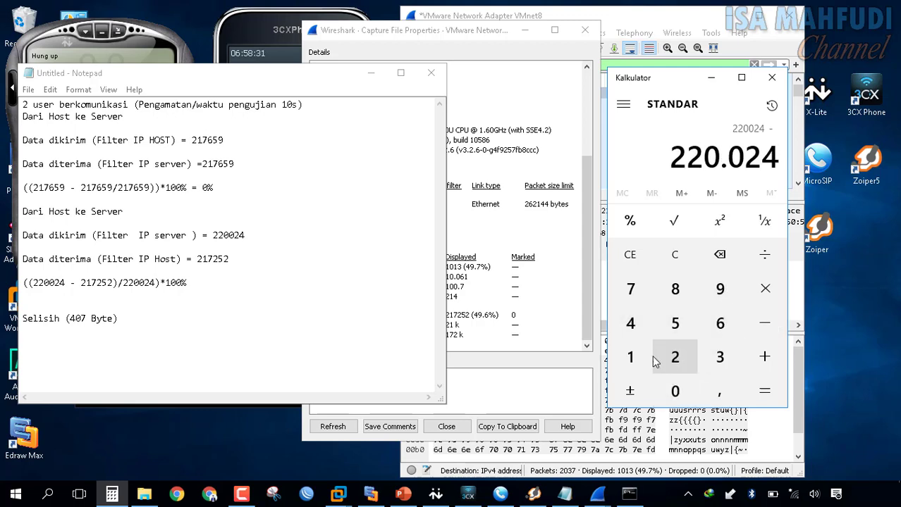
click(676, 360)
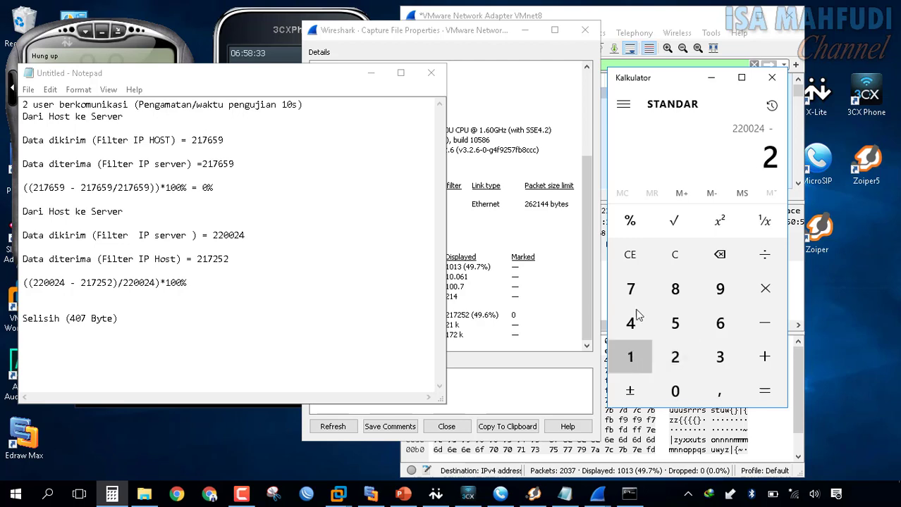
click(631, 357)
click(631, 289)
click(675, 357)
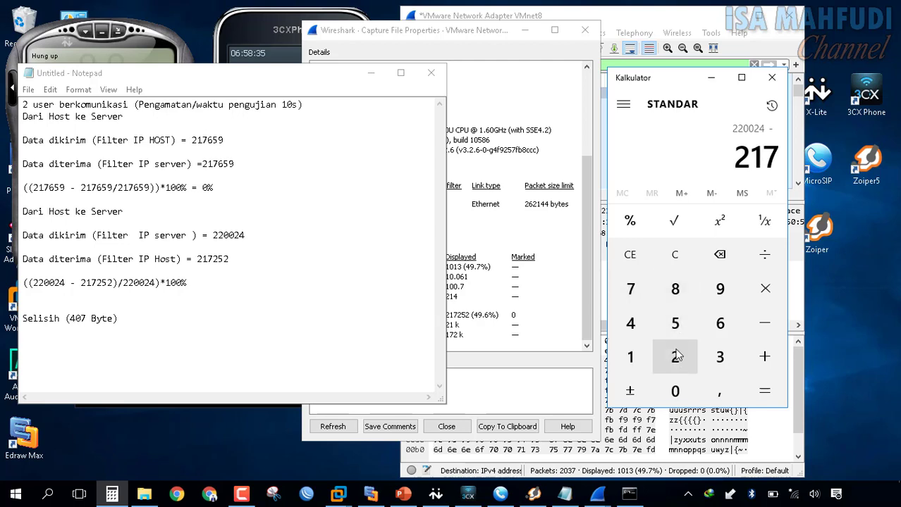
click(675, 323)
click(678, 361)
click(767, 392)
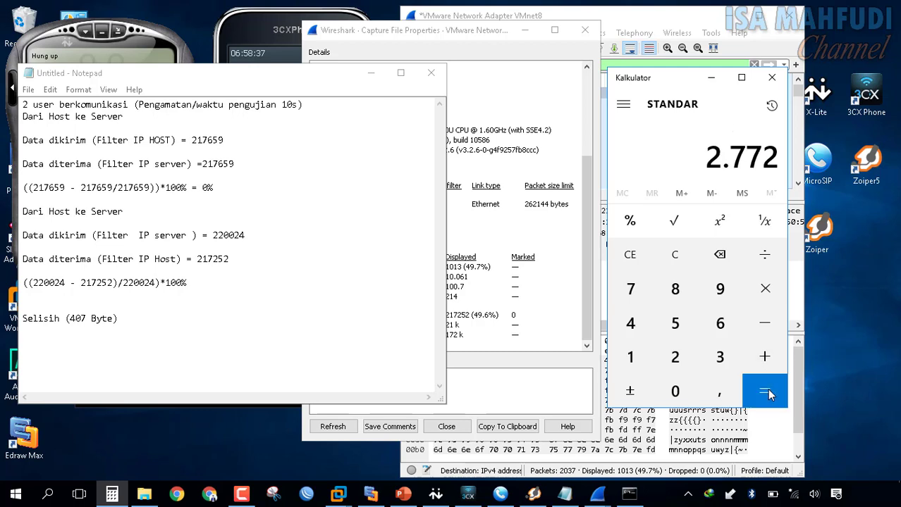
Step: Divide the byte difference by the 220024 bytes sent in Calculator
click(765, 255)
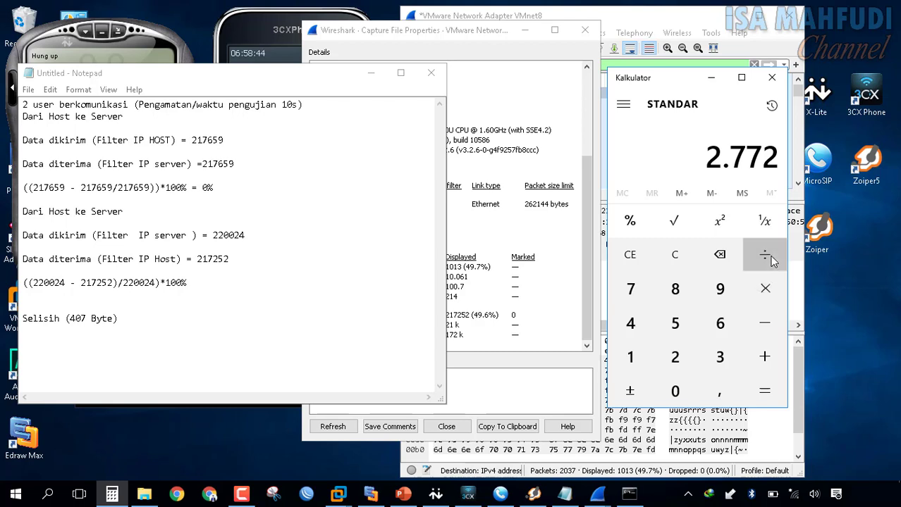
click(679, 361)
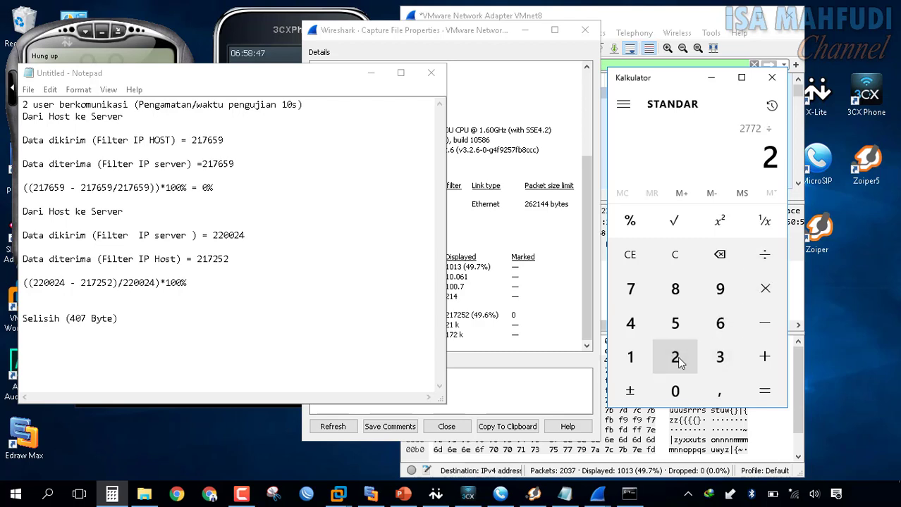
click(681, 362)
click(675, 392)
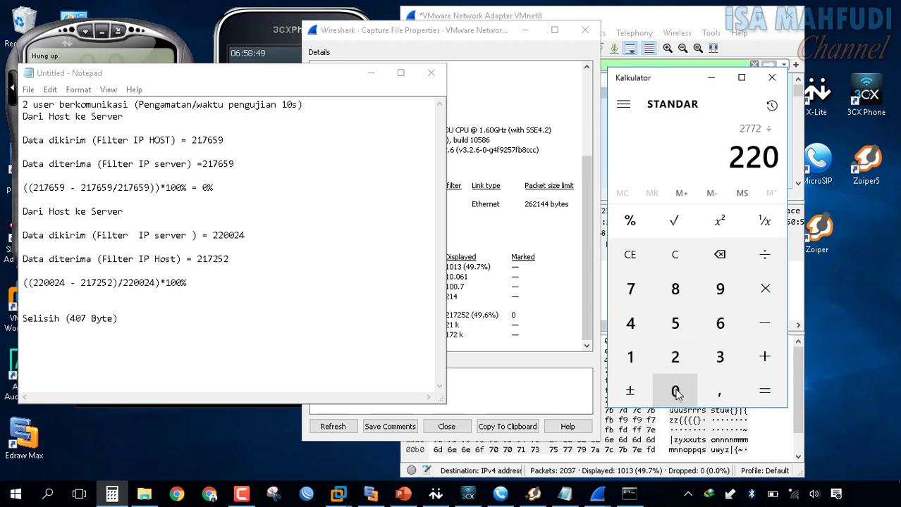
click(676, 392)
click(675, 358)
click(636, 325)
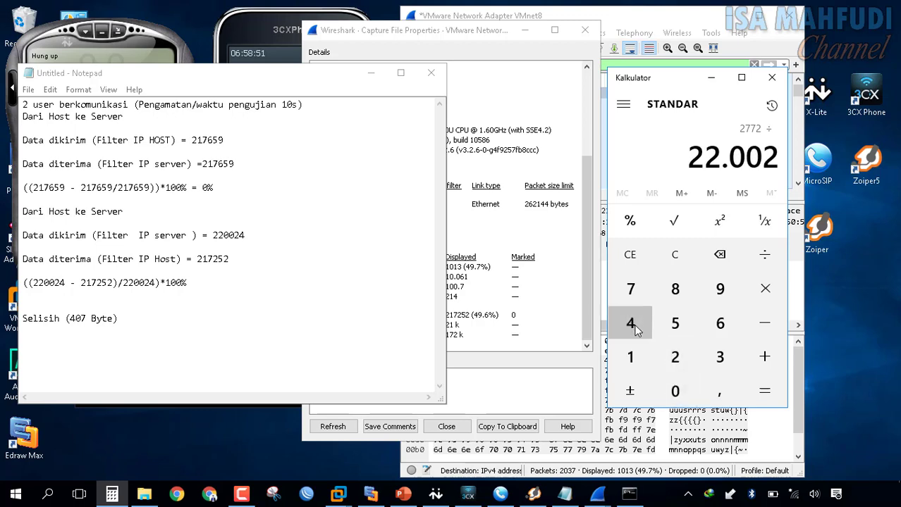
click(776, 395)
Step: Multiply the quotient by 100 in Calculator and record "= 1,3%" after the second packet loss formula in Notepad
click(766, 292)
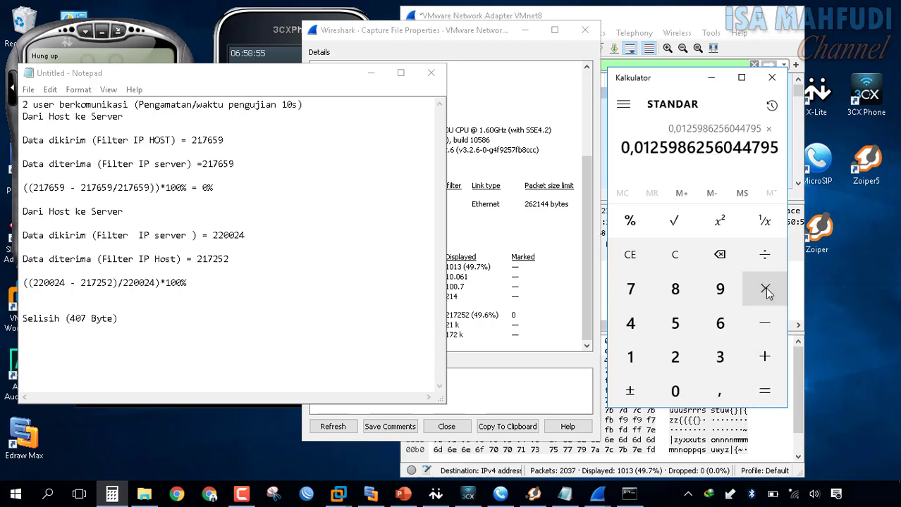
click(630, 357)
click(675, 396)
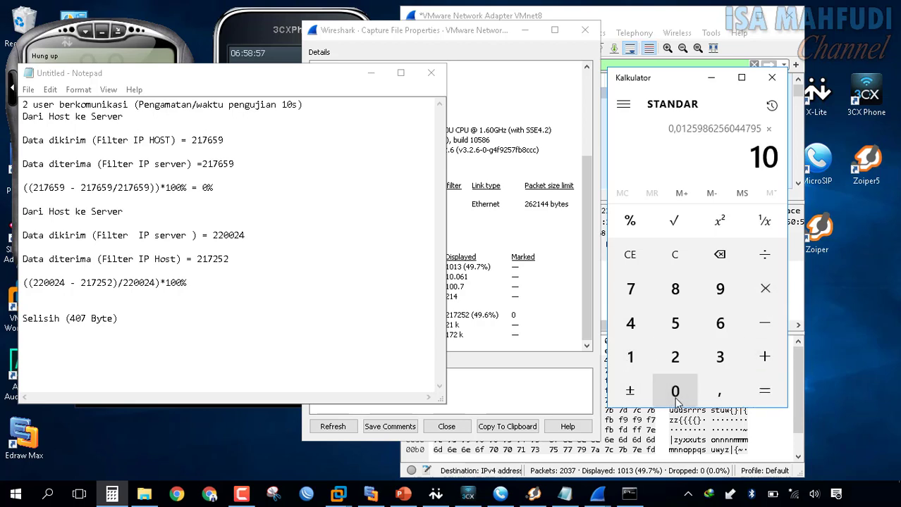
click(676, 399)
click(765, 403)
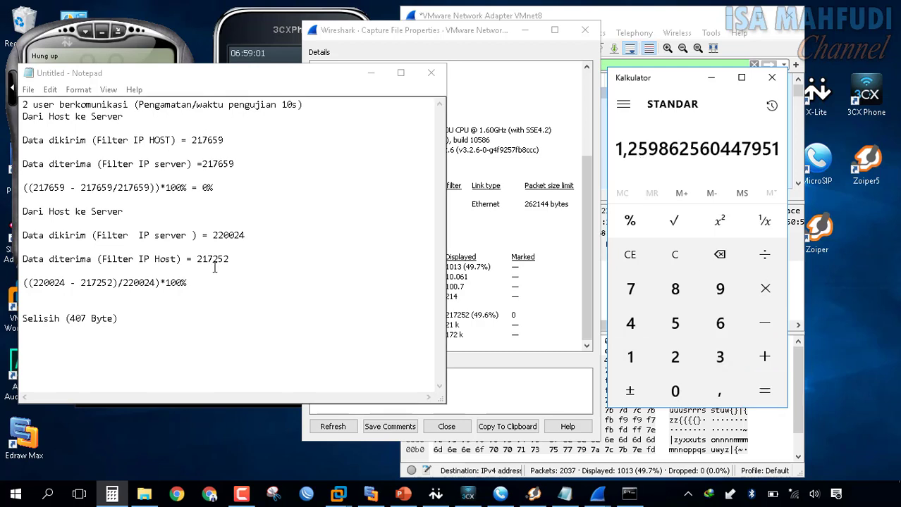
click(298, 282)
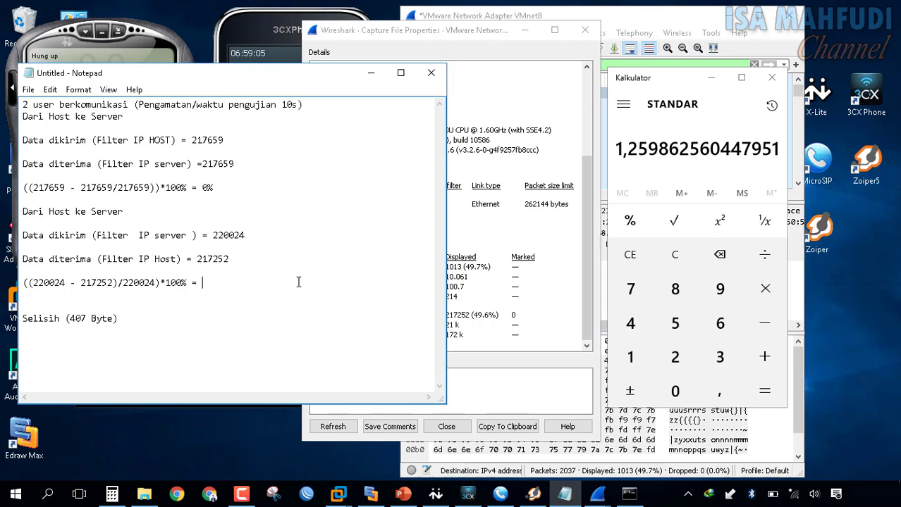
text(1,3%)
Step: Check the dropped packets value in Wireshark's Capture File Properties and consult the packet loss category slide in PowerPoint
drag(492, 24, 685, 17)
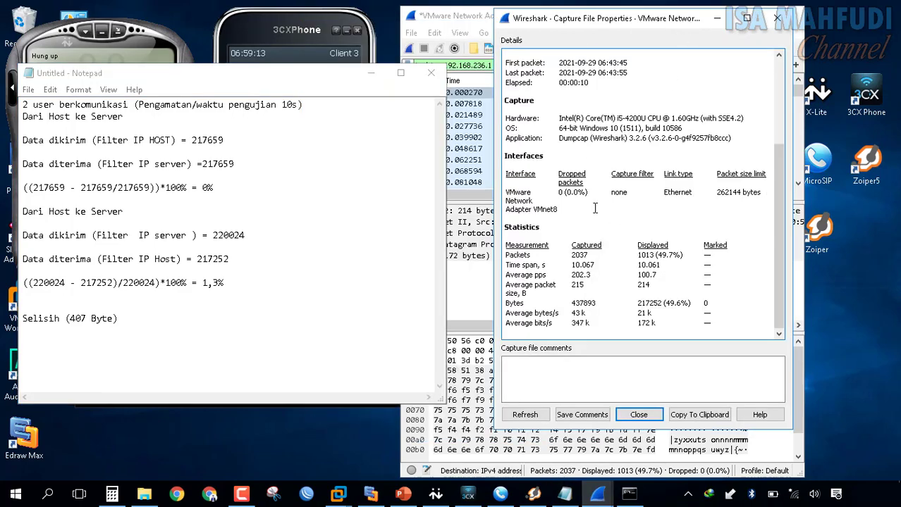
drag(587, 194, 558, 196)
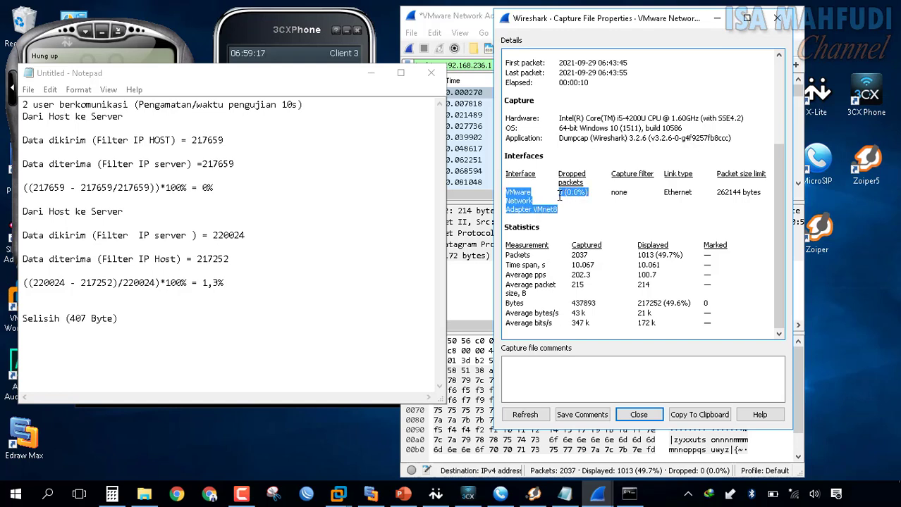
click(575, 191)
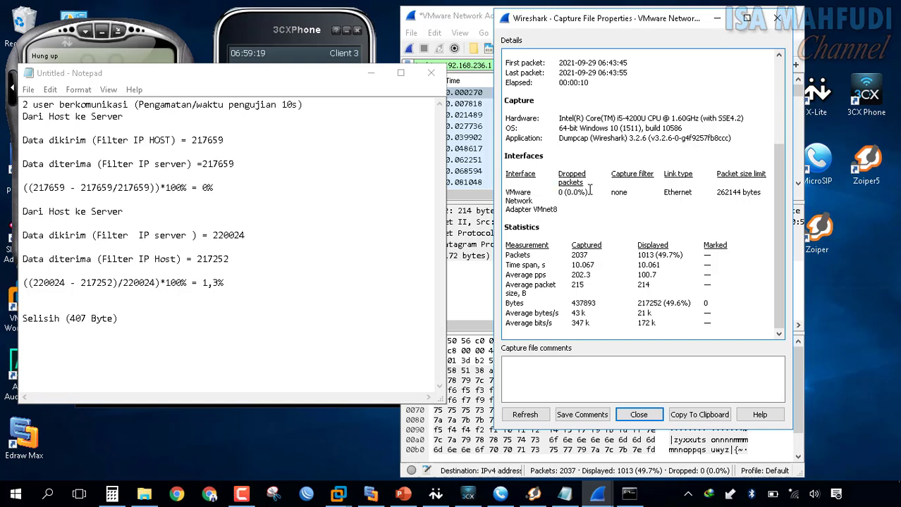
drag(590, 190, 560, 196)
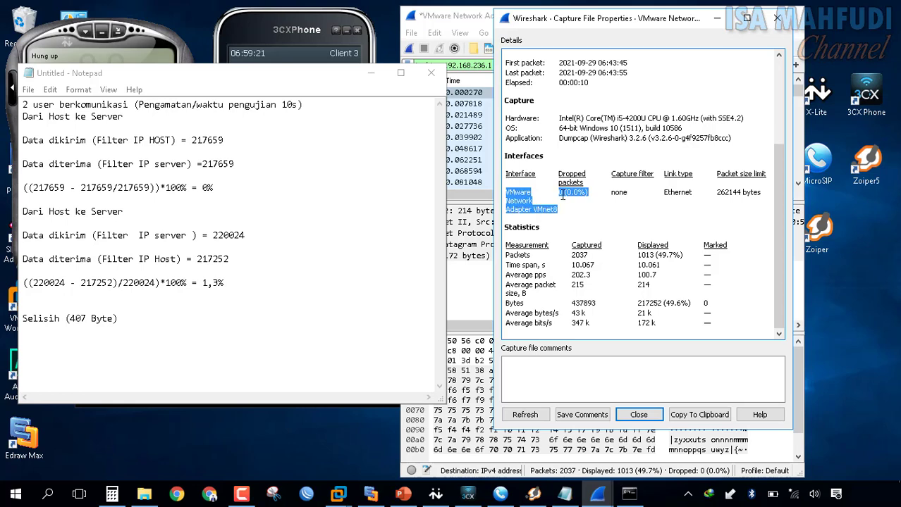
click(562, 196)
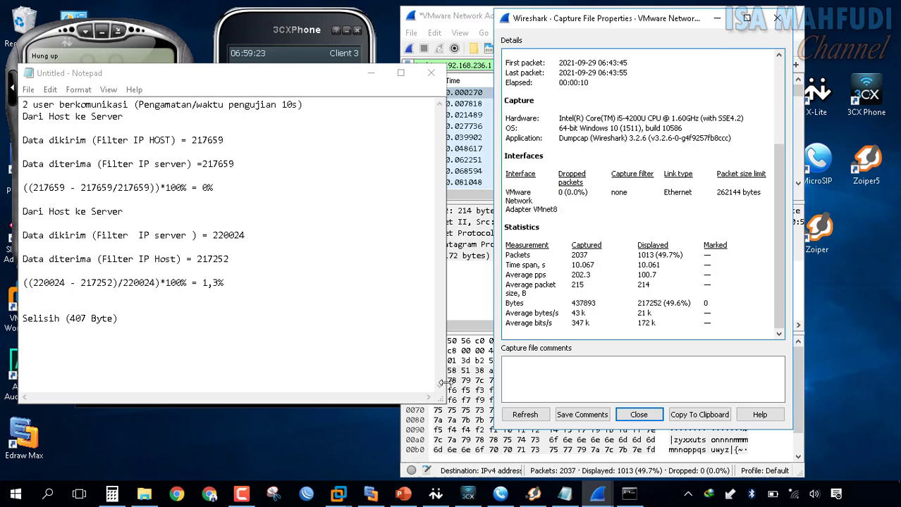
click(404, 494)
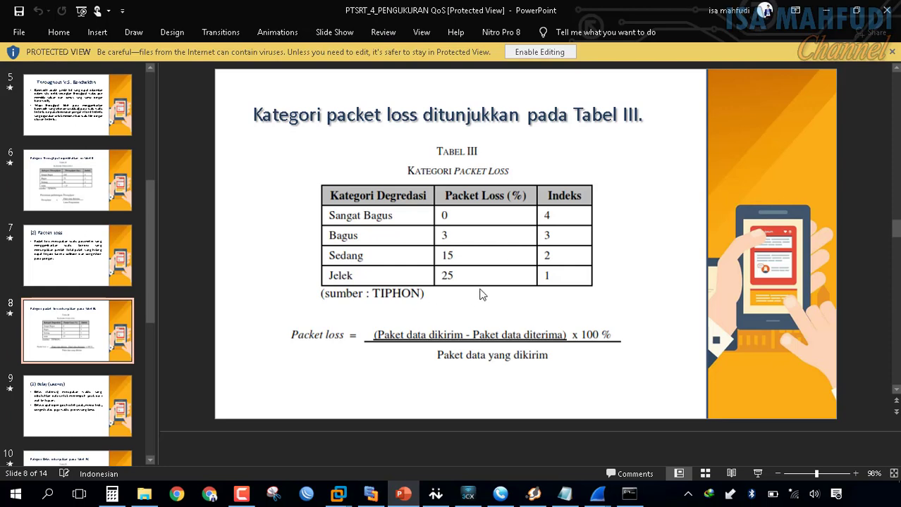
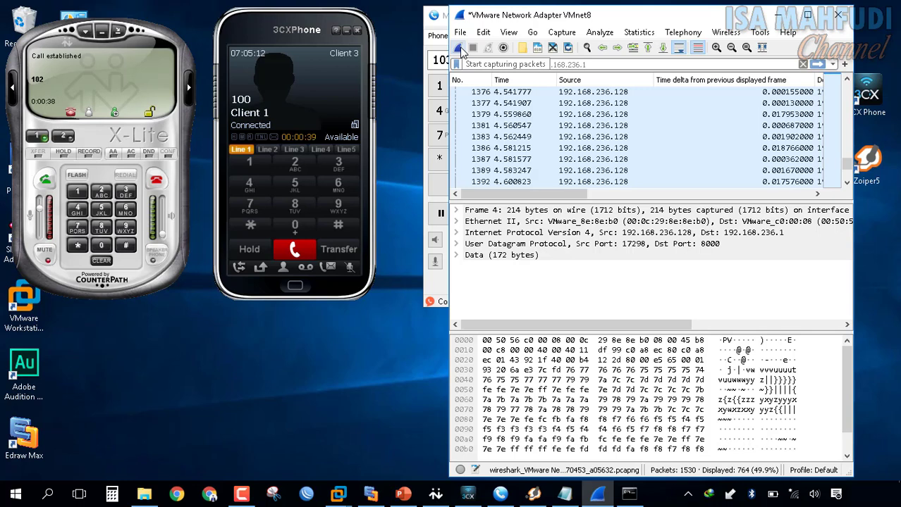
Step: Start a new Wireshark capture on VMnet8 without saving the previous packets, and stop it after about 10 seconds
click(459, 48)
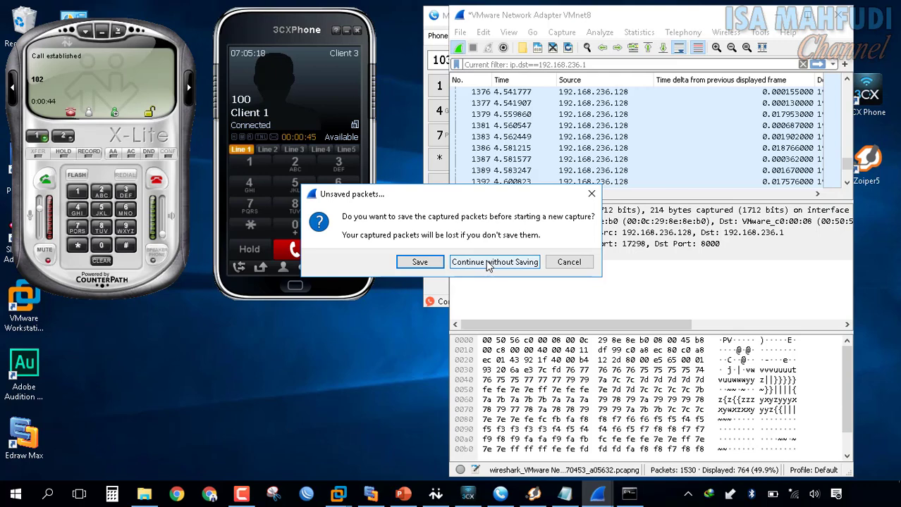
click(488, 263)
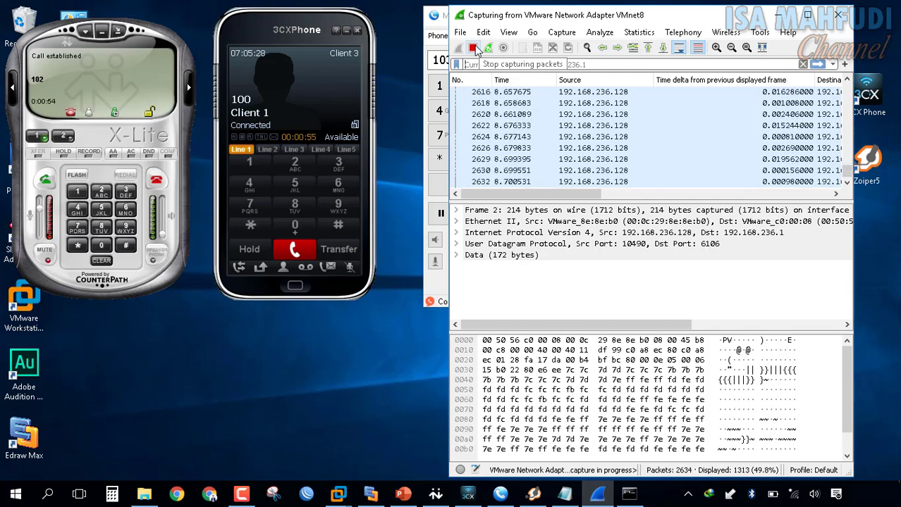
click(474, 48)
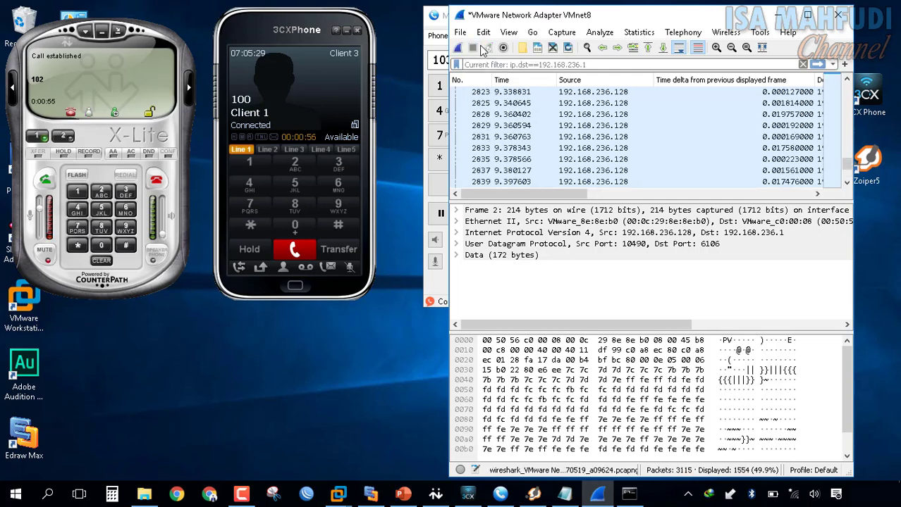
Step: Open the Capture File Properties of the new capture and examine its captured and displayed byte statistics
click(638, 32)
click(662, 50)
scroll(647, 169, down, 3)
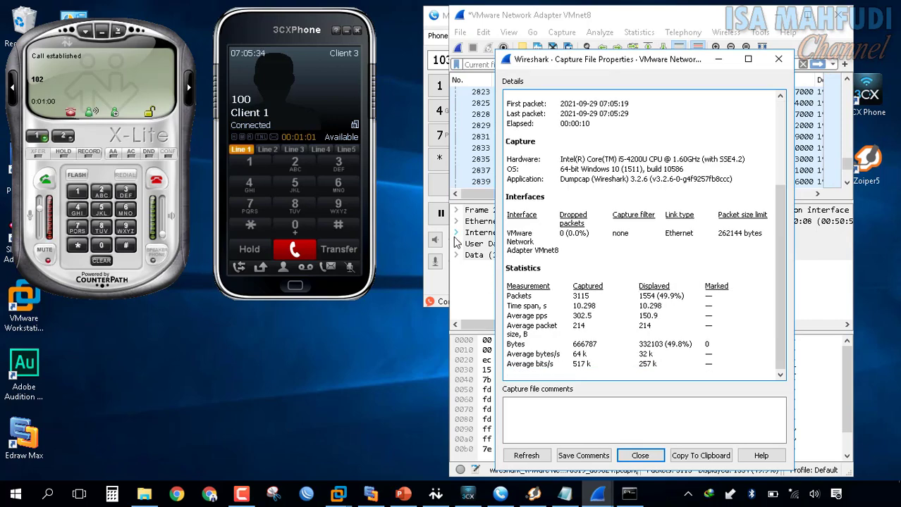
Step: End the active calls in 3CXPhone and MicroSIP and close both softphone windows
click(298, 254)
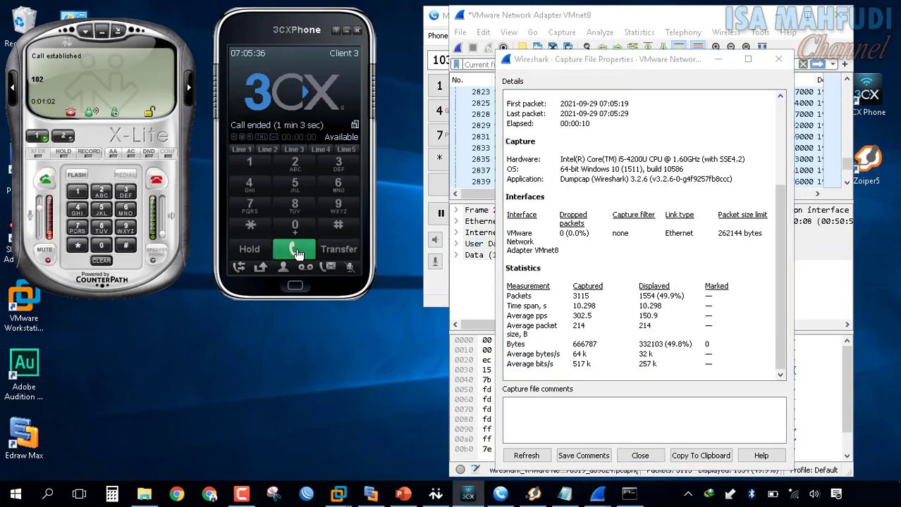
click(429, 296)
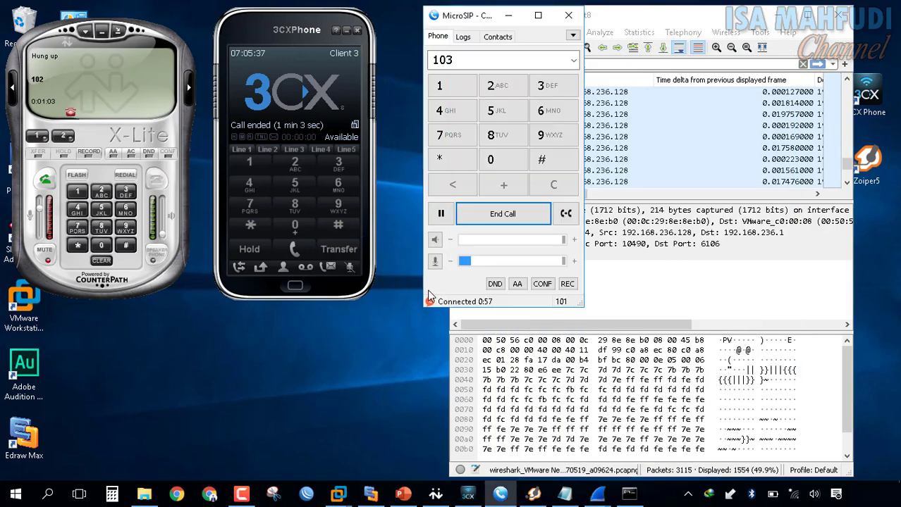
click(495, 220)
click(568, 15)
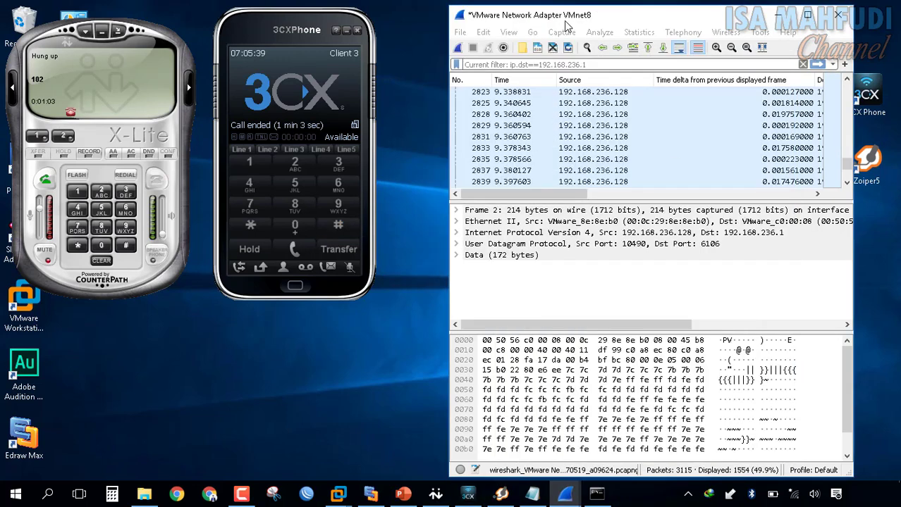
click(357, 30)
Step: Save the Wireshark capture in Documents as "4 user packet loss"
drag(700, 18, 595, 16)
key(ctrl+s)
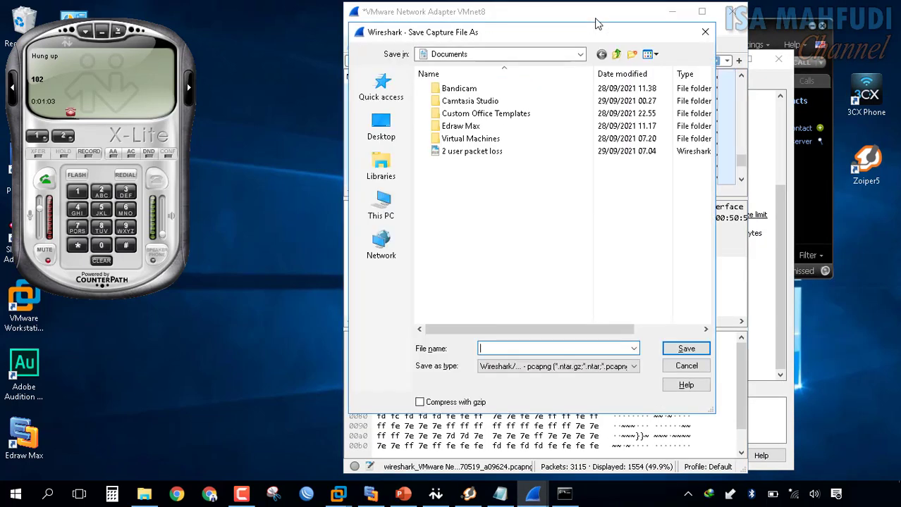
text(4 user packet loss)
key(Return)
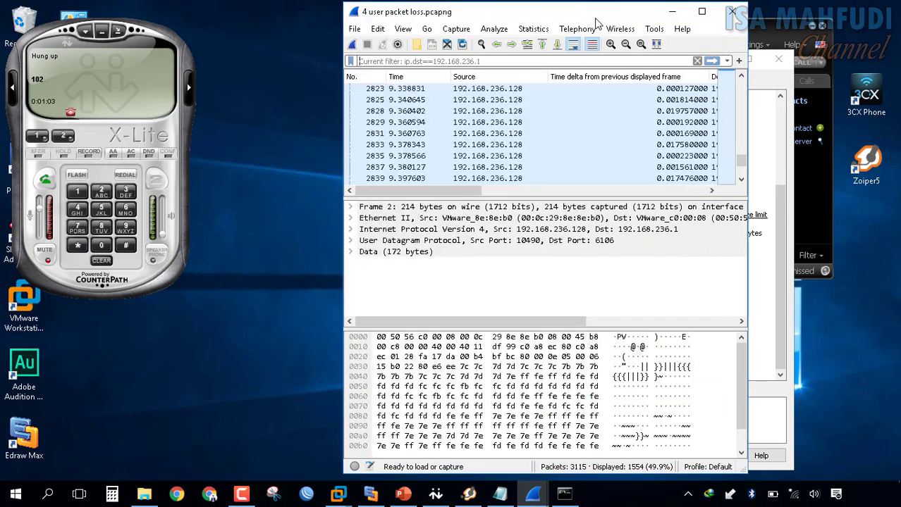
drag(583, 16, 550, 14)
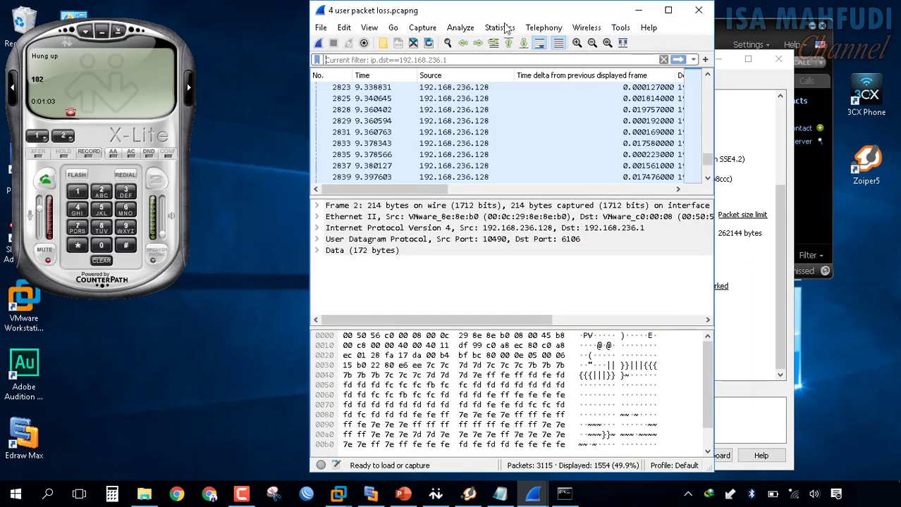
Step: Switch to Notepad and save the calculation notes on the Desktop as "2"
click(500, 495)
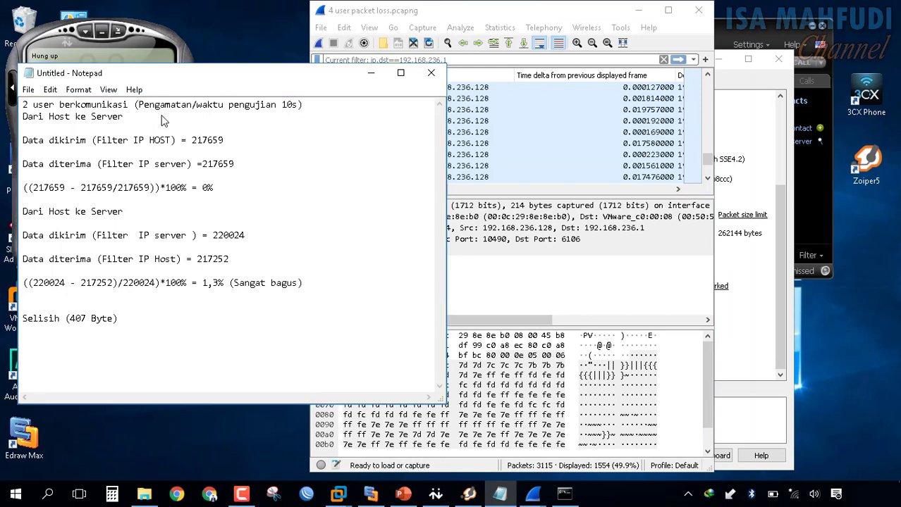
key(ctrl+s)
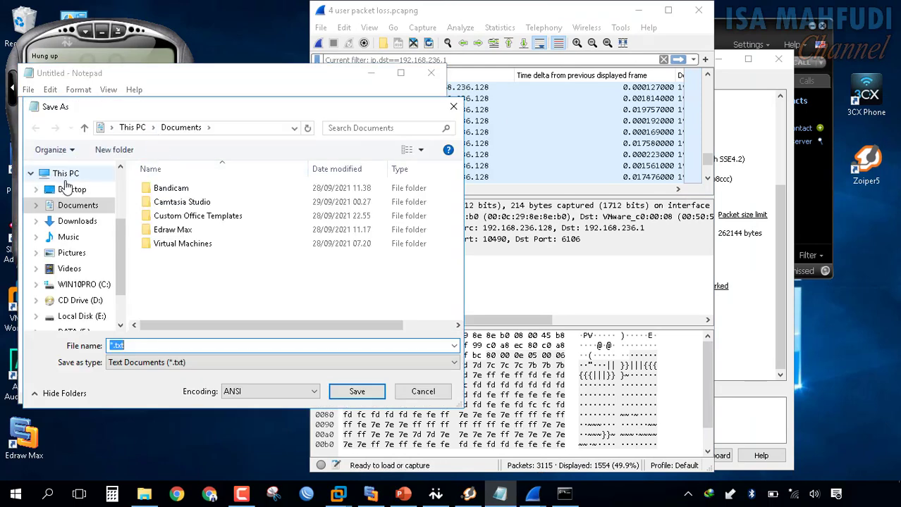
click(72, 189)
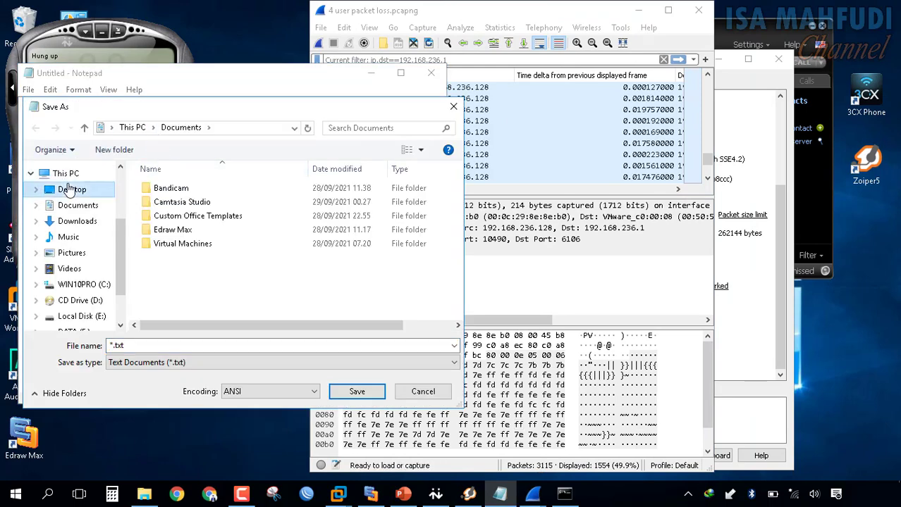
click(358, 341)
click(358, 341)
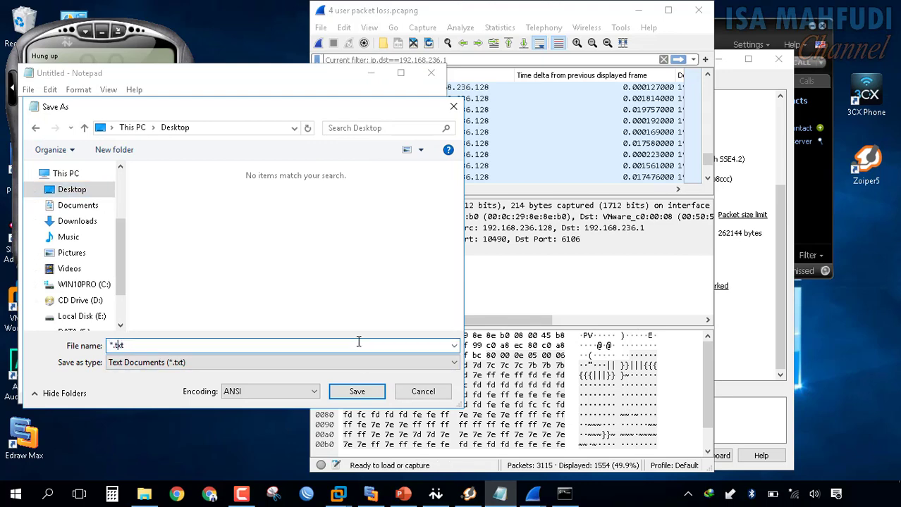
text(S)
key(Return)
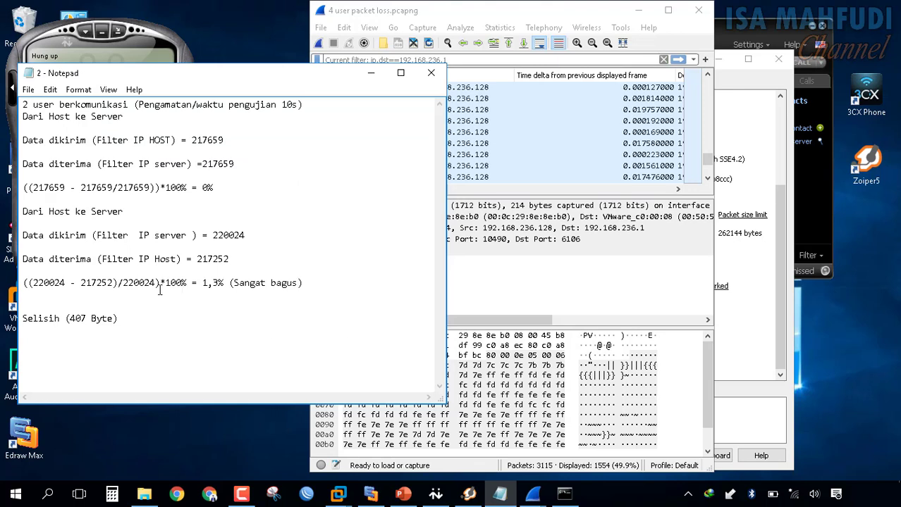
Step: Change the second "Dari Host ke Server" heading in the notes to "Dari Server ke Host"
drag(73, 211, 49, 212)
key(BackSpace)
key(BackSpace)
key(BackSpace)
key(BackSpace)
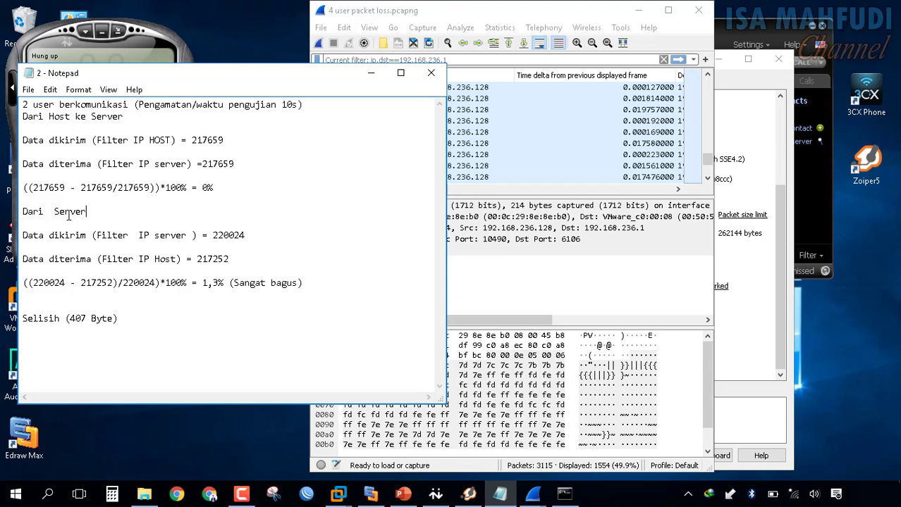
text(e H)
key(BackSpace)
key(BackSpace)
Step: Save a copy of the notes on the Desktop under the name "4 user"
click(28, 90)
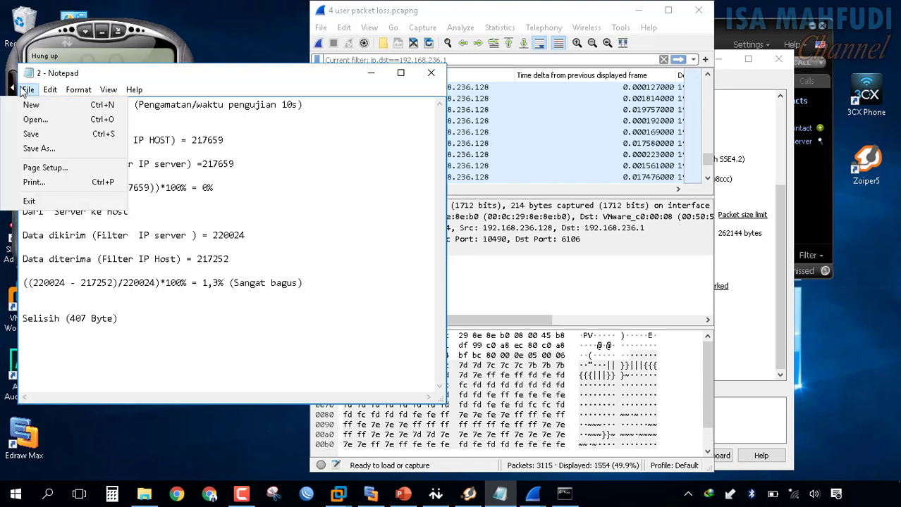
click(40, 148)
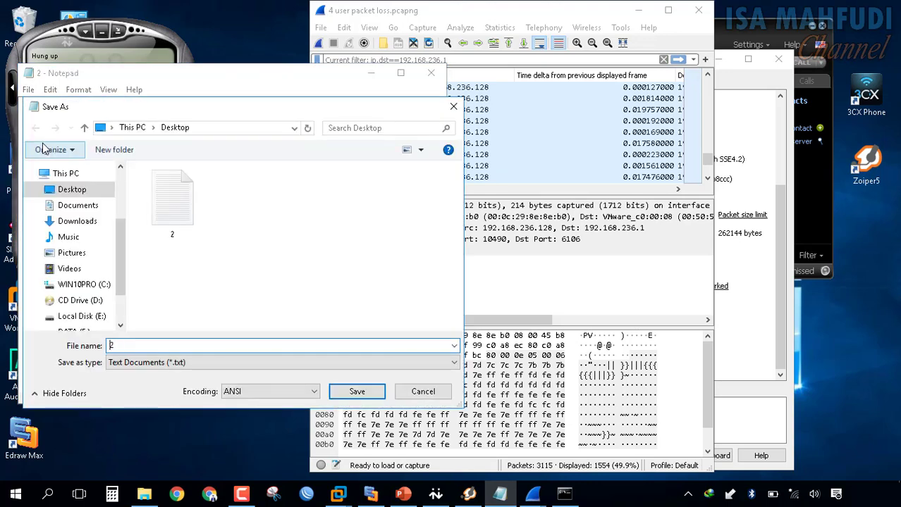
text(4 us)
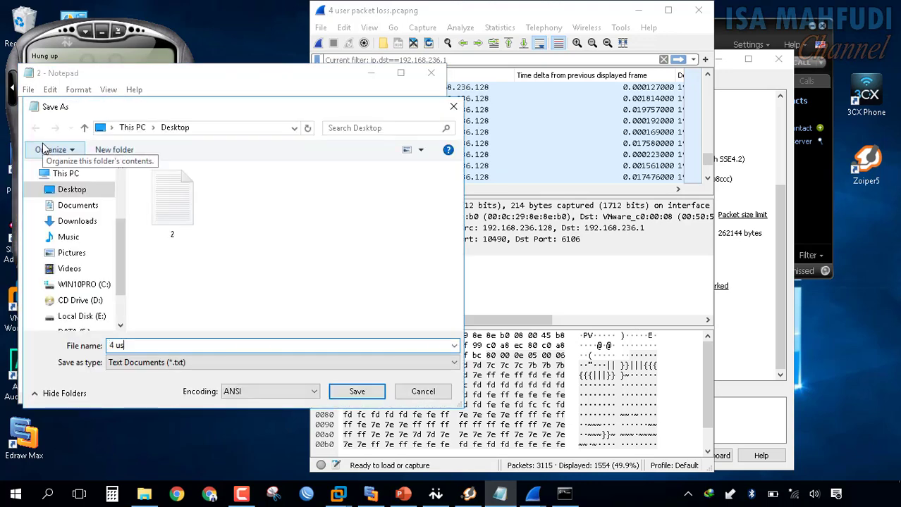
text(er)
key(Return)
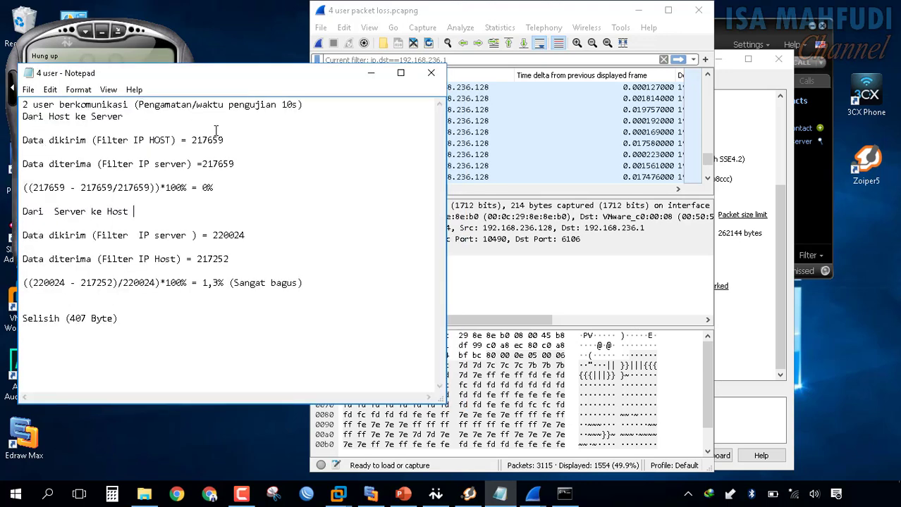
Step: Change the title line to "4 user berkomunikasi" and arrange Notepad and Wireshark side by side
click(32, 105)
text(4)
click(188, 139)
drag(414, 15, 522, 22)
drag(337, 73, 319, 35)
click(580, 21)
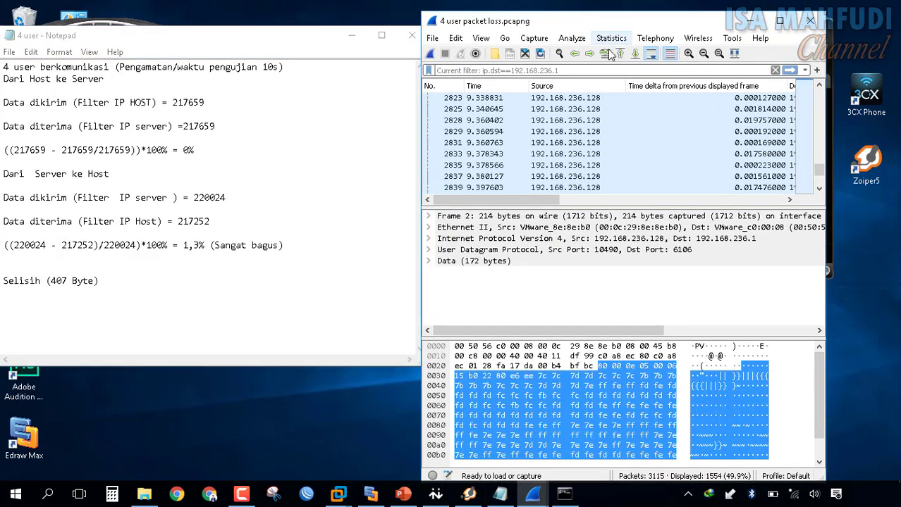
Step: Apply the display filter ip.dst==192.168.236.1 to the saved capture in Wireshark
click(563, 71)
text(ip.dst)
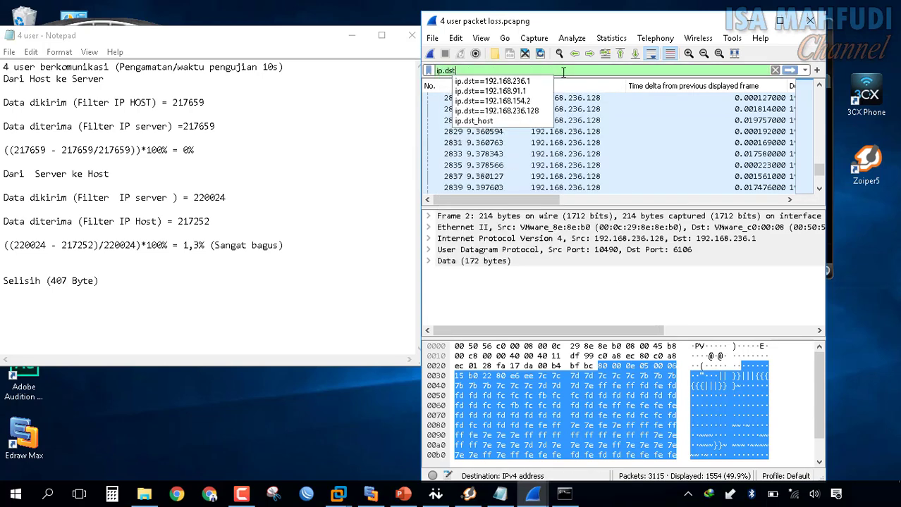
text(==192.168.)
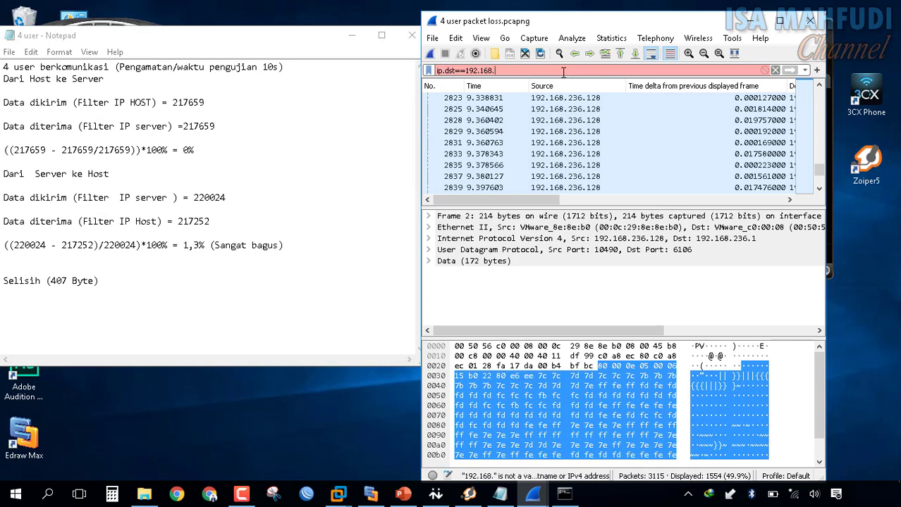
text(236.1)
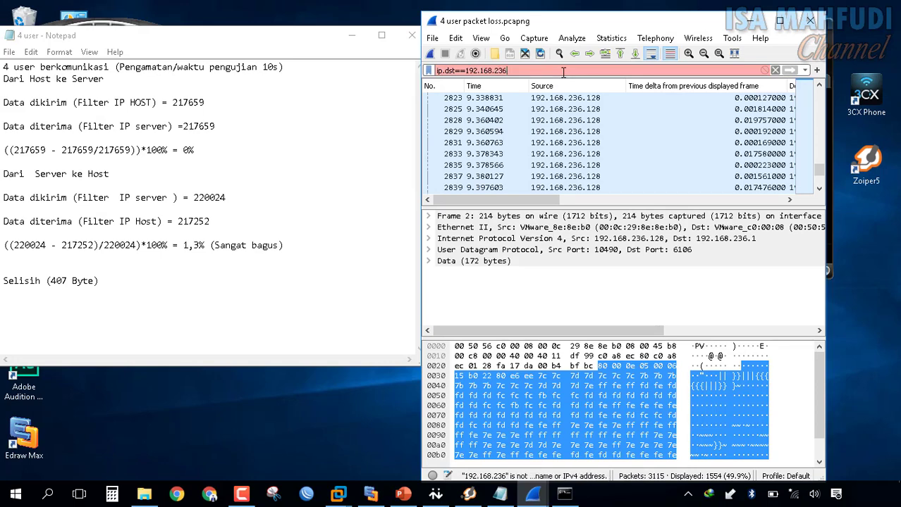
key(Return)
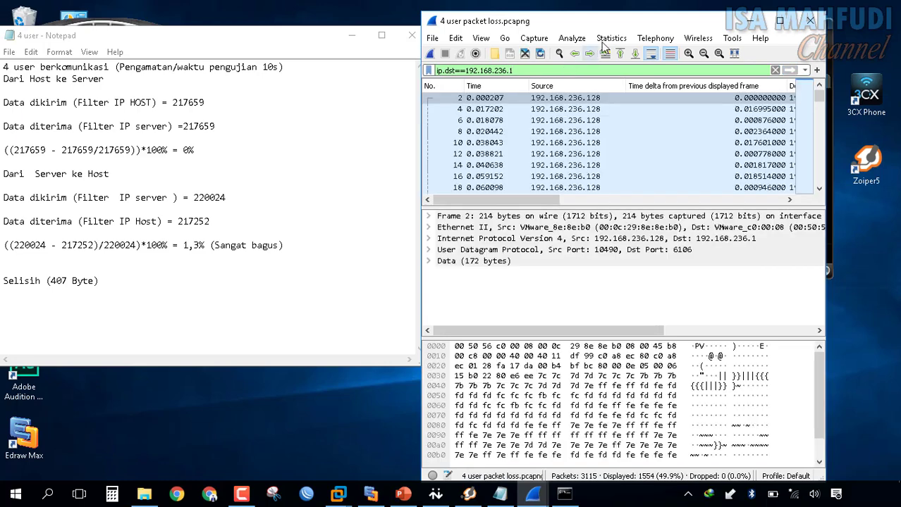
Step: Copy the displayed byte count 332103 from Capture File Properties into the "Data dikirim (Filter IP HOST)" line in Notepad
click(610, 40)
click(622, 56)
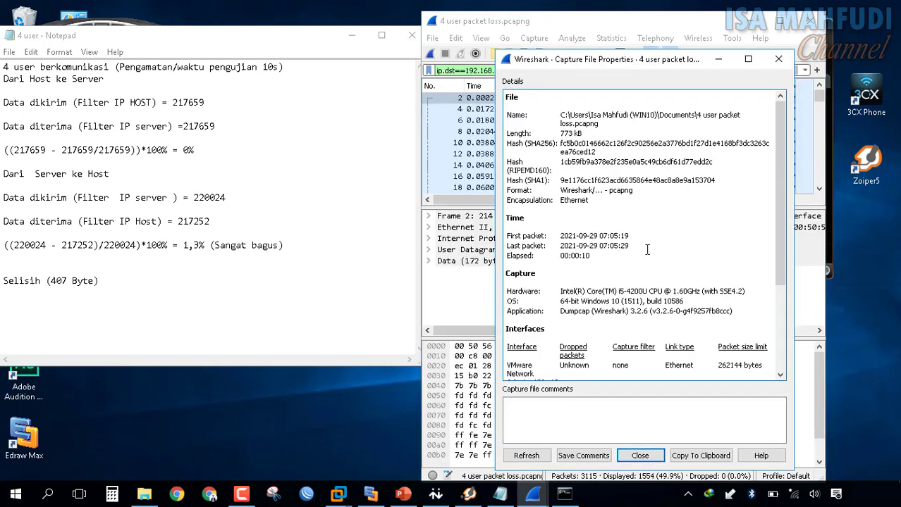
scroll(664, 315, down, 3)
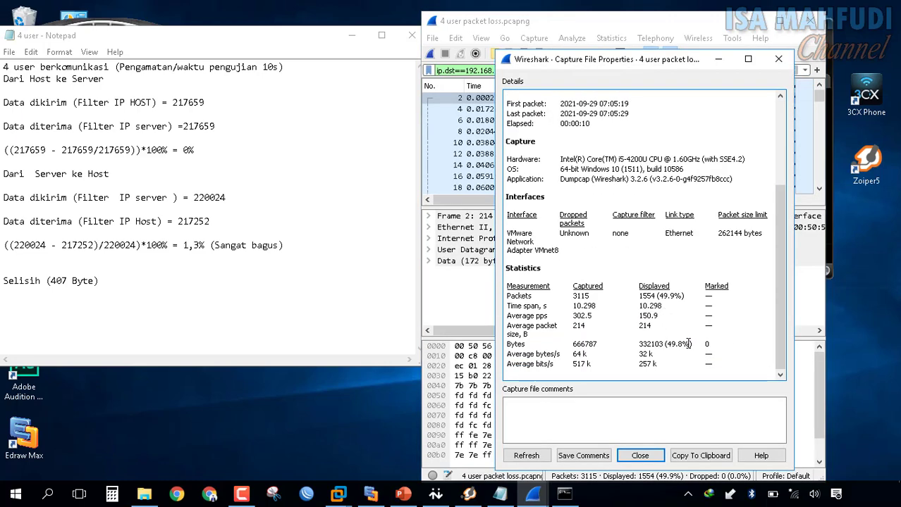
drag(663, 343, 641, 350)
key(ctrl+c)
right_click(640, 348)
click(653, 354)
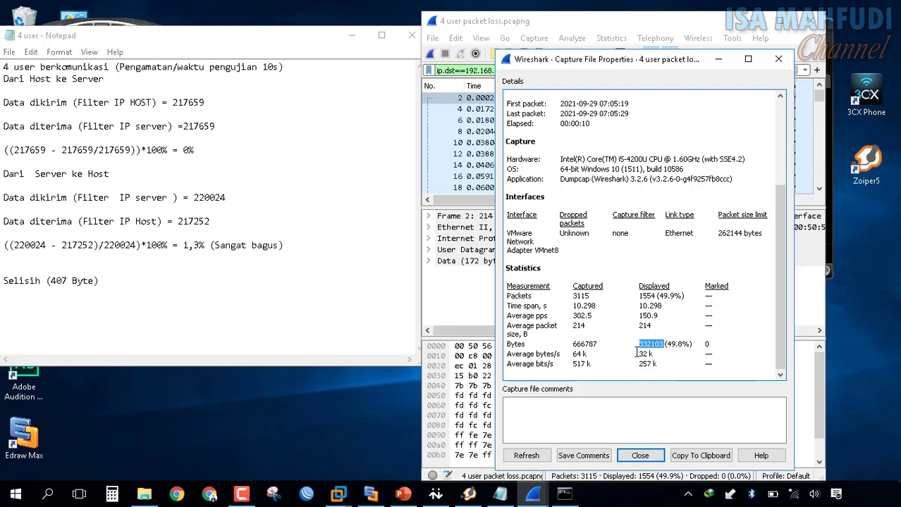
click(175, 103)
double_click(227, 102)
key(ctrl+v)
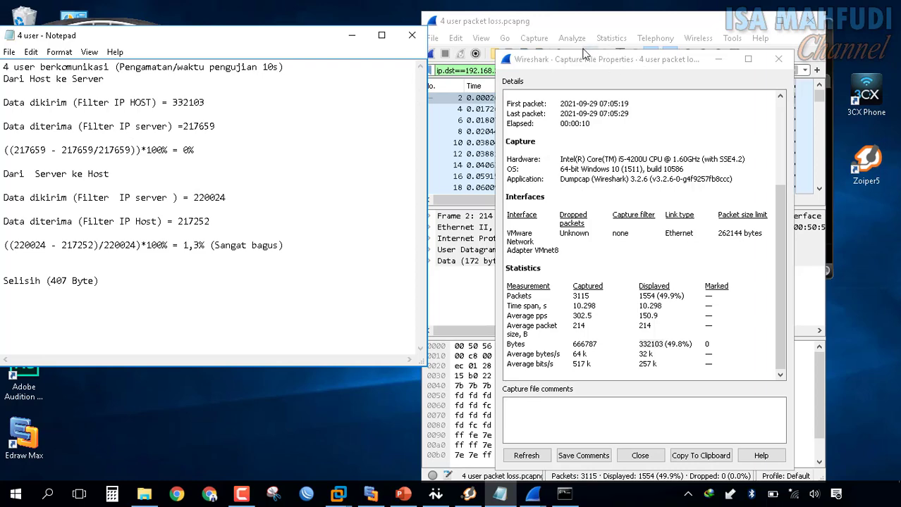
click(778, 58)
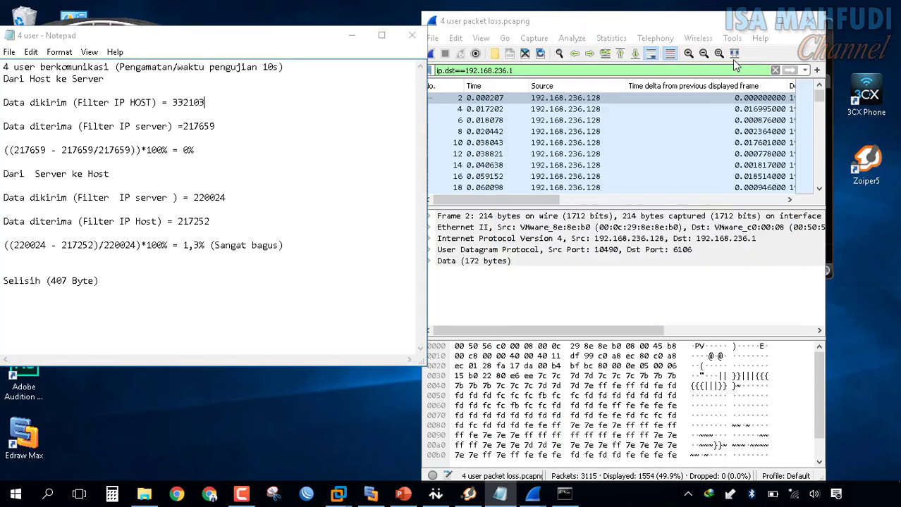
Step: Change the Wireshark display filter to ip.src==192.168.236.1 and apply it
click(456, 71)
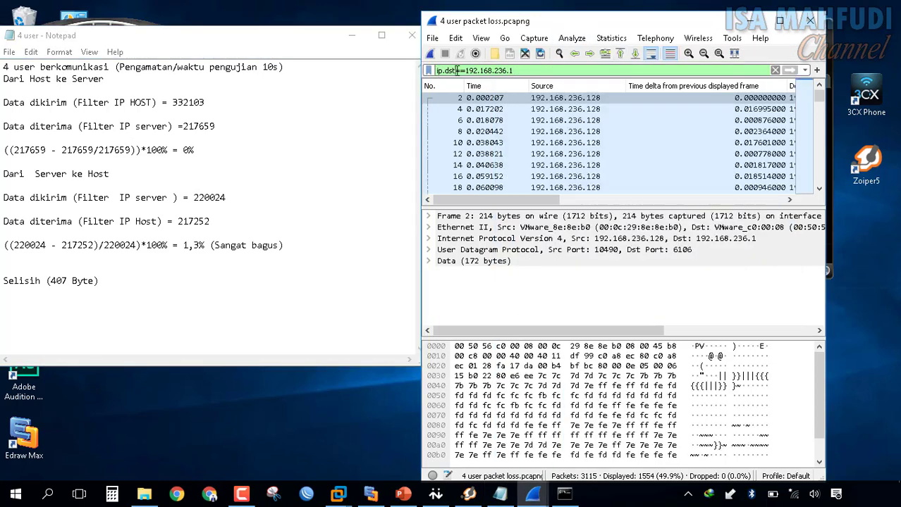
key(BackSpace)
key(BackSpace)
key(BackSpace)
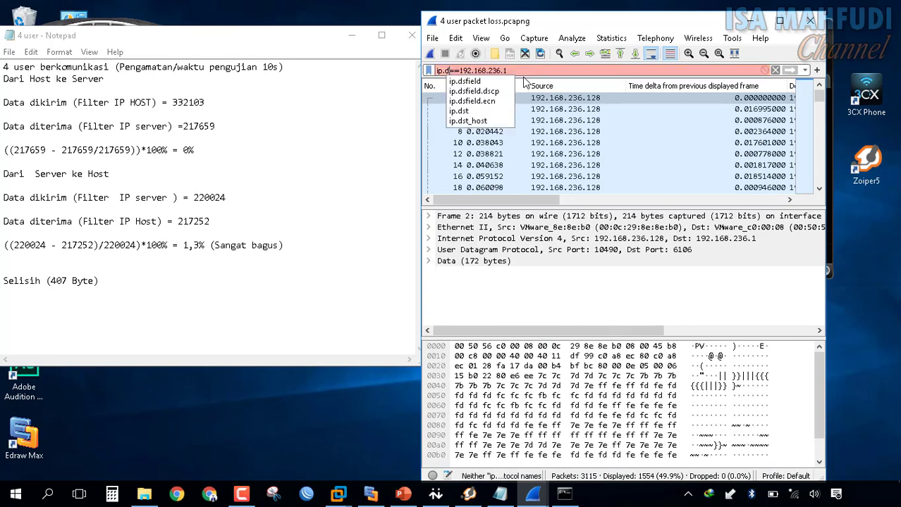
text(src)
key(Return)
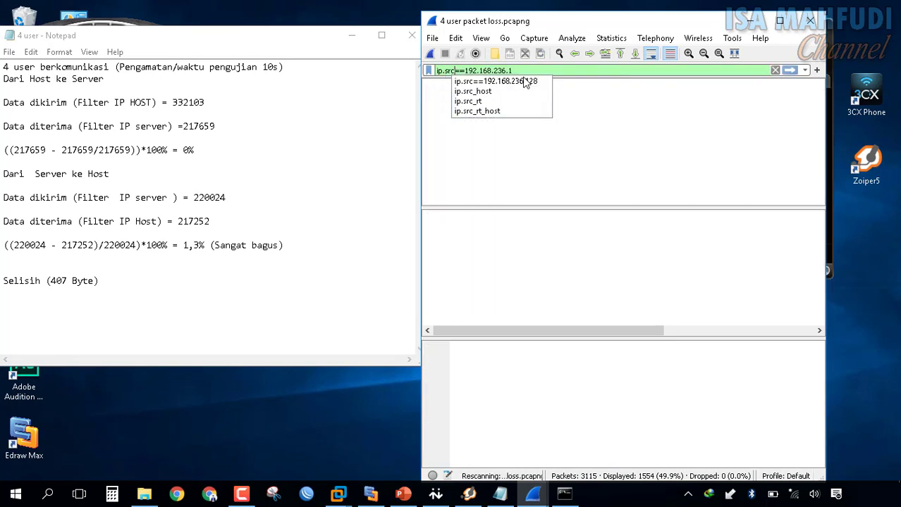
Step: Replace the "Data dikirim (Filter IP HOST)" value in Notepad with the displayed byte count 332437 copied from Capture File Properties
click(610, 38)
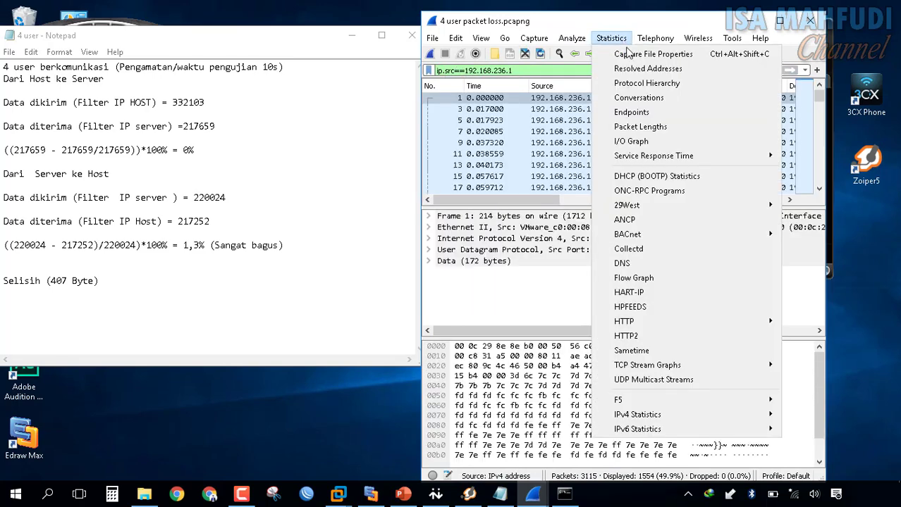
click(627, 56)
scroll(658, 296, down, 5)
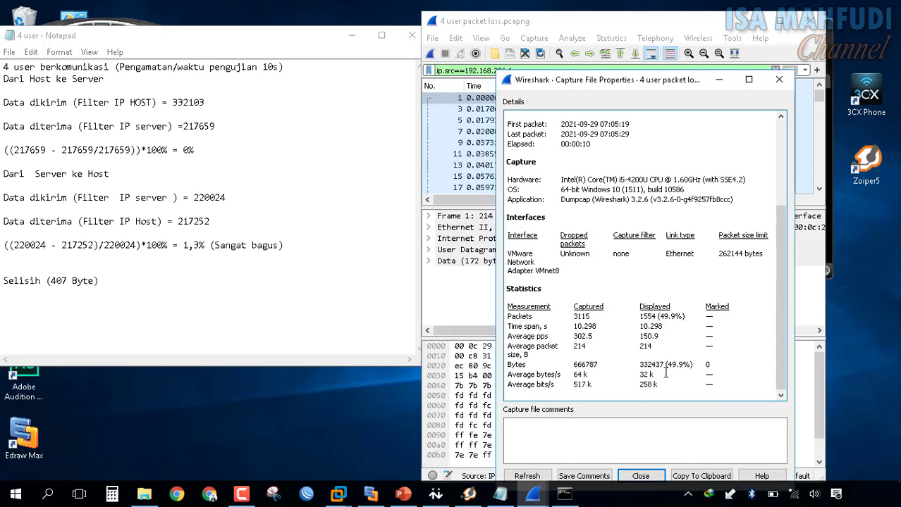
drag(664, 364, 643, 358)
right_click(643, 363)
click(668, 371)
click(206, 103)
drag(206, 104, 173, 104)
key(ctrl+v)
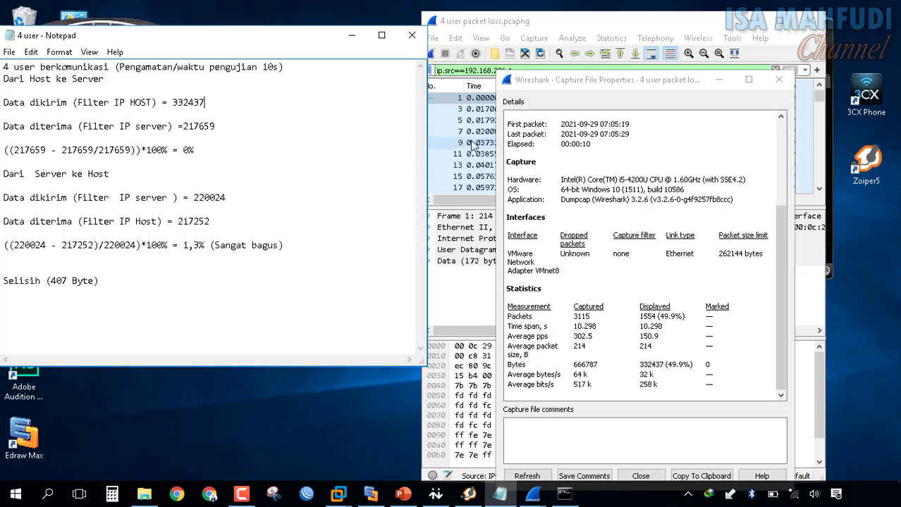
click(775, 83)
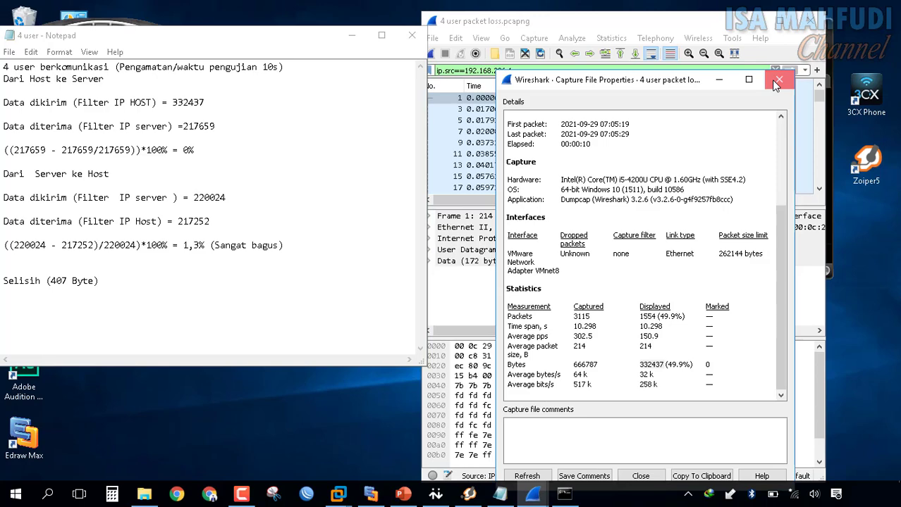
click(773, 80)
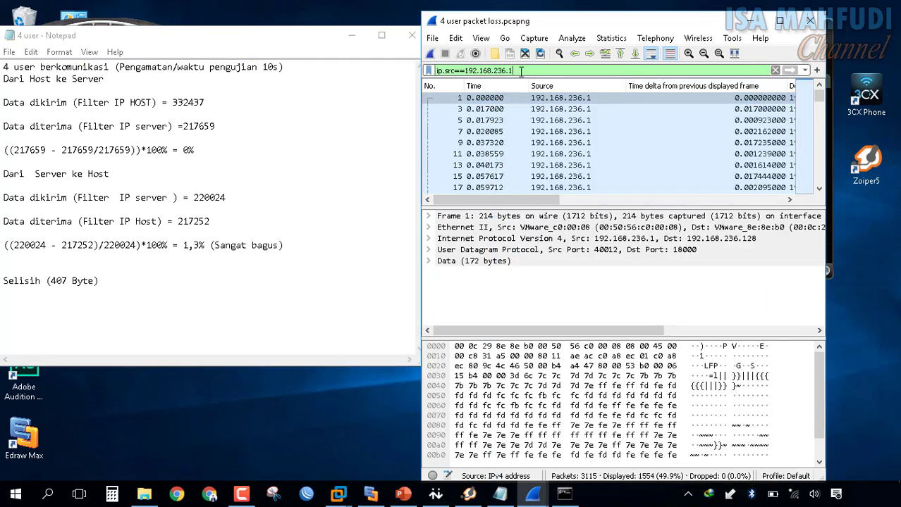
Step: Change the Wireshark display filter to ip.dst==192.168.236.128 and apply it
click(521, 70)
text(28)
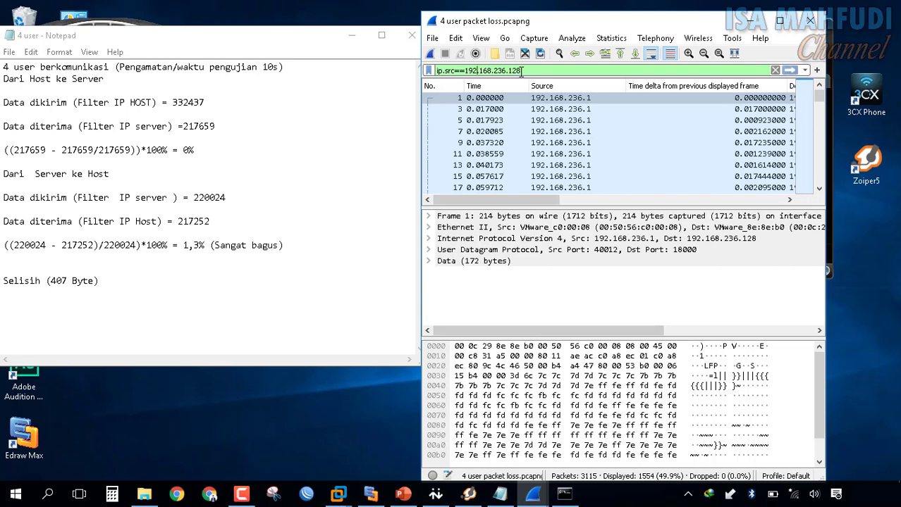
key(Left)
key(BackSpace)
key(BackSpace)
key(BackSpace)
text(dst)
key(Return)
Step: Replace the "Data diterima (Filter IP server)" value in Notepad with the displayed byte count 332437 copied from Capture File Properties
click(611, 38)
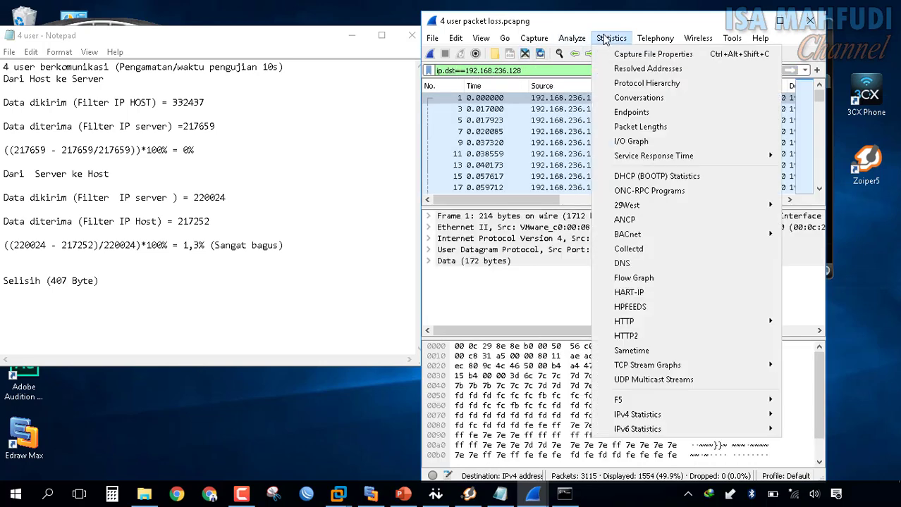
click(624, 55)
scroll(427, 158, down, 5)
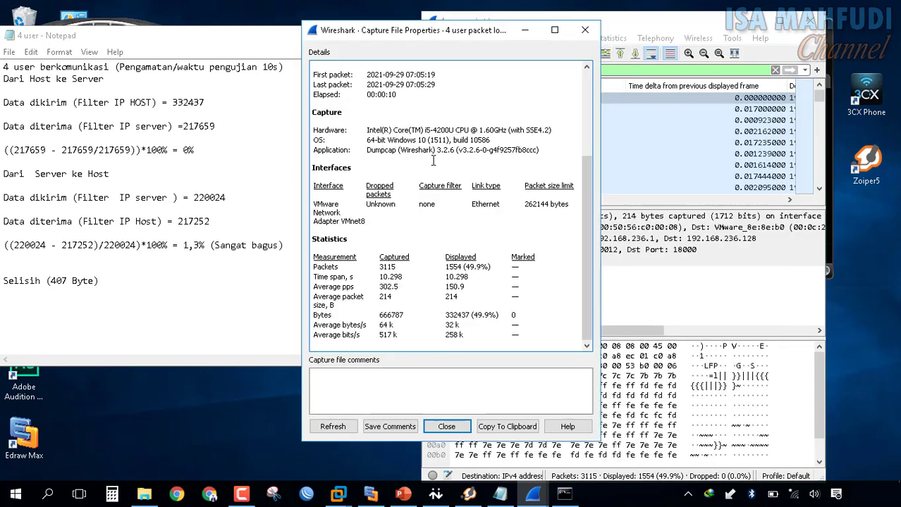
drag(468, 314, 447, 315)
click(468, 316)
right_click(498, 313)
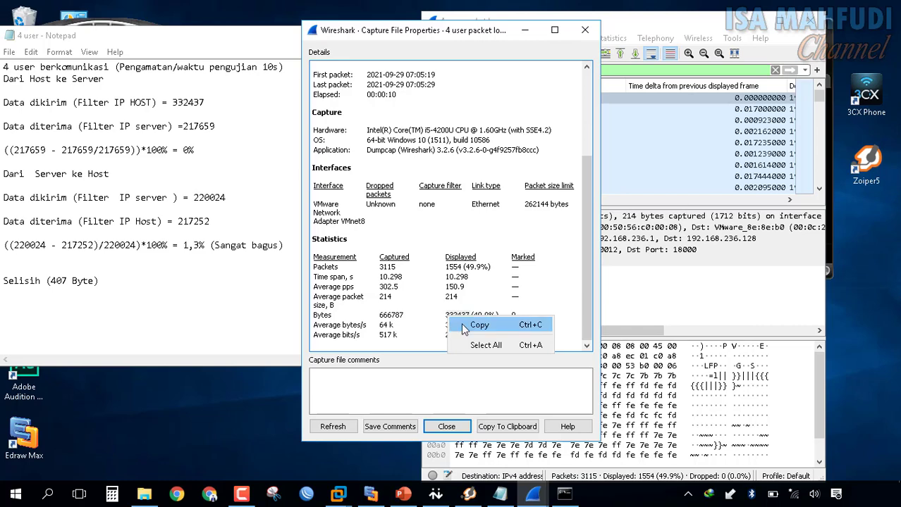
click(519, 323)
click(224, 130)
shift+click(184, 126)
key(ctrl+v)
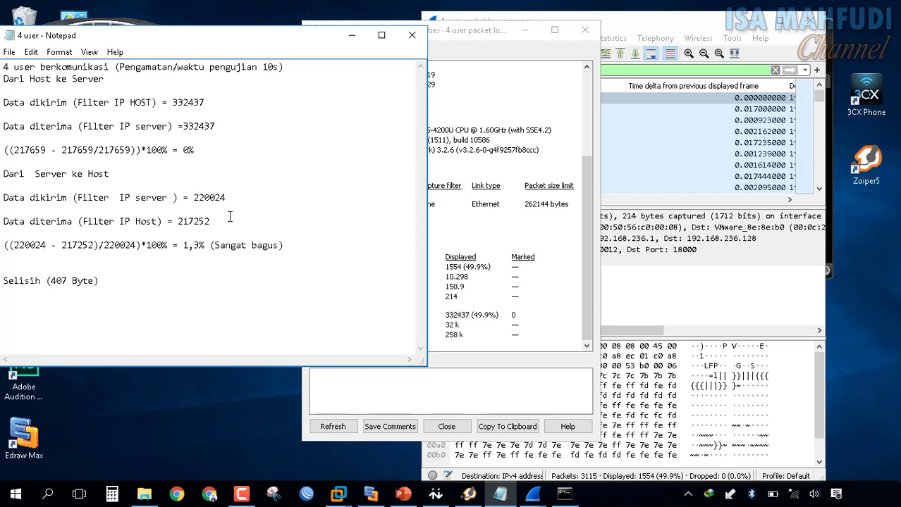
Step: Replace all three byte values in the host-to-server loss formula with 332437, giving ((332437 - 332437/332437))*100%
click(184, 129)
shift+click(217, 129)
click(48, 150)
shift+click(12, 150)
key(ctrl+v)
double_click(90, 150)
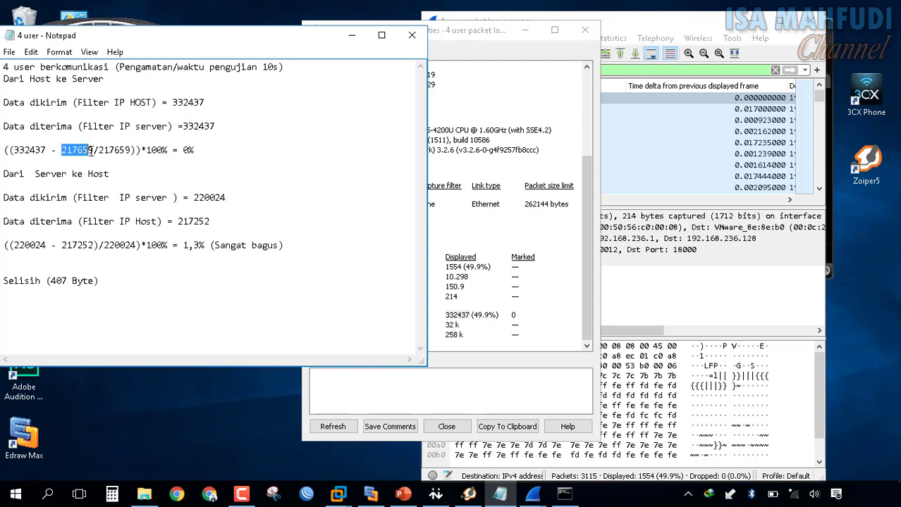
drag(90, 152, 95, 152)
key(ctrl+v)
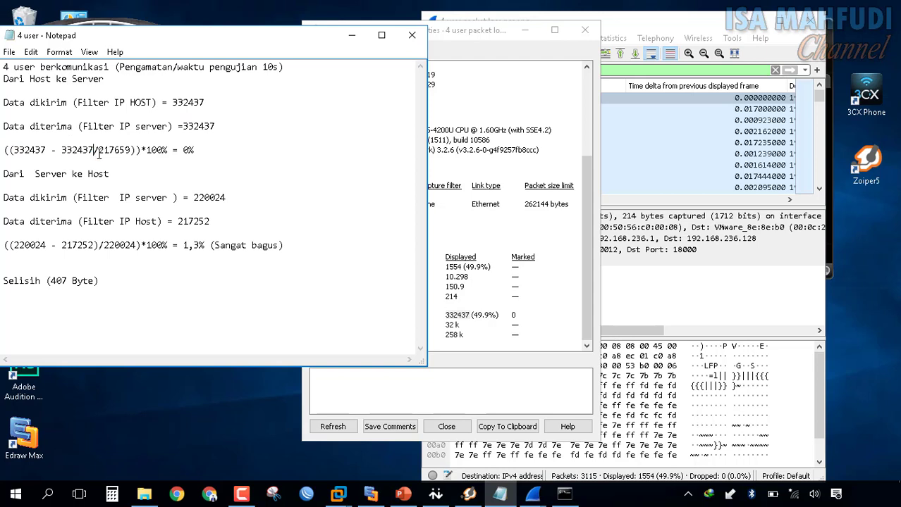
double_click(129, 153)
key(ctrl+v)
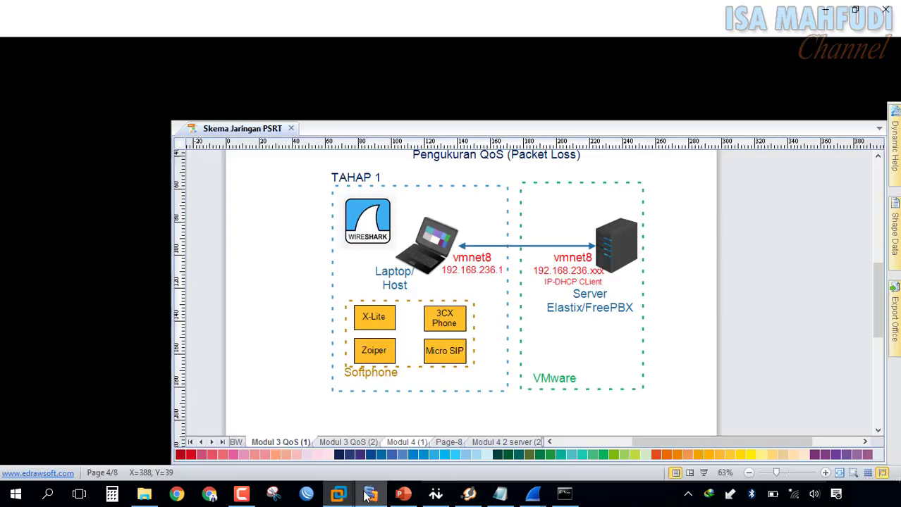
Step: Switch to Edraw Max to review the packet loss topology between host and server, and minimize it again
click(371, 494)
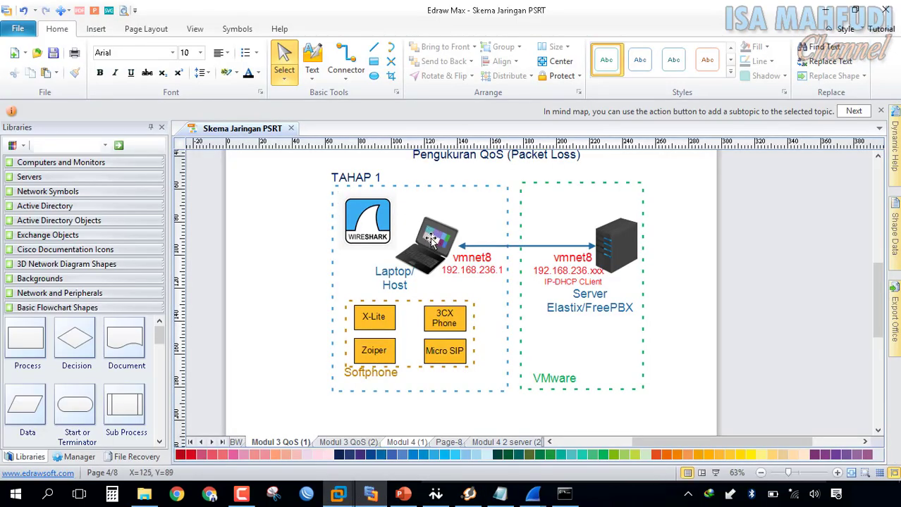
click(855, 9)
click(205, 29)
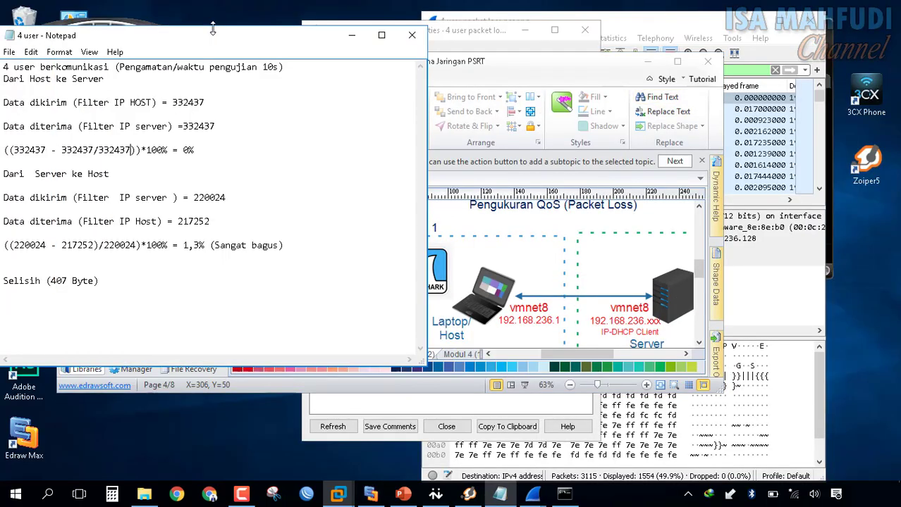
click(649, 62)
Step: Check the Dropped packets entry in Wireshark's Capture File Properties against the Notepad result, and close the properties window
drag(466, 36, 572, 53)
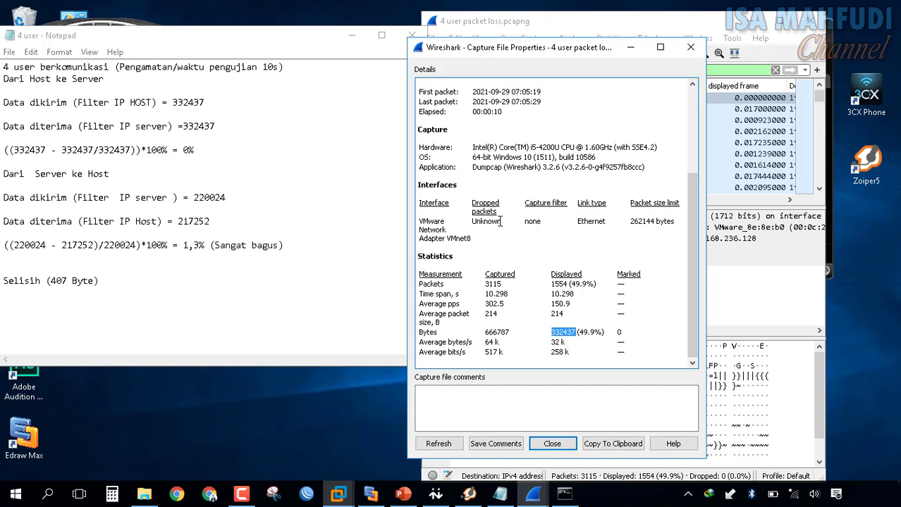
drag(500, 221, 475, 216)
click(476, 221)
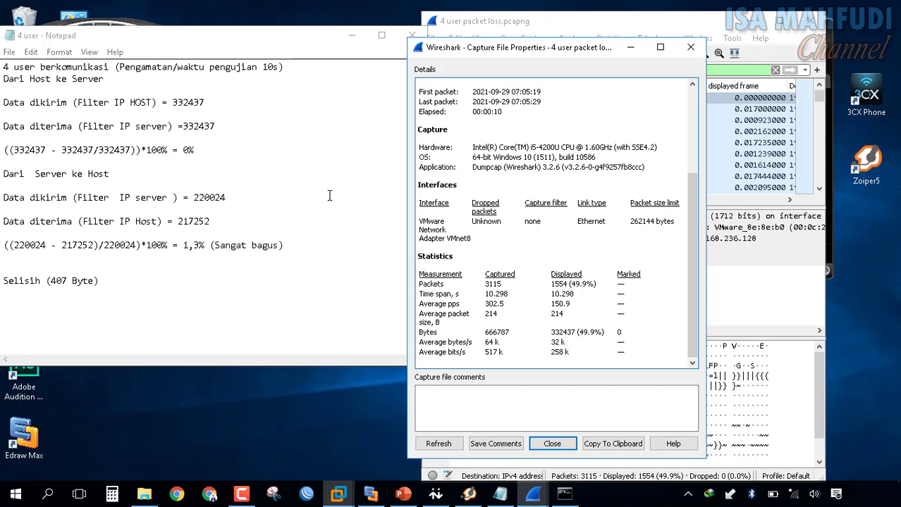
click(220, 154)
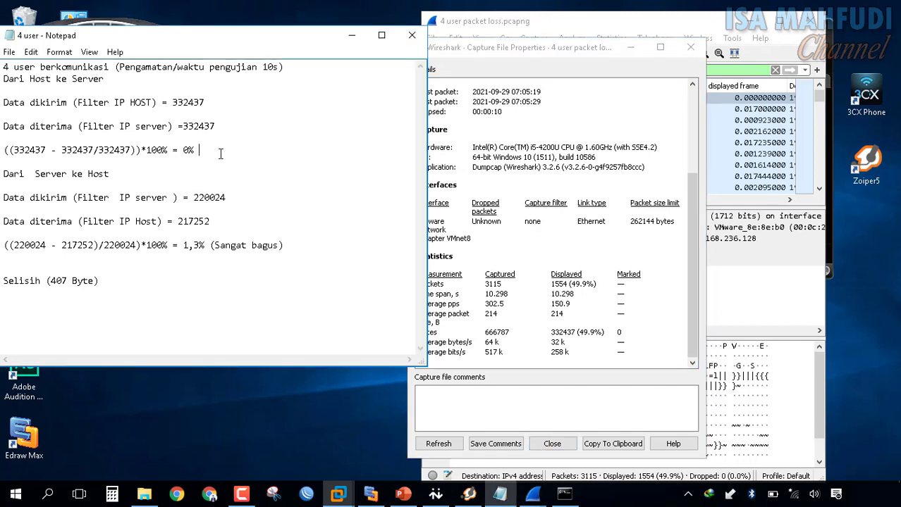
click(690, 48)
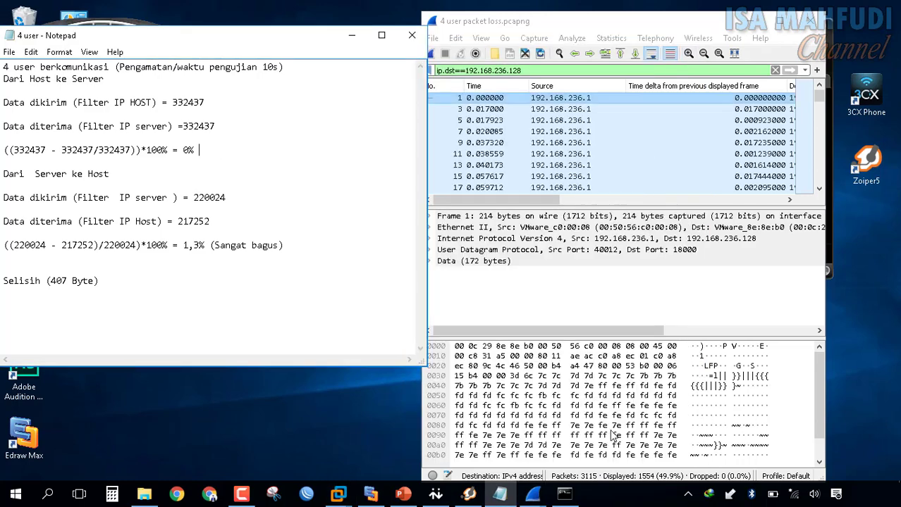
click(532, 494)
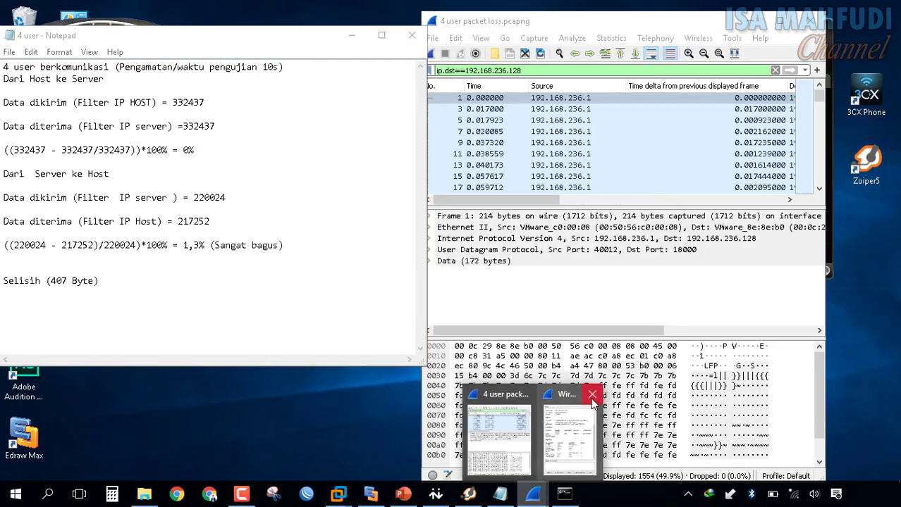
click(592, 396)
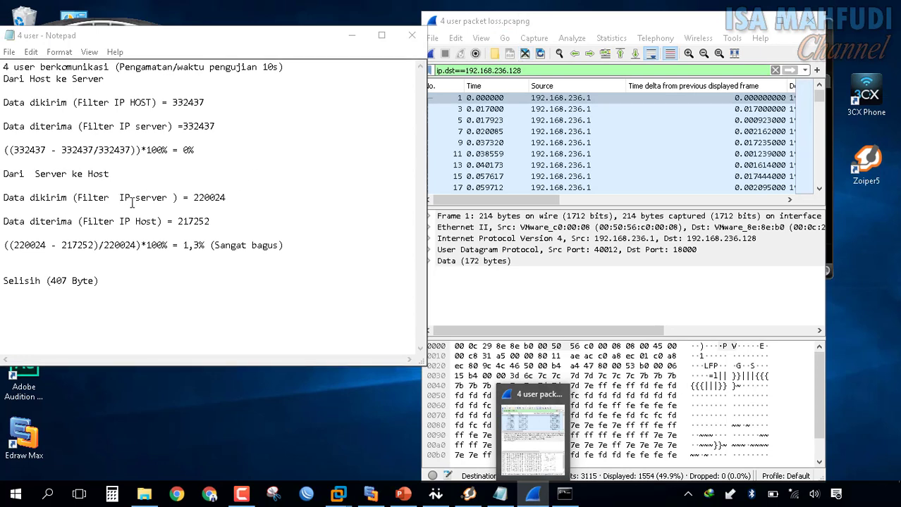
Step: Change the Wireshark display filter to ip.src==192.168.236.128 and apply it
click(513, 71)
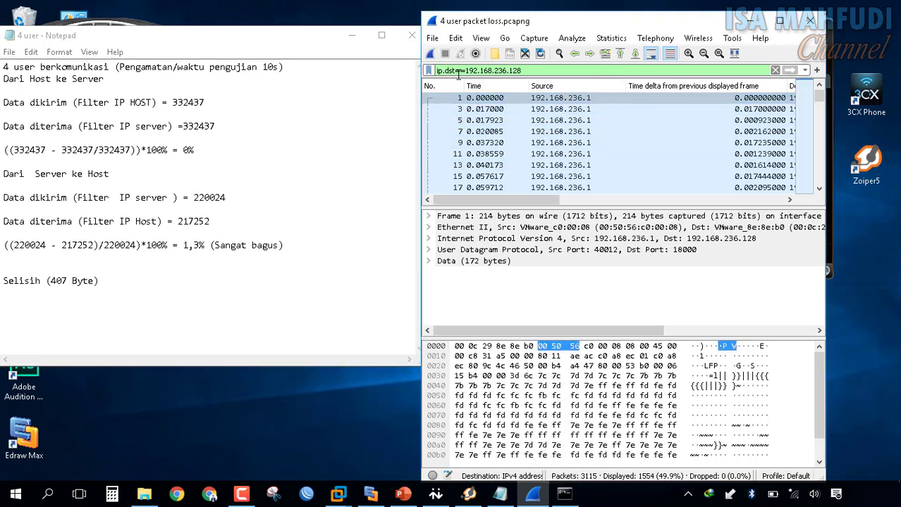
click(456, 71)
key(BackSpace)
key(BackSpace)
key(BackSpace)
text(sr)
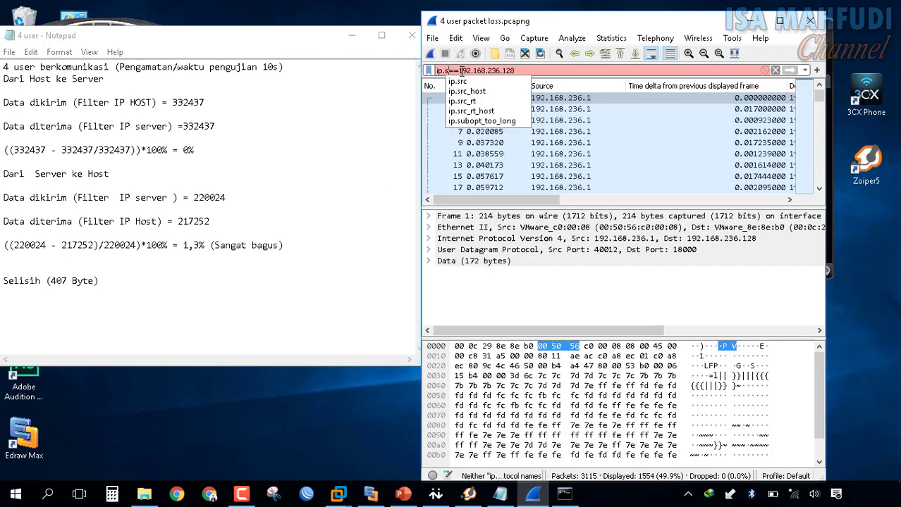
text(c)
key(Return)
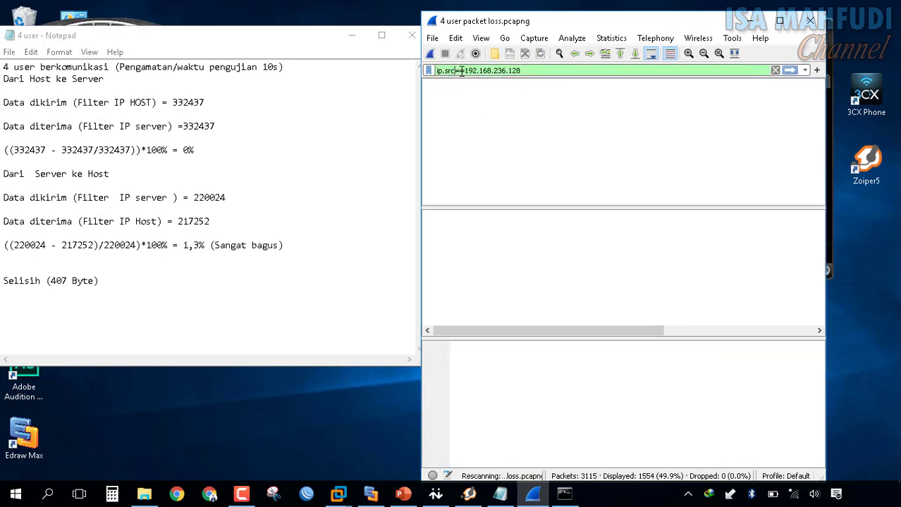
Step: Replace the "Data dikirim (Filter IP server)" value in Notepad with the displayed byte count 334182 copied from Capture File Properties
click(619, 39)
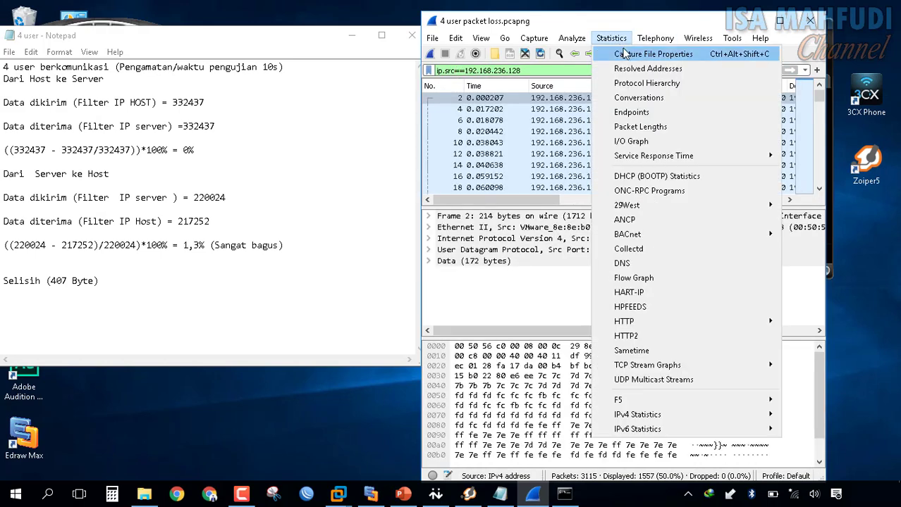
click(636, 61)
scroll(670, 275, down, 5)
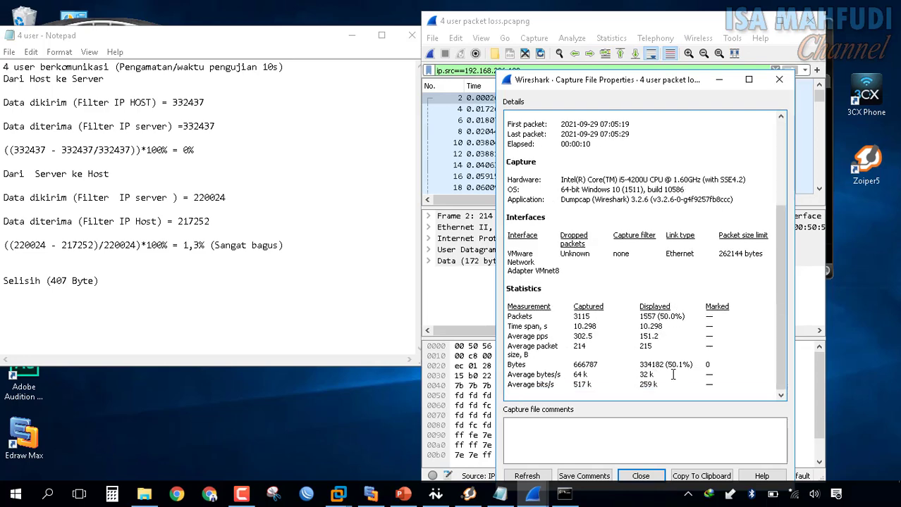
drag(665, 366, 640, 365)
double_click(641, 365)
right_click(649, 364)
click(678, 370)
click(194, 199)
shift+click(241, 198)
key(ctrl+v)
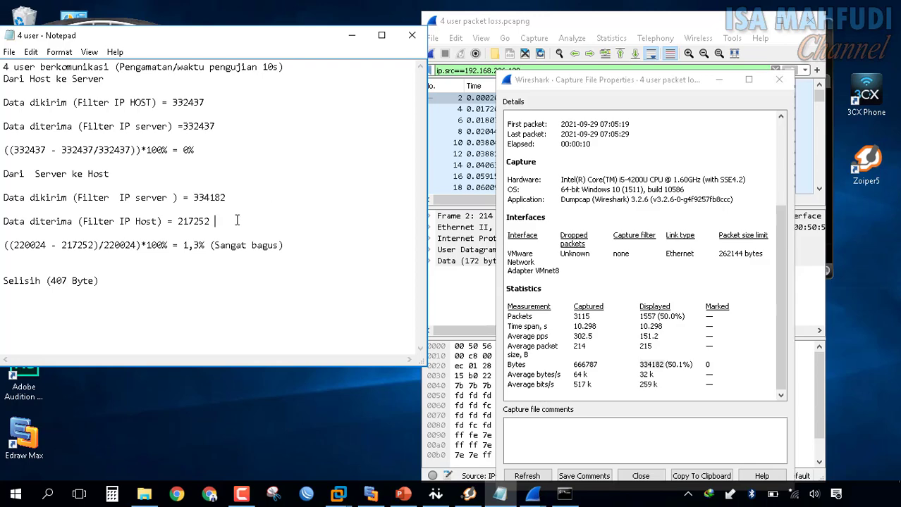
Step: Change the Wireshark display filter to ip.dst==192.168.236.1 and apply it
click(462, 70)
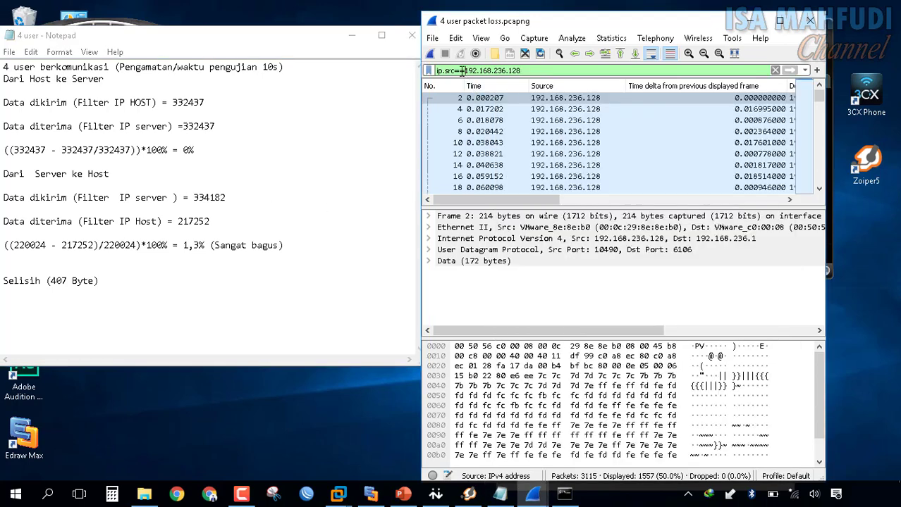
key(BackSpace)
key(BackSpace)
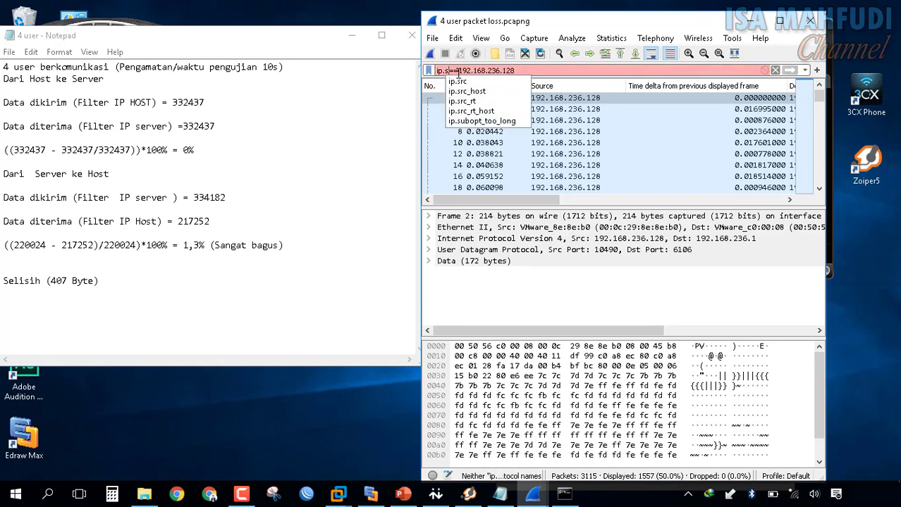
key(BackSpace)
text(dst)
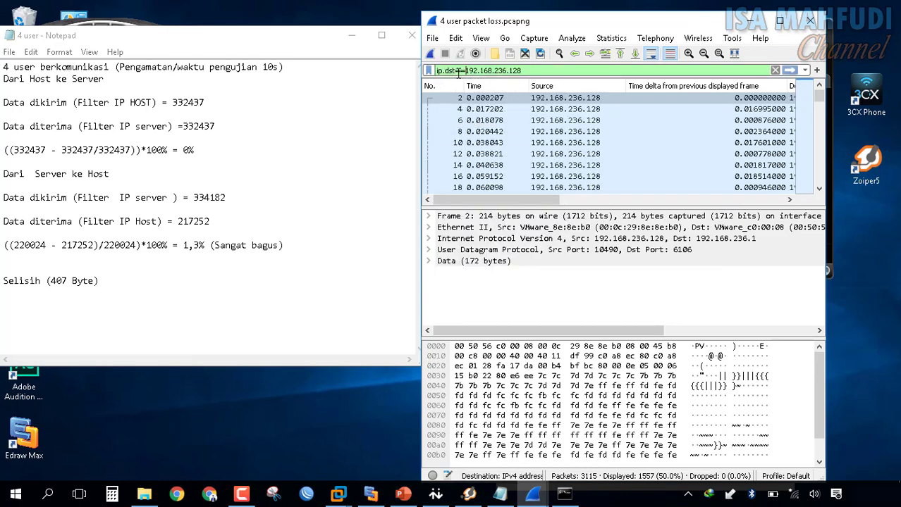
key(BackSpace)
key(BackSpace)
key(Return)
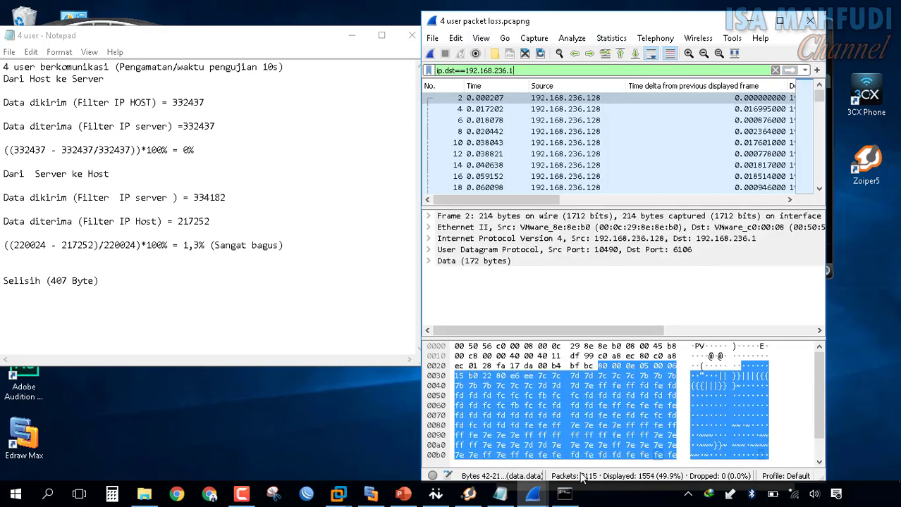
Step: Reopen Capture File Properties and copy the displayed byte count 332103 into the "Data diterima (Filter IP Host)" line in Notepad
click(534, 495)
click(593, 396)
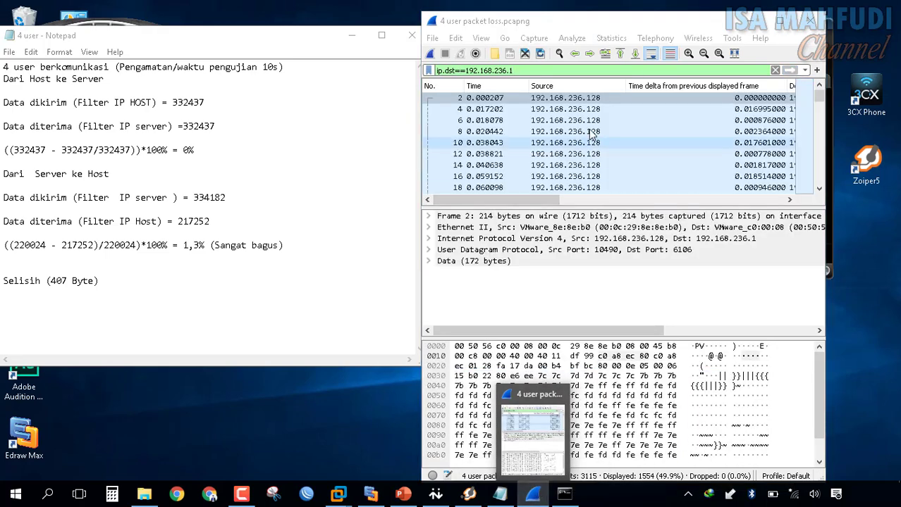
click(611, 38)
click(633, 54)
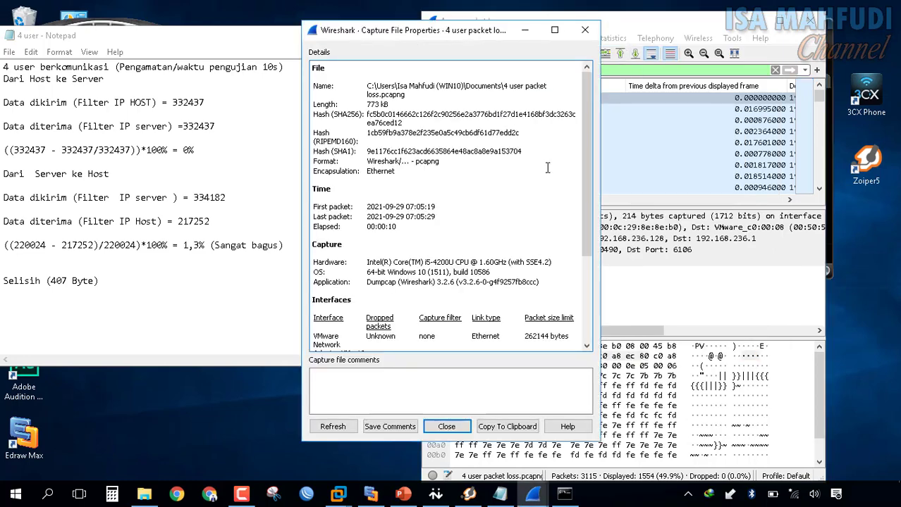
drag(584, 120, 595, 275)
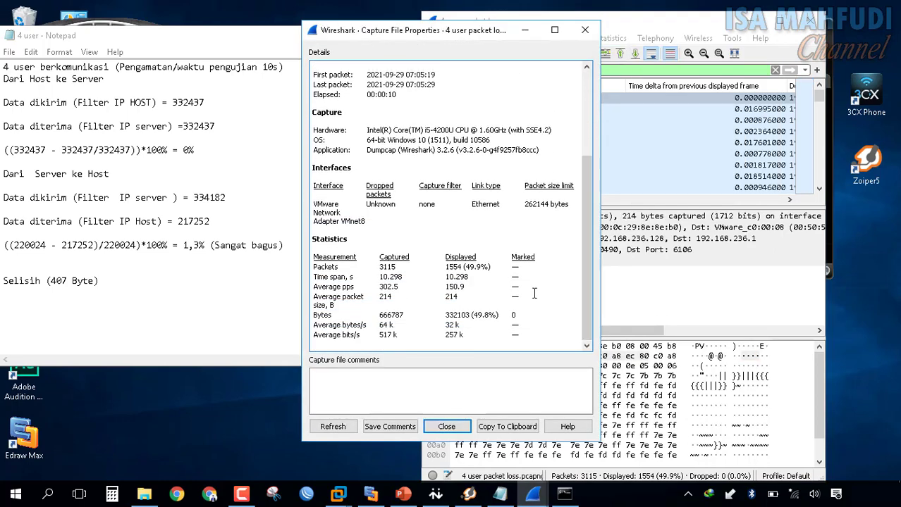
drag(466, 310, 452, 319)
click(467, 315)
right_click(447, 315)
click(468, 324)
click(179, 221)
drag(179, 222, 212, 223)
key(ctrl+v)
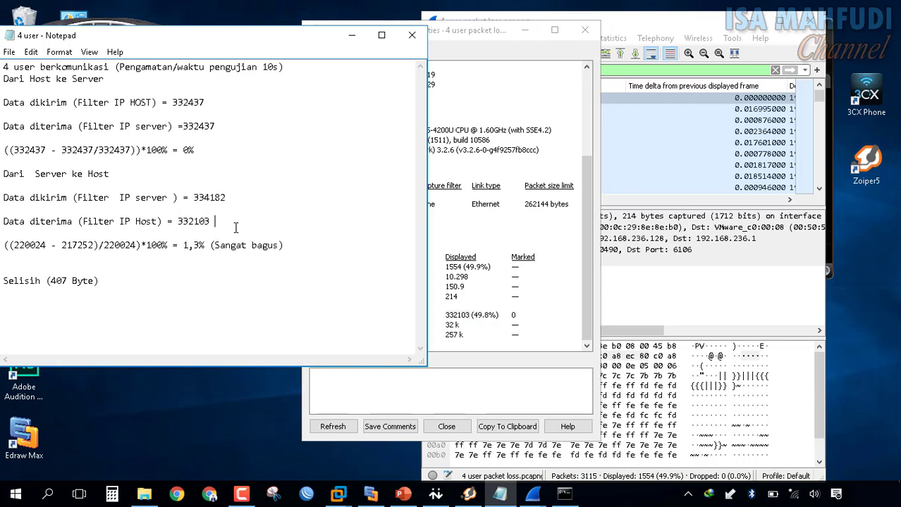
click(227, 198)
drag(227, 199, 201, 200)
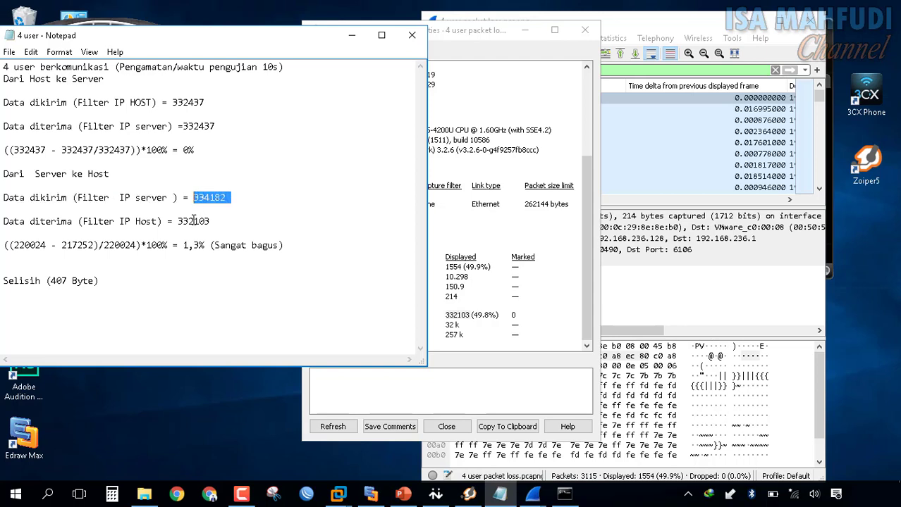
click(194, 221)
drag(214, 221, 178, 222)
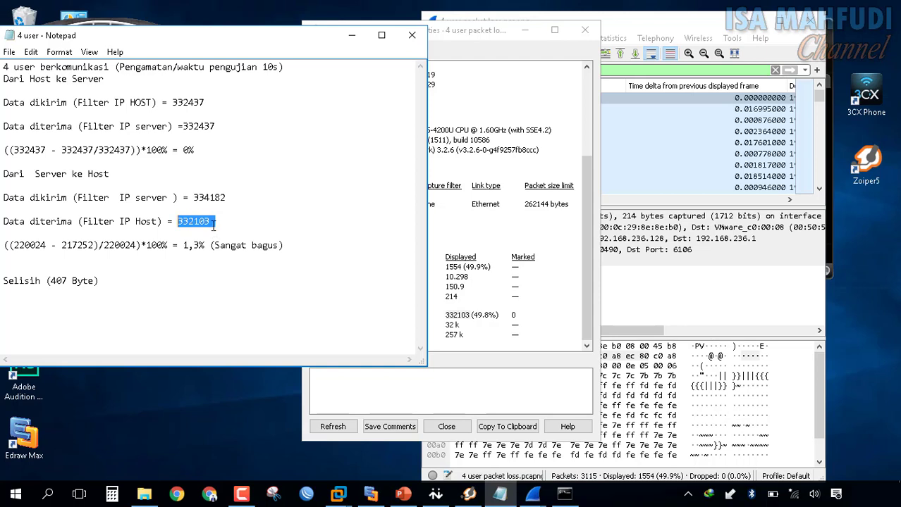
Step: Append the unit "Byte" to all four sent and received data values in the Notepad file
click(217, 102)
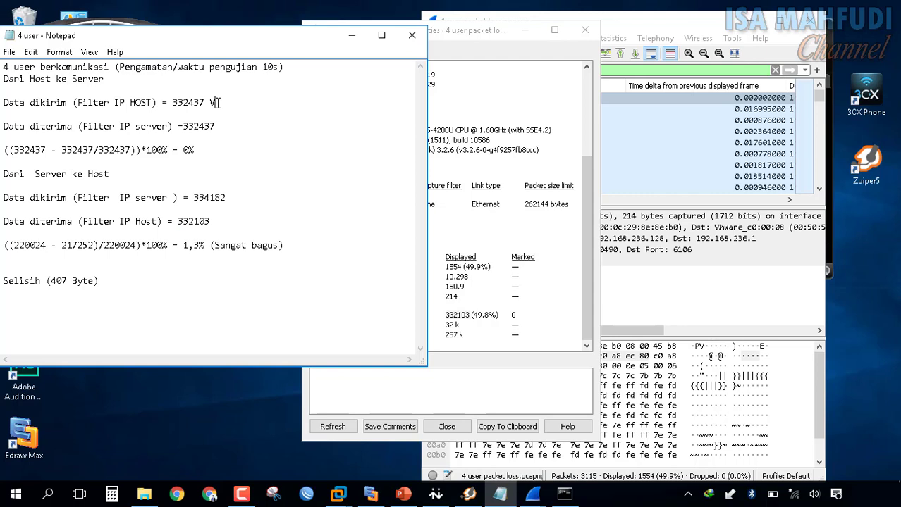
key(BackSpace)
text(V)
key(BackSpace)
text(Byte)
key(shift+Left)
key(shift+Left)
key(shift+Left)
key(shift+Left)
key(Down)
key(ctrl+v)
key(ctrl+v)
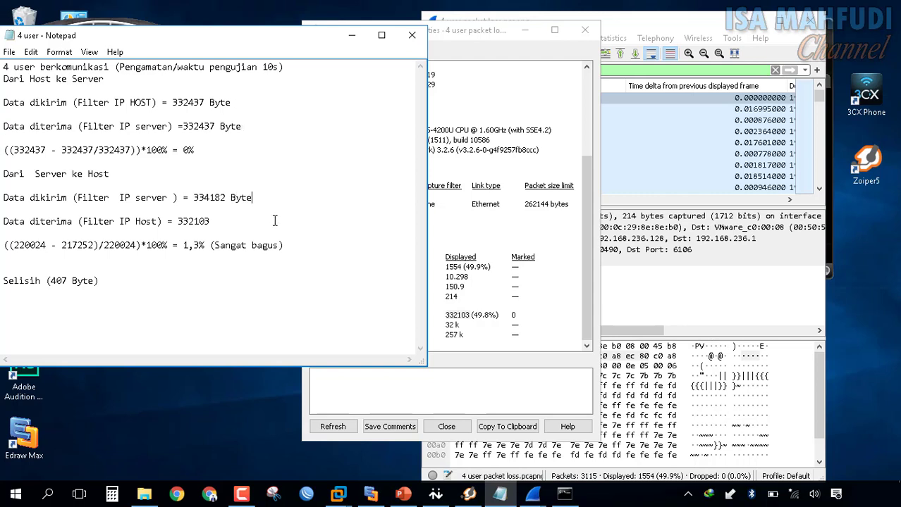
click(275, 221)
key(ctrl+v)
Step: Move the Capture File Properties window aside so the Notepad calculations stay readable
click(451, 44)
drag(462, 35, 552, 39)
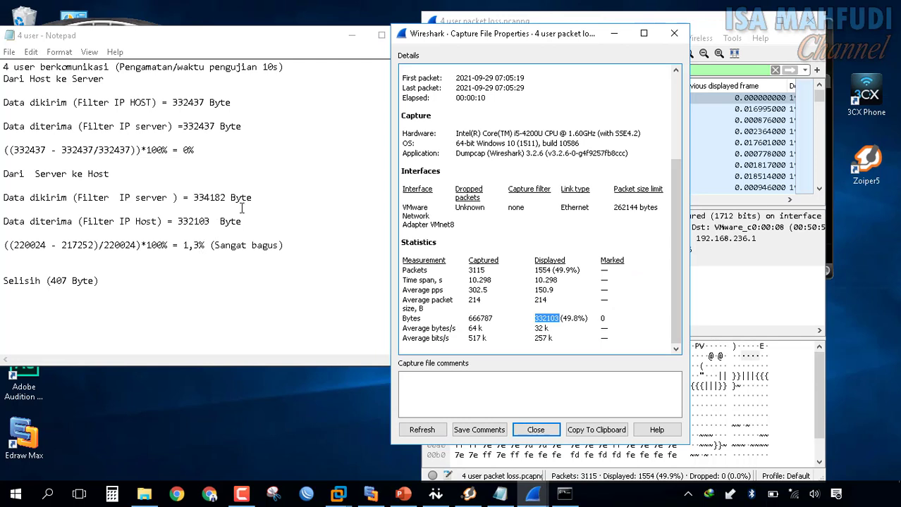
Step: Open Calculator, subtract 332103 from 332437, and copy the resulting difference
click(192, 222)
click(183, 103)
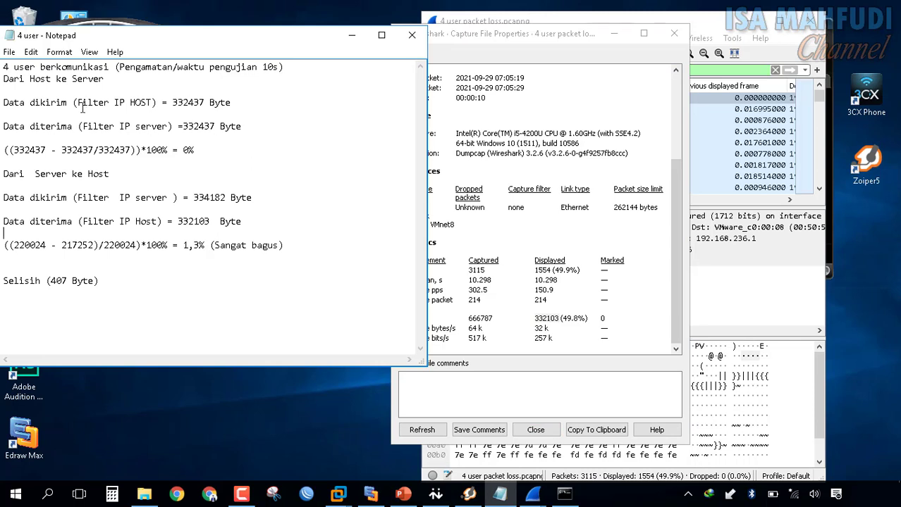
click(194, 105)
click(113, 495)
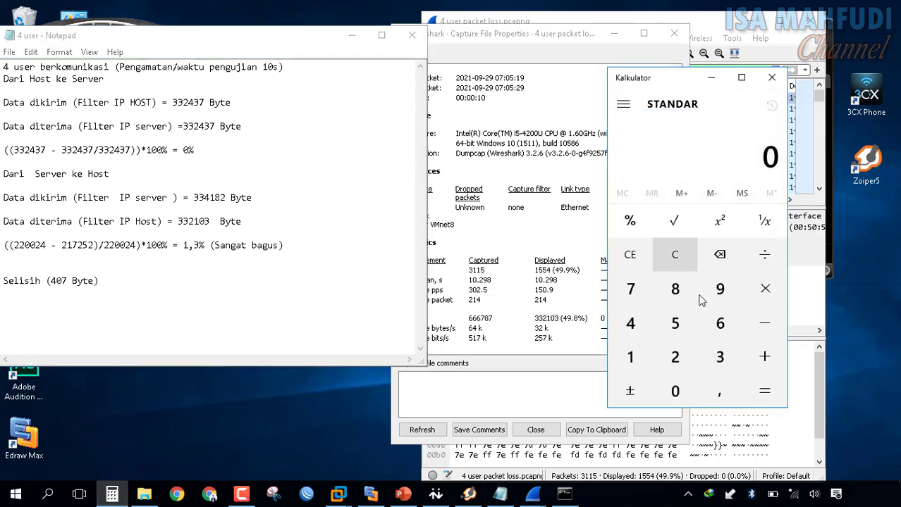
click(720, 358)
click(725, 359)
click(674, 357)
click(623, 322)
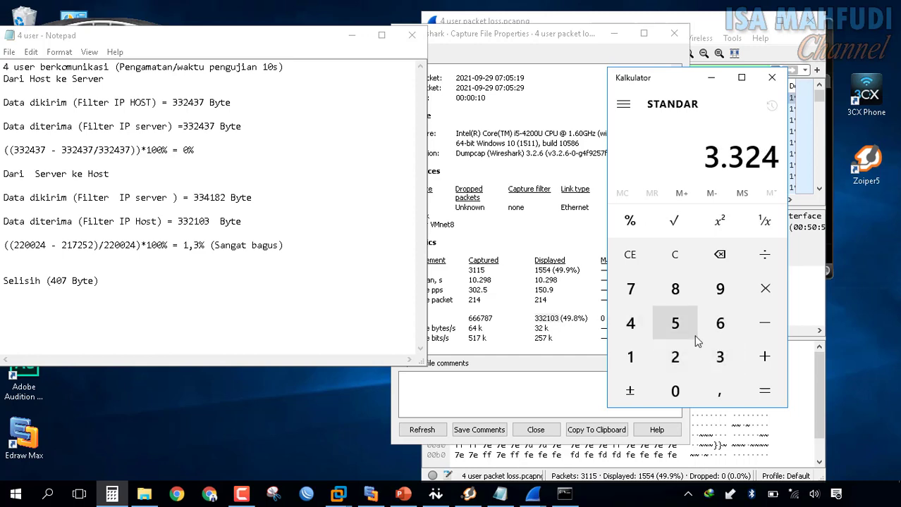
click(719, 358)
click(630, 289)
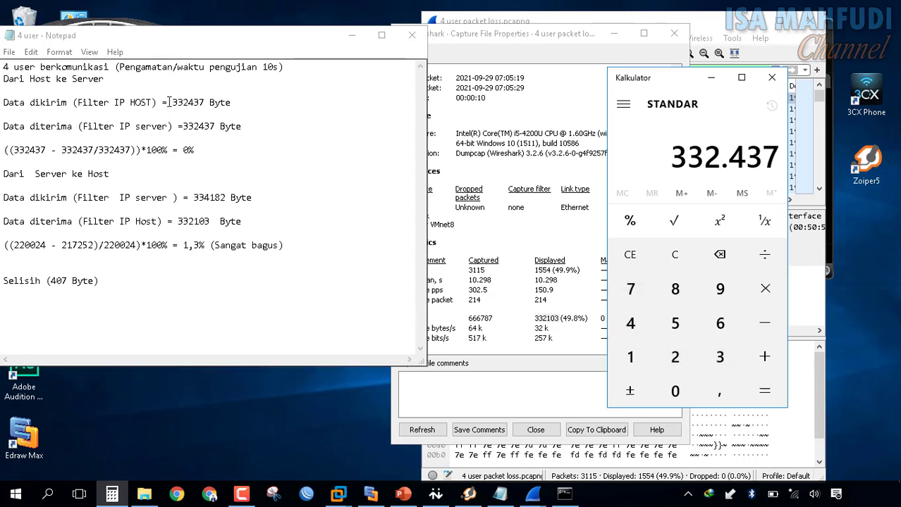
click(768, 321)
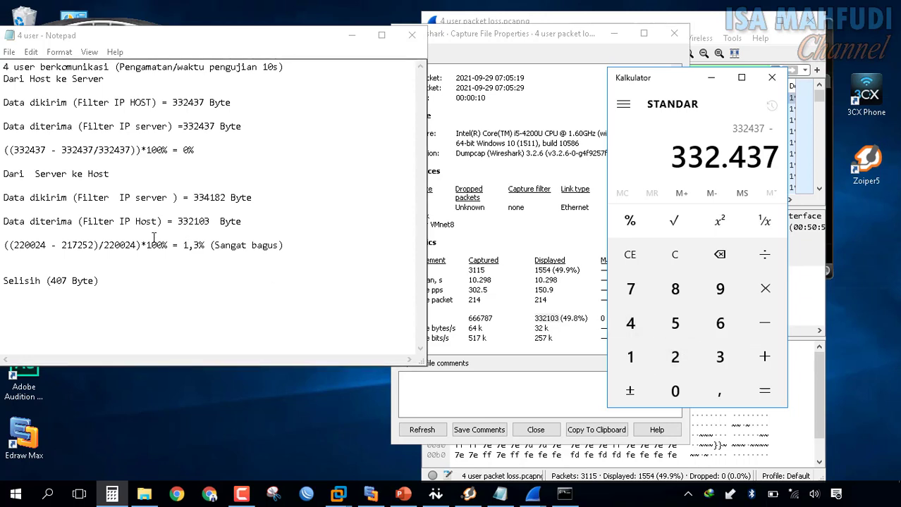
click(717, 359)
click(718, 358)
click(675, 358)
click(632, 358)
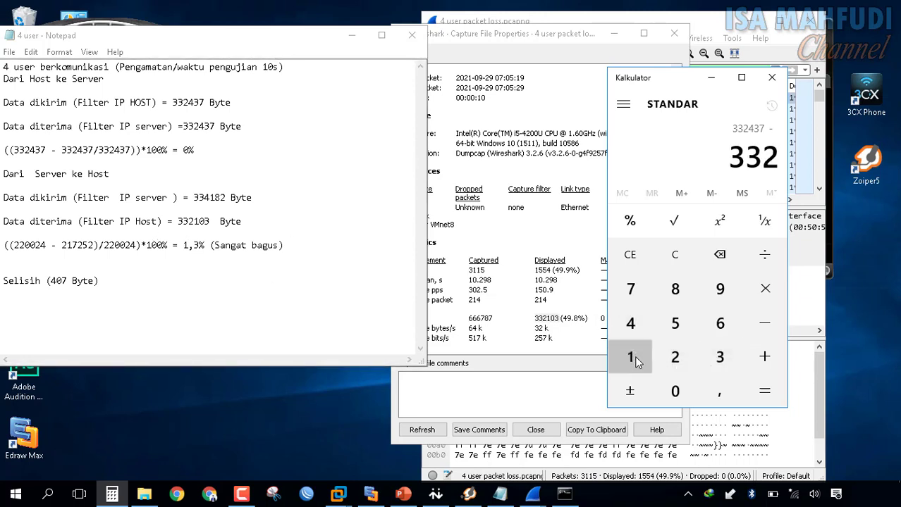
click(674, 390)
click(717, 360)
click(765, 389)
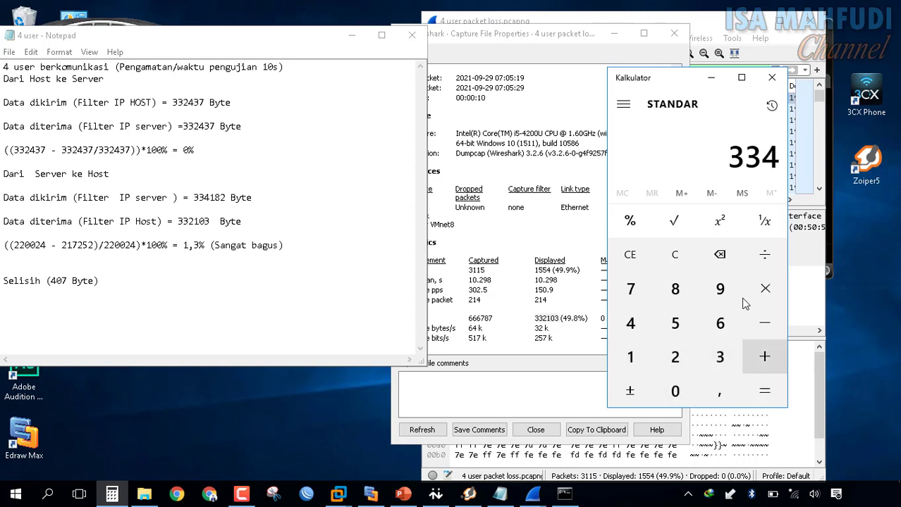
right_click(759, 164)
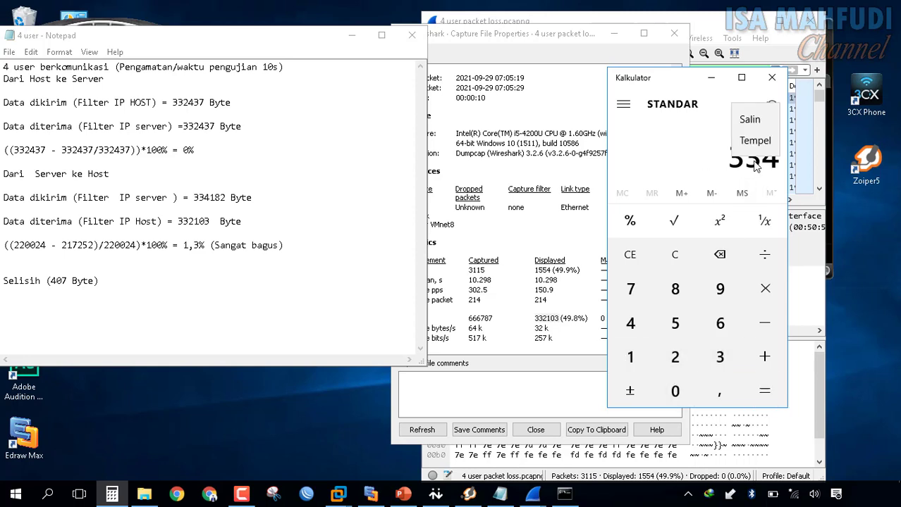
click(761, 119)
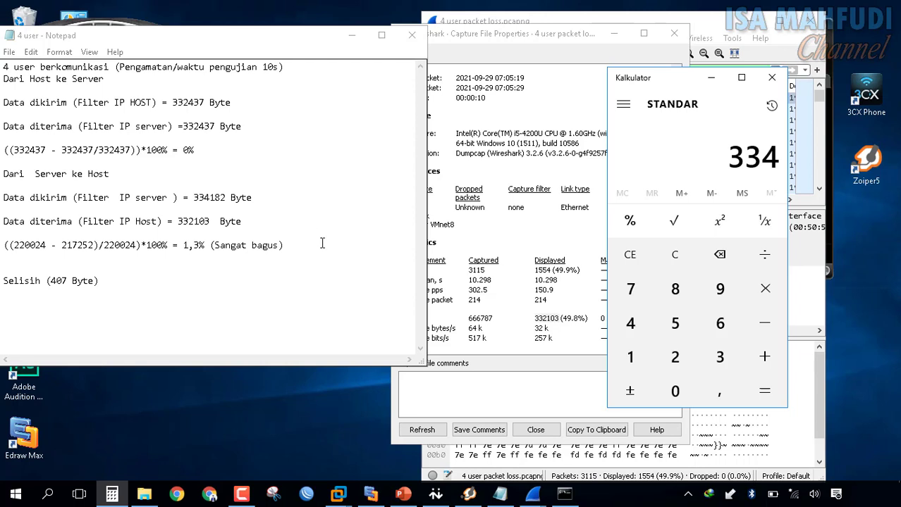
Step: Extend the "Selisih" line label in Notepad to read "Selisih data dari yang dkirim dan diterima HOST"
click(314, 280)
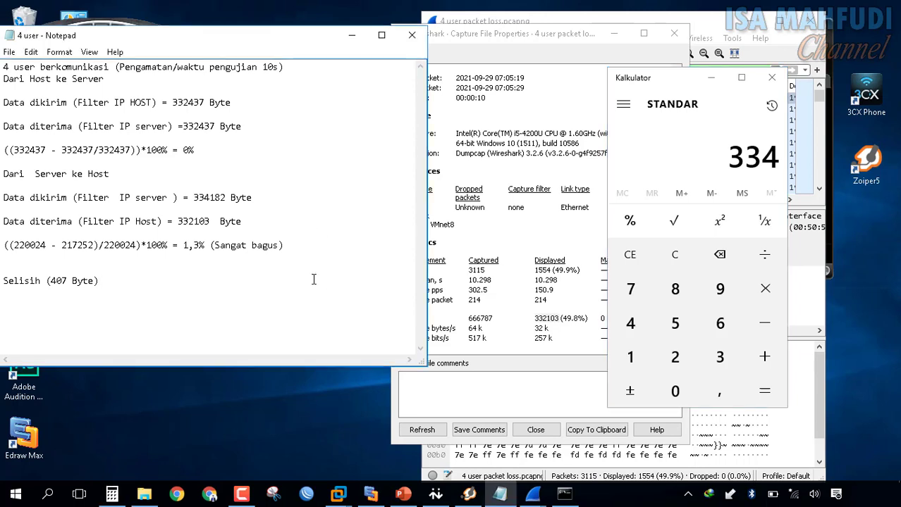
text(data )
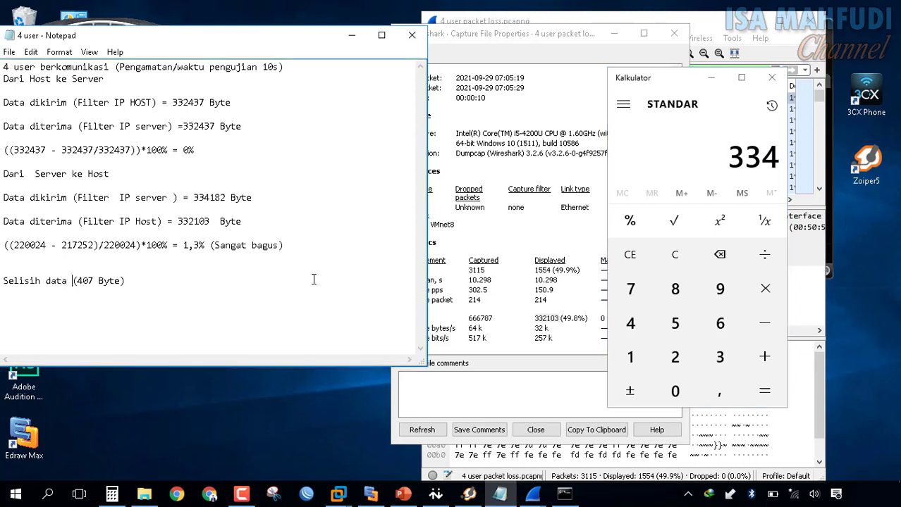
text(dari yang dki)
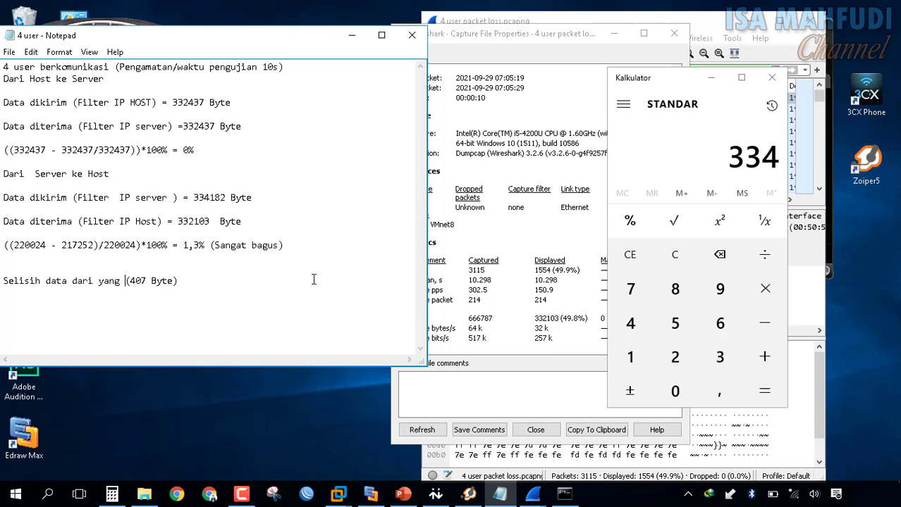
text(rim dan )
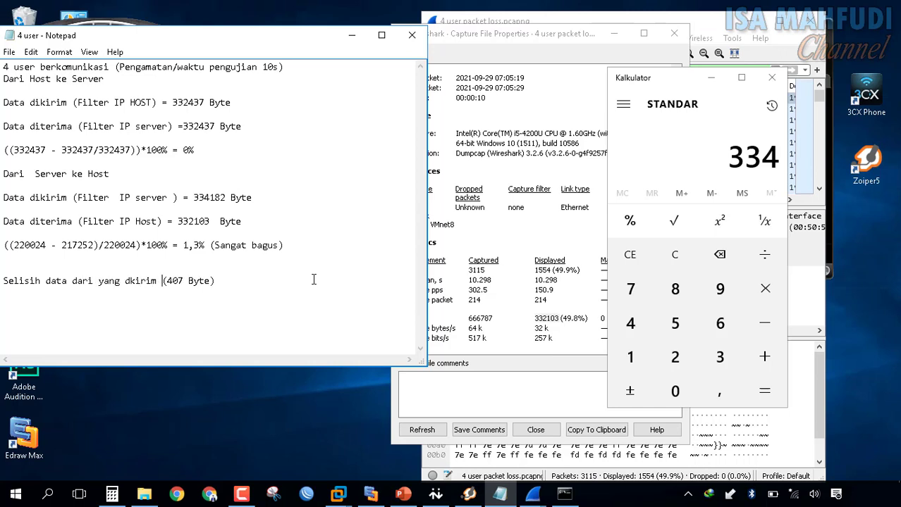
text(diterima )
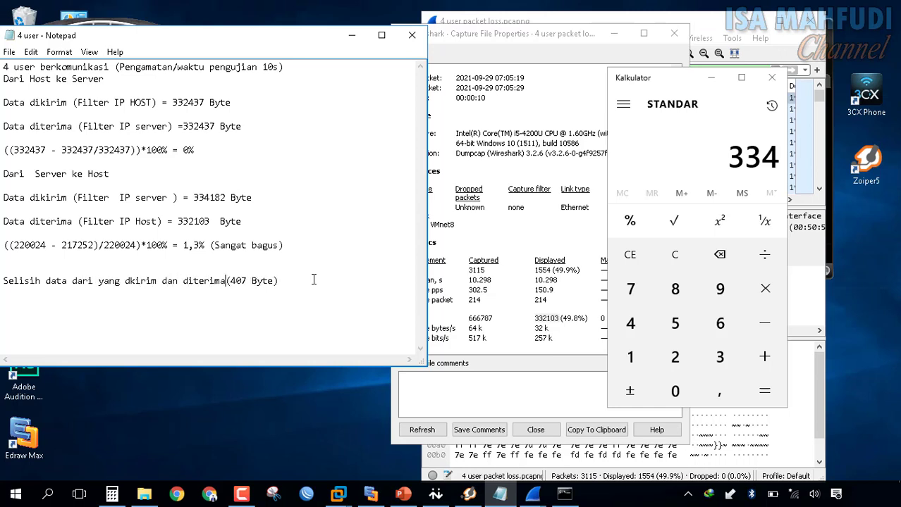
text(HOST)
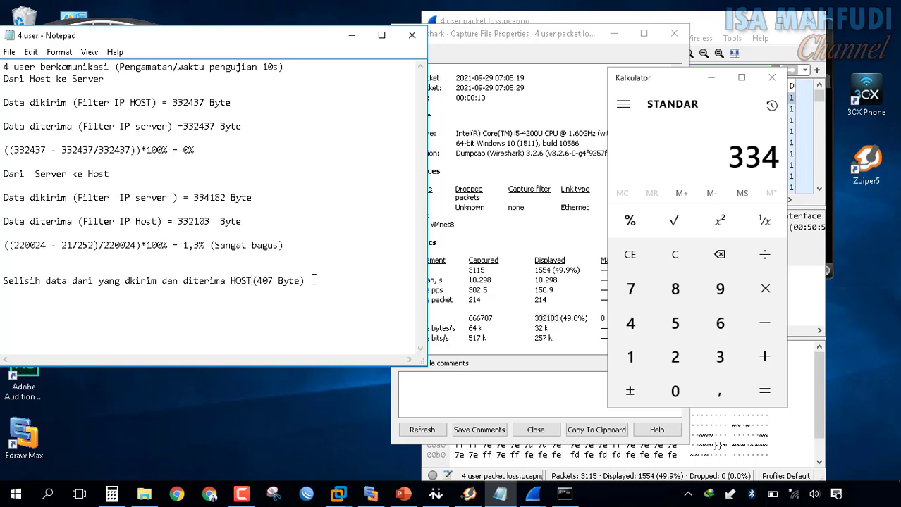
Step: Set the byte difference in parentheses on the "Selisih data" line to 334
key(Left)
key(shift+Right)
key(shift+Right)
key(shift+Right)
text(334)
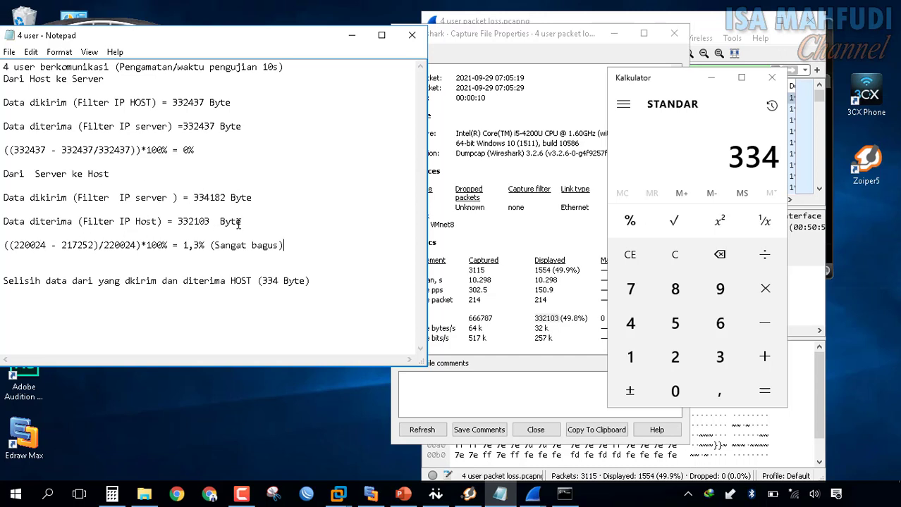
Step: Update the server-to-host loss formula with the new sent and received values so it reads ((334182 - 332103)/334182)*100%
double_click(195, 198)
drag(53, 248, 15, 246)
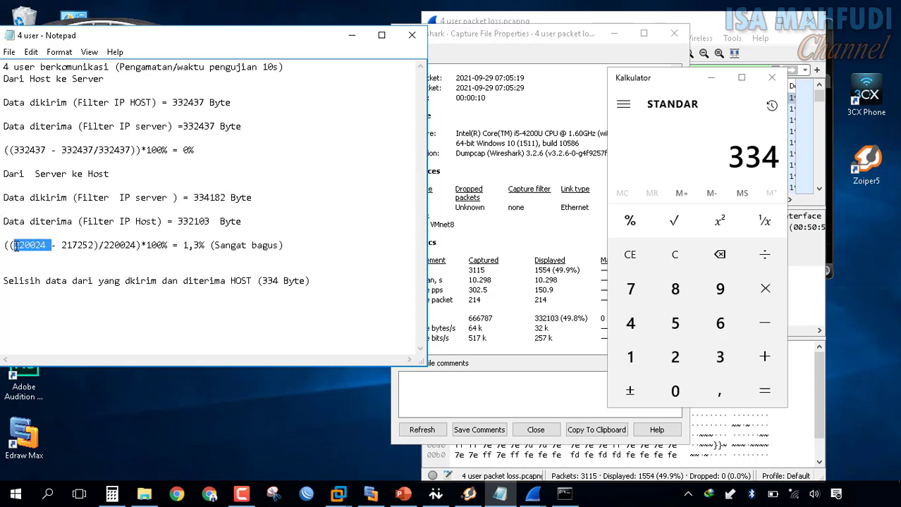
key(ctrl+v)
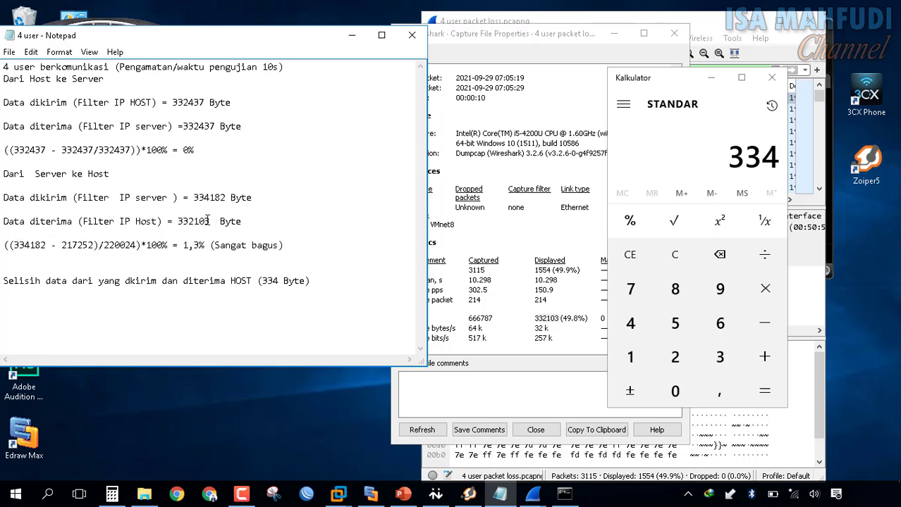
drag(210, 221, 177, 222)
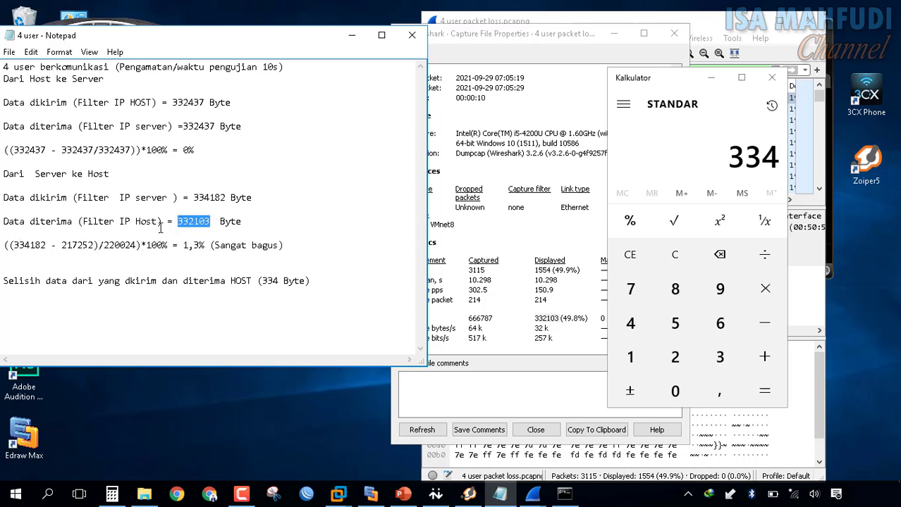
click(62, 246)
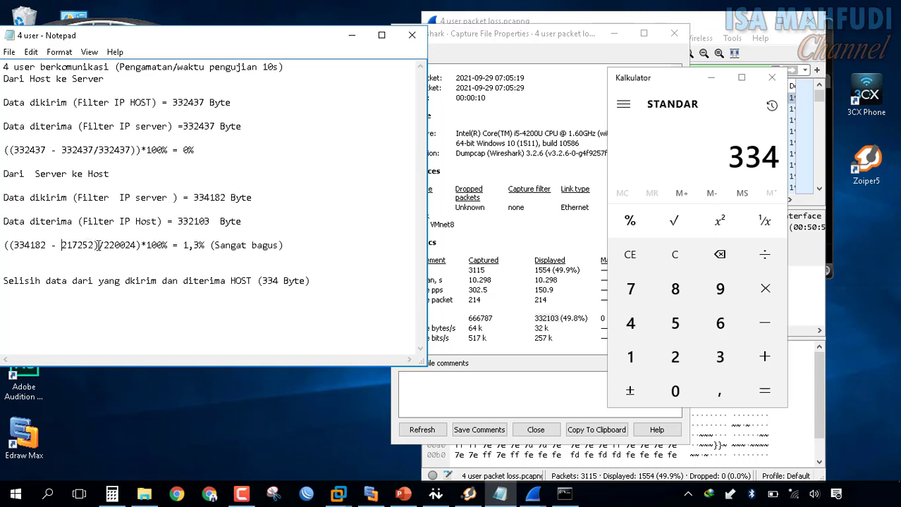
shift+click(94, 246)
key(ctrl+v)
shift+click(229, 201)
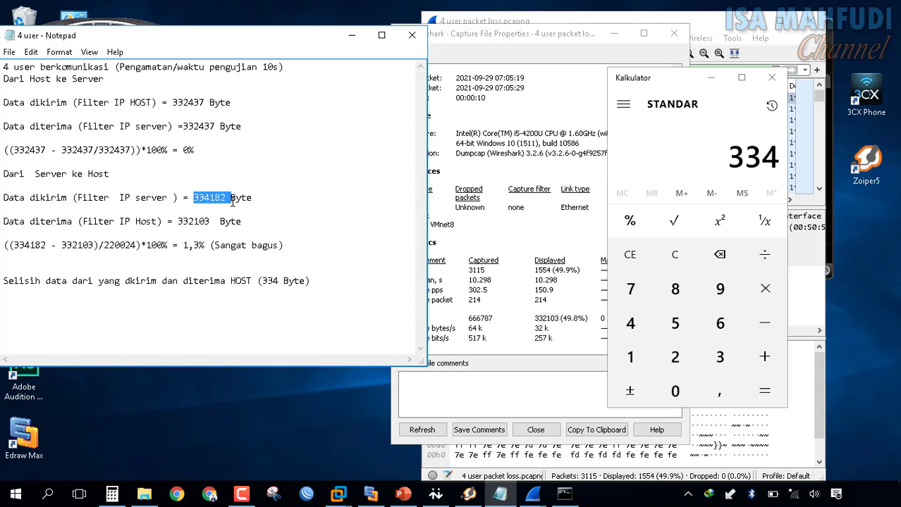
click(99, 246)
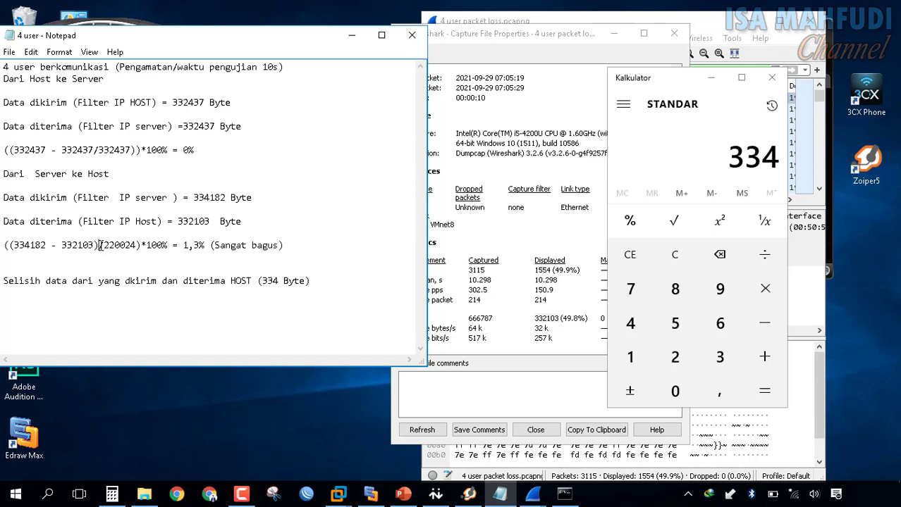
double_click(136, 245)
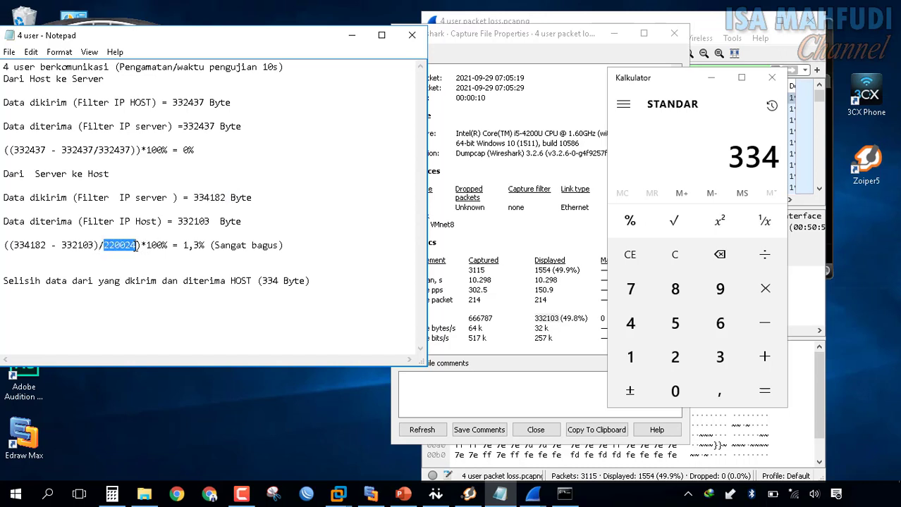
key(ctrl+v)
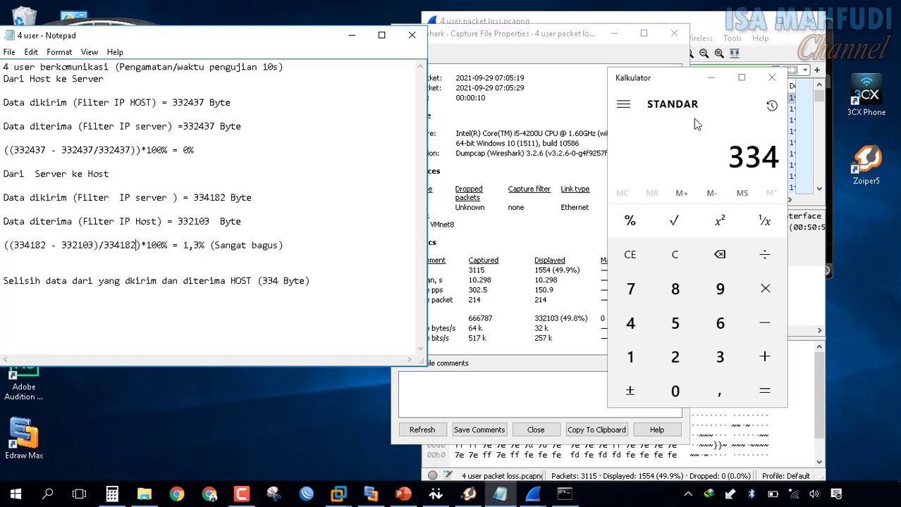
Step: Clear Calculator and subtract the 332103 received bytes from the 334182 sent bytes
click(688, 262)
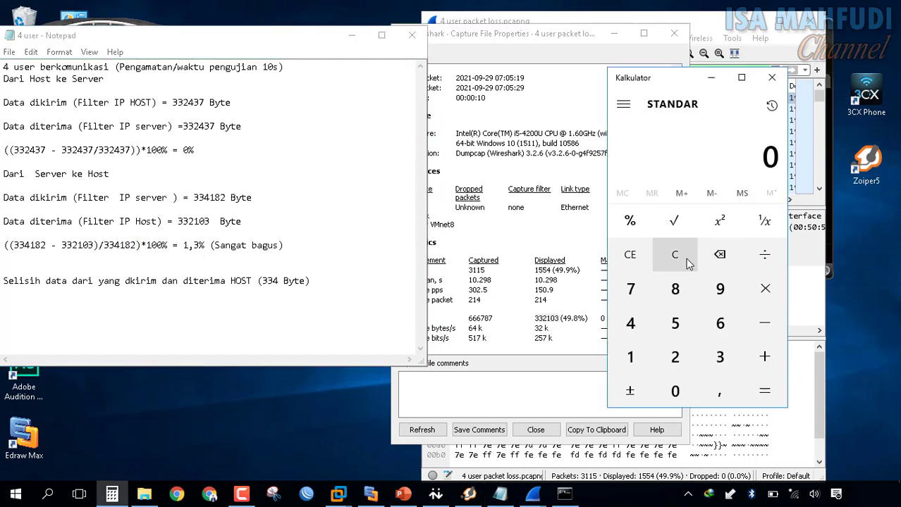
click(723, 365)
click(723, 365)
click(632, 324)
click(644, 358)
click(674, 295)
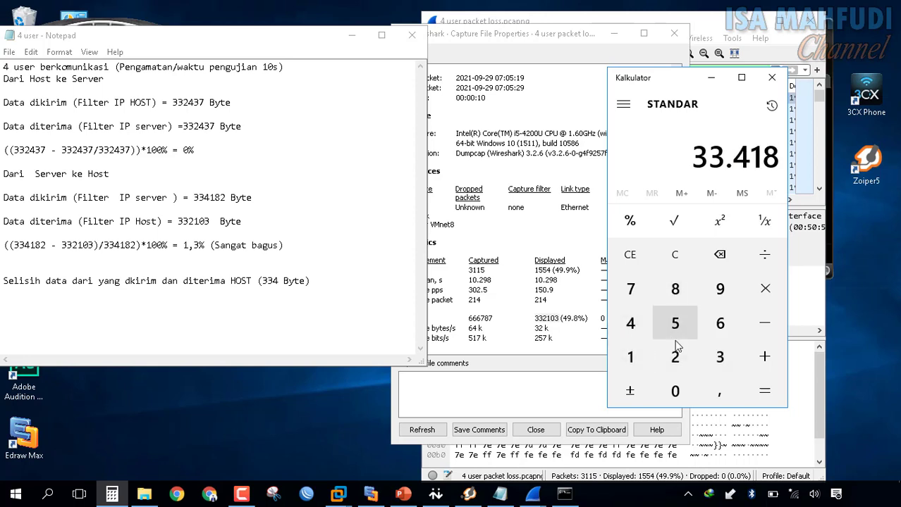
click(675, 359)
click(757, 330)
click(722, 356)
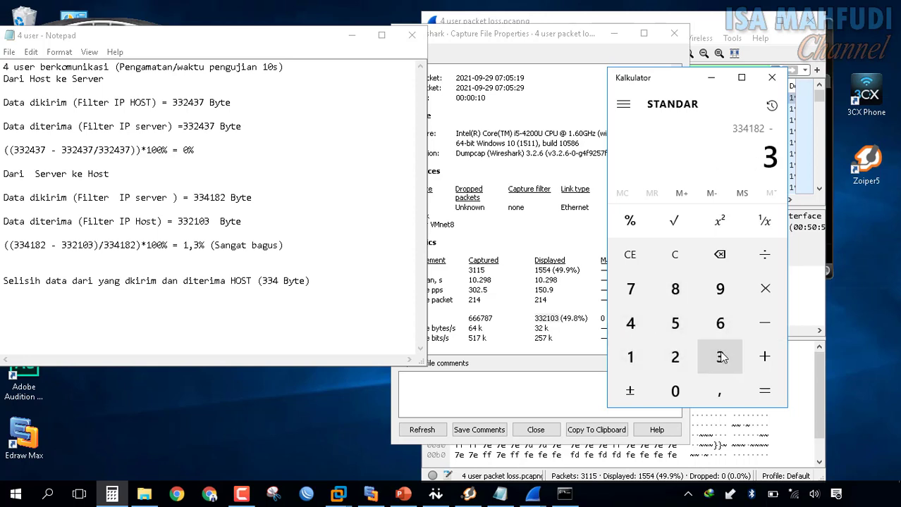
click(720, 357)
click(687, 359)
click(634, 359)
click(674, 389)
click(712, 359)
click(766, 396)
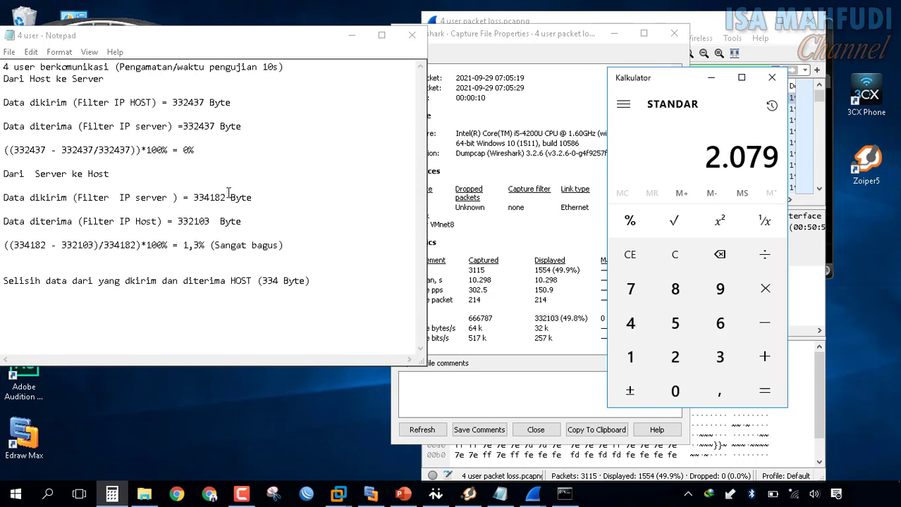
Step: Divide the calculated difference by 334182 and multiply the quotient by 100 to get the loss percentage
click(773, 266)
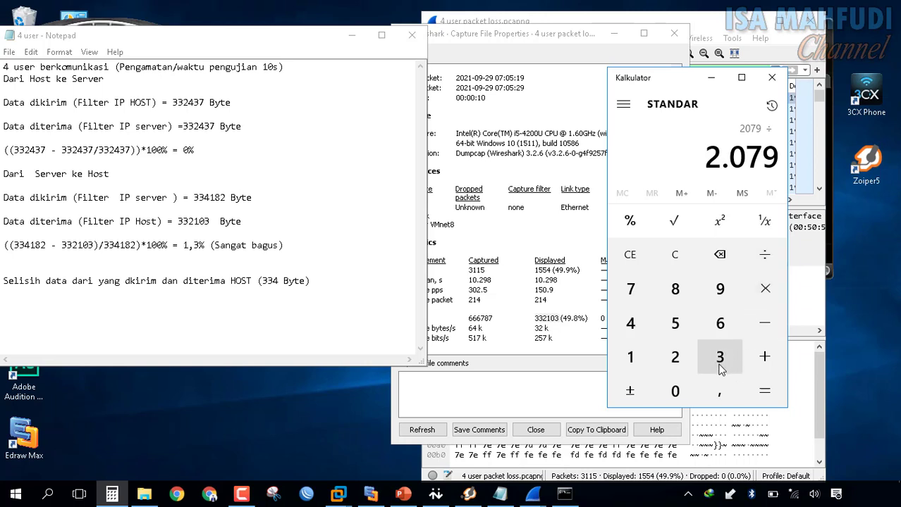
click(720, 371)
click(721, 369)
click(631, 323)
click(630, 356)
click(675, 290)
click(675, 357)
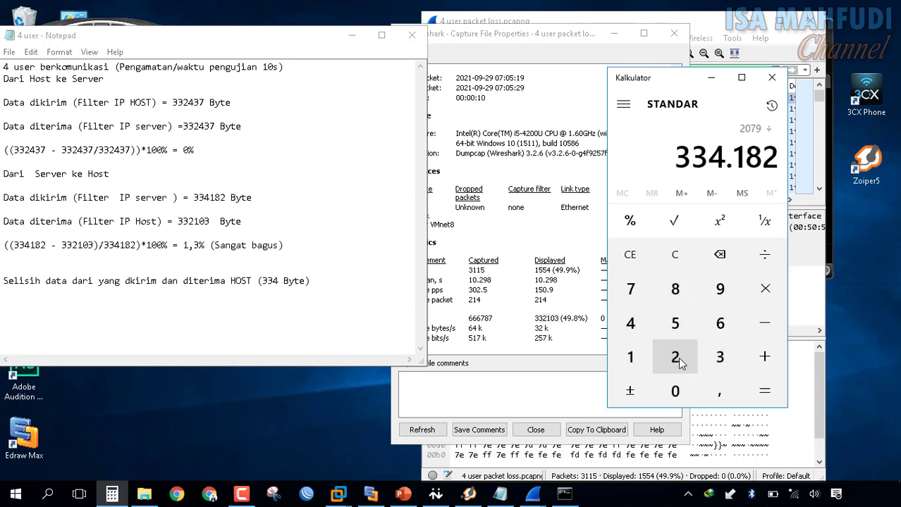
click(764, 390)
click(765, 288)
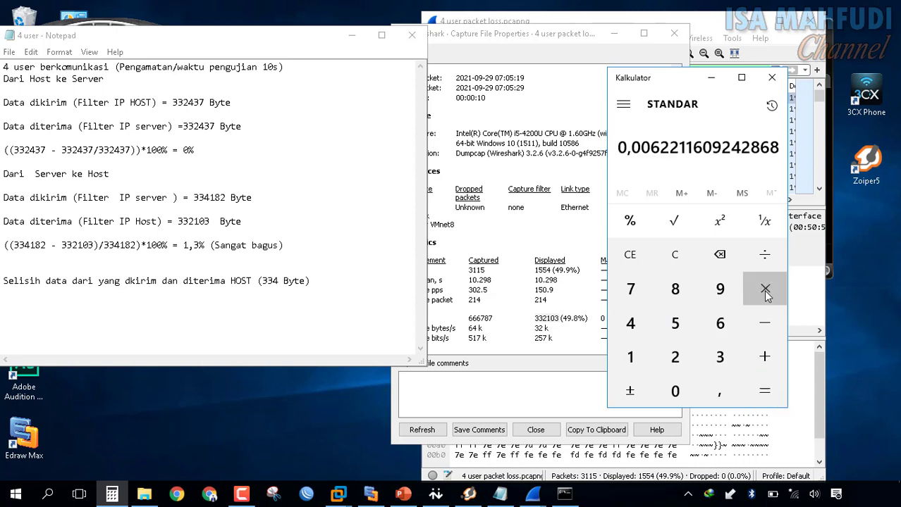
click(630, 357)
click(674, 392)
click(675, 391)
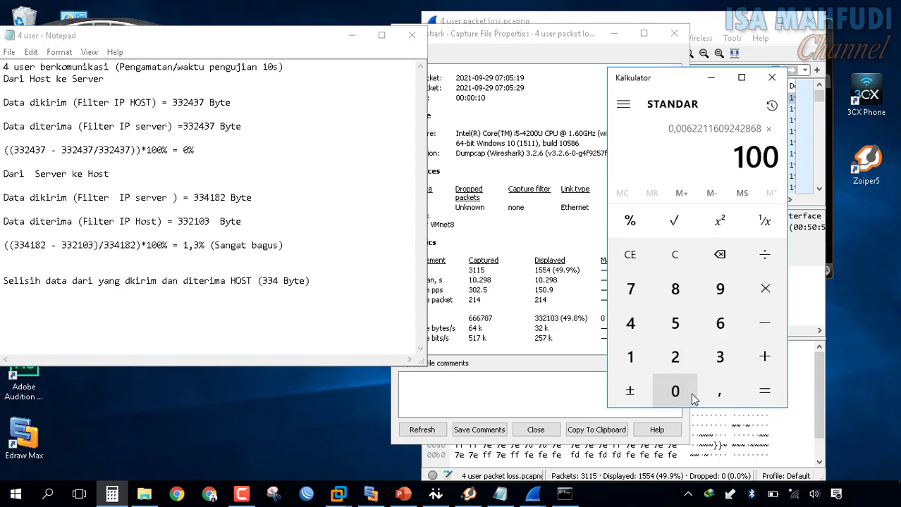
click(774, 400)
Step: Set the server-to-host packet loss result at the end of the formula in Notepad to 0,6 %
click(202, 246)
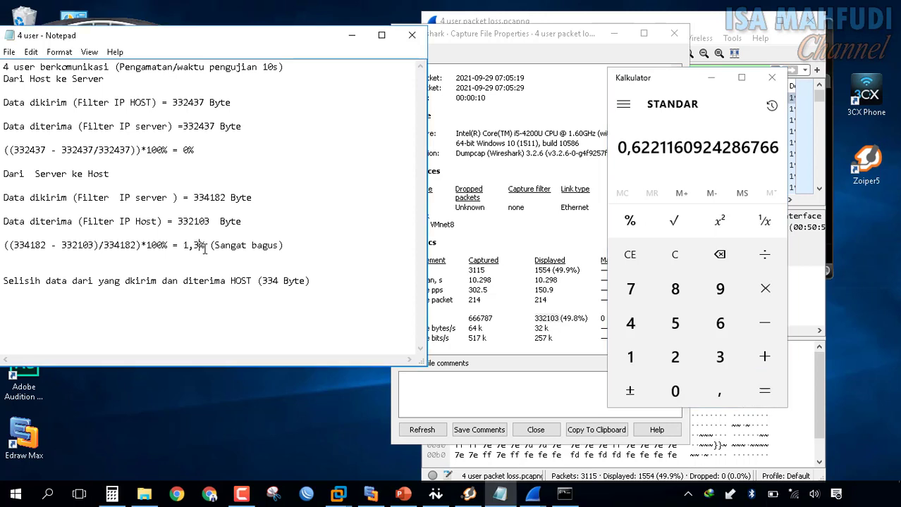
key(BackSpace)
key(BackSpace)
key(BackSpace)
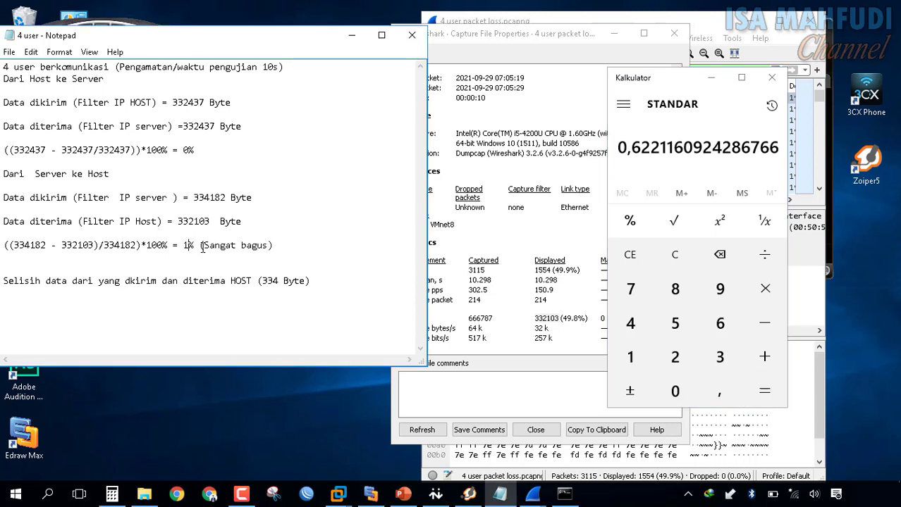
text(0,6)
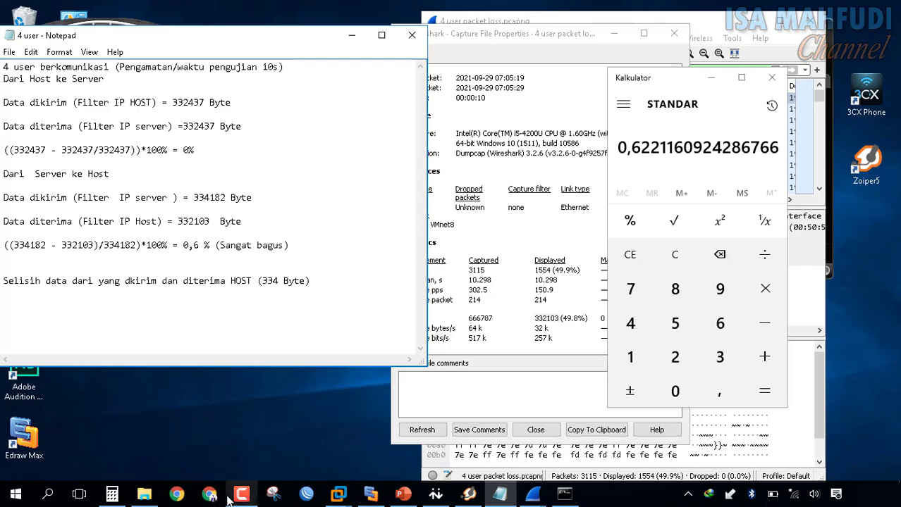
Step: Review the packet loss category table in the PowerPoint slides and the Tahap 1 network diagram in Edraw Max, ending back in Notepad
click(402, 495)
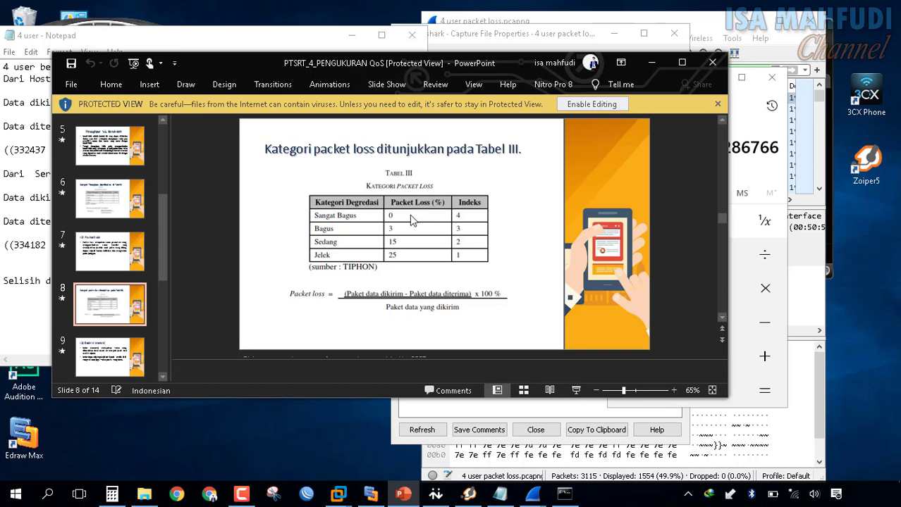
click(278, 47)
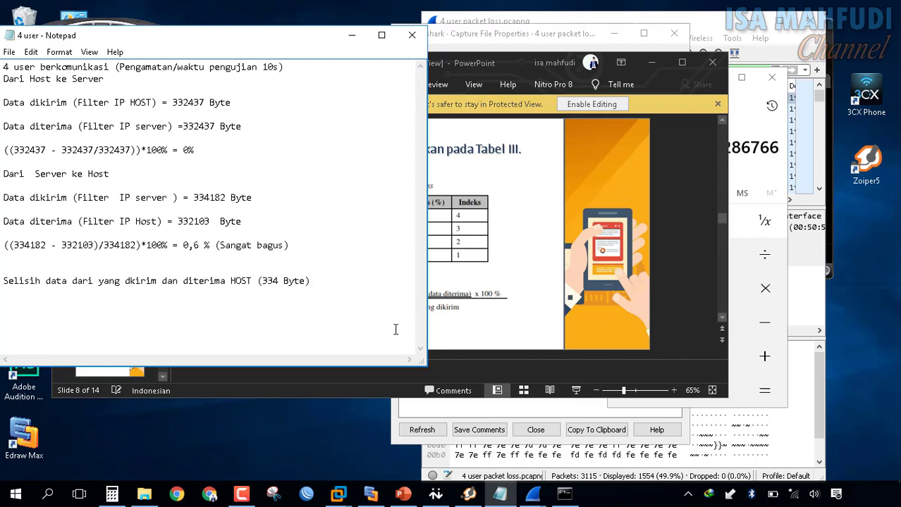
click(370, 494)
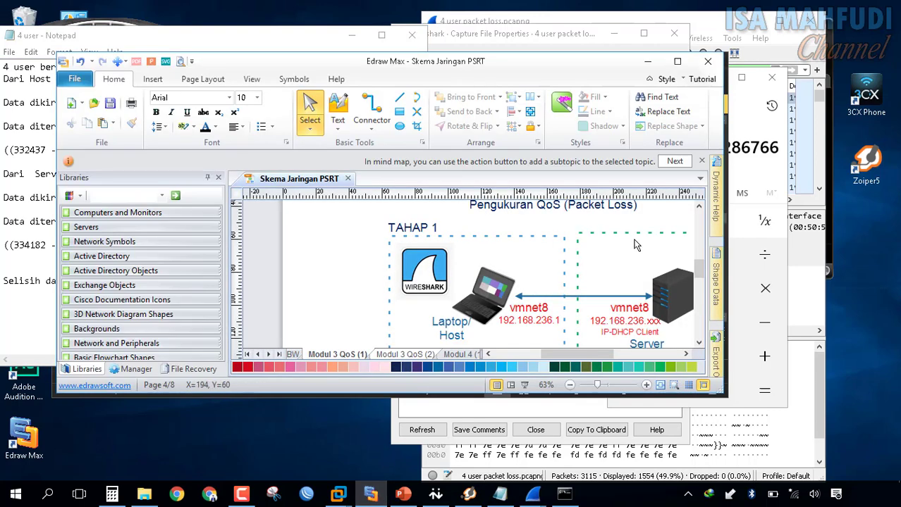
click(678, 62)
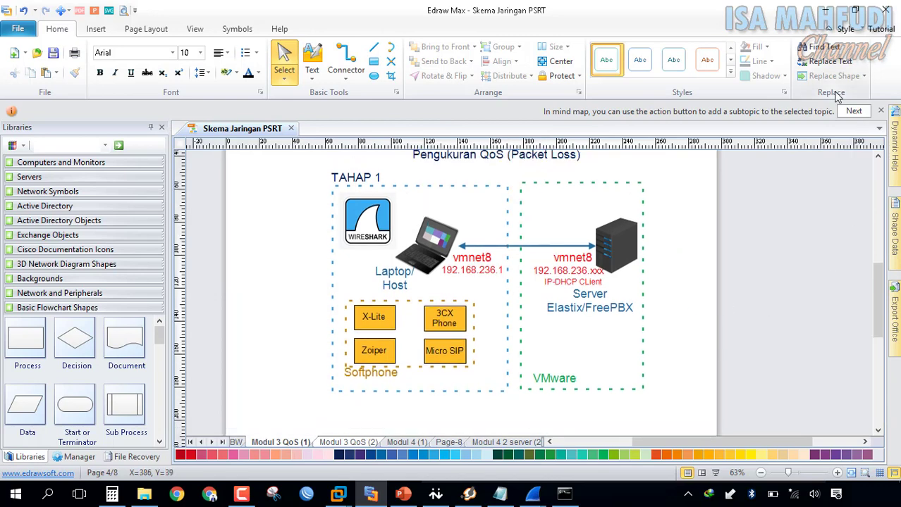
click(851, 7)
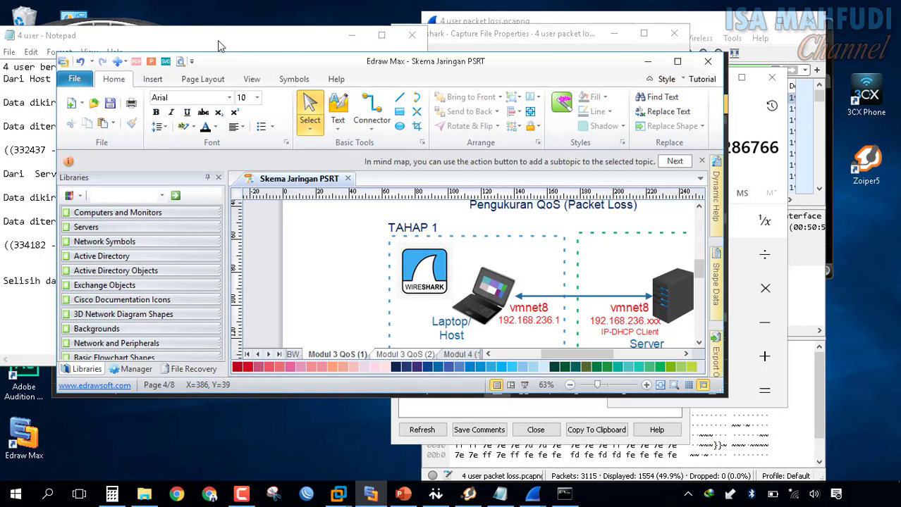
click(218, 43)
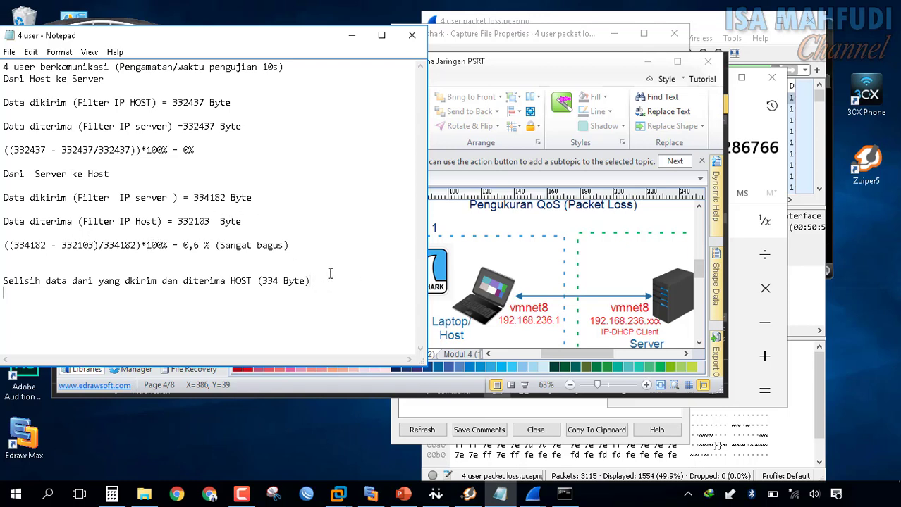
Step: Close Wireshark's capture file properties and duplicate the server-to-host block below the Selisih line in Notepad
click(533, 494)
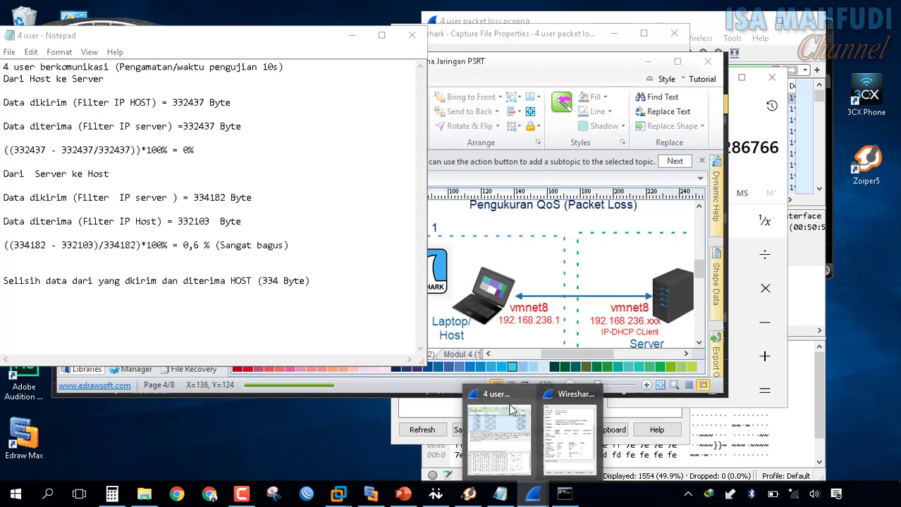
click(554, 432)
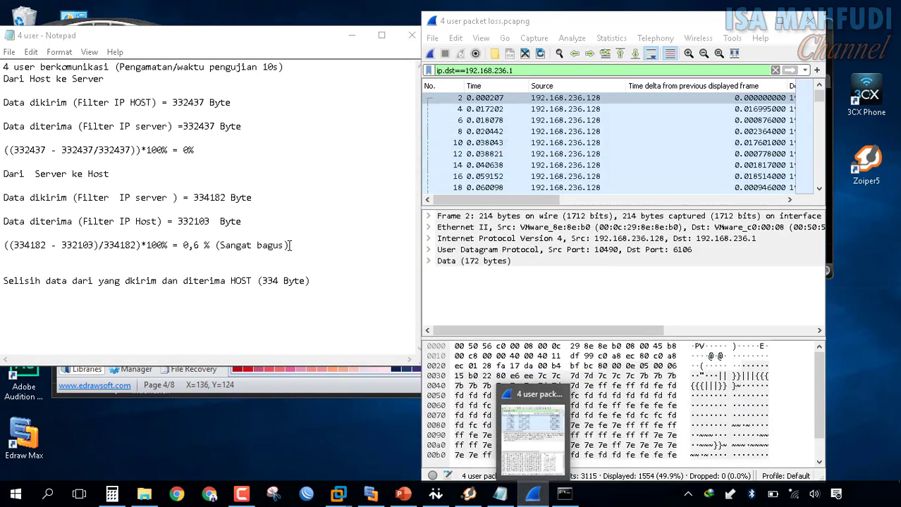
drag(295, 246, 9, 182)
key(ctrl+c)
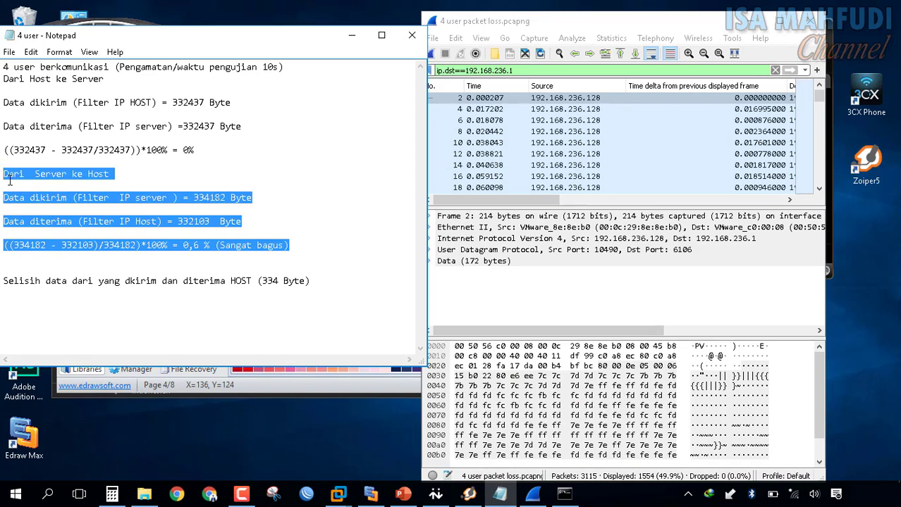
click(84, 327)
key(ctrl+v)
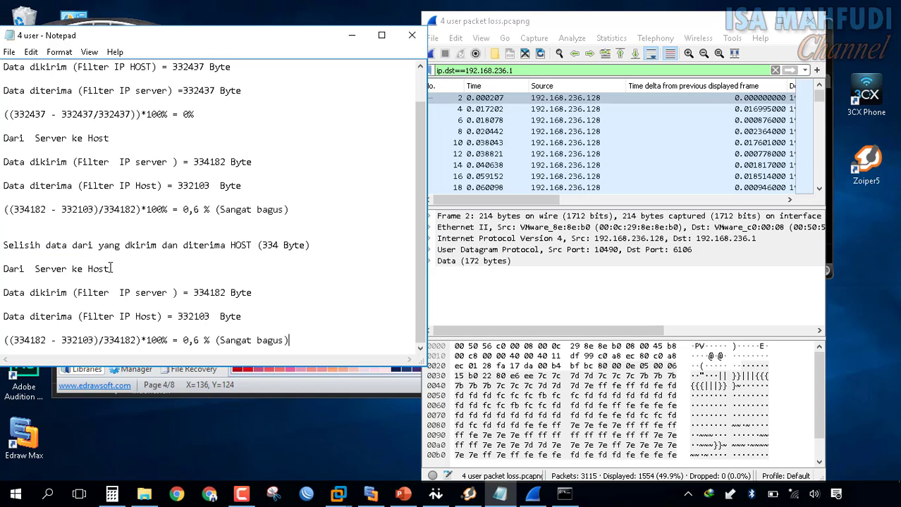
Step: Replace "Server" in the copied block's heading with "yang dkirim Host"
click(69, 269)
key(BackSpace)
key(BackSpace)
key(BackSpace)
key(BackSpace)
key(BackSpace)
key(BackSpace)
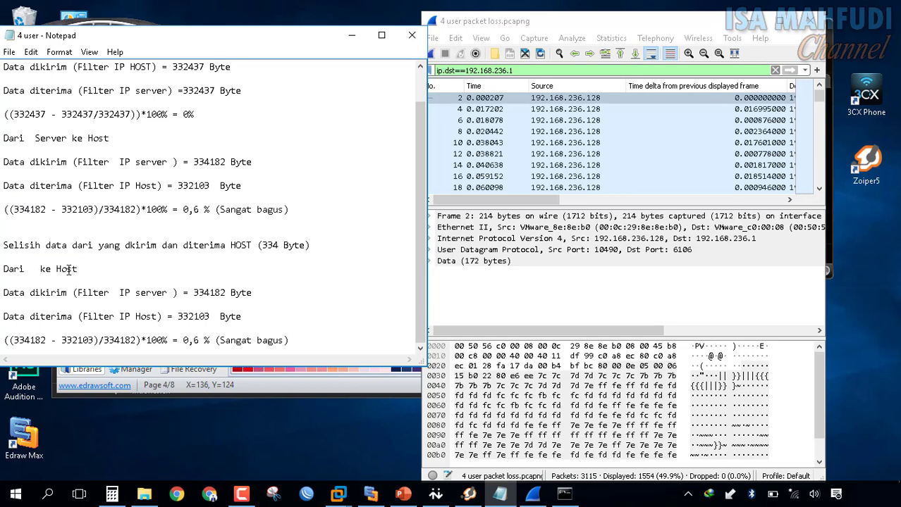
text(H)
text(ost)
text(yang dkirim)
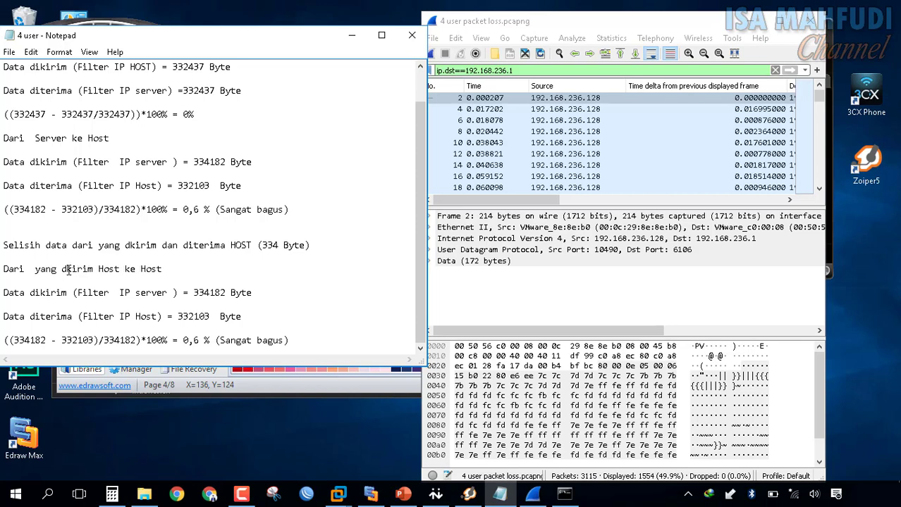
Step: Replace "ke" before the final "Host" in the copied heading with "dan data yang diterim"
key(BackSpace)
key(BackSpace)
key(BackSpace)
text(dan da)
text(ta yang d)
text(ite)
text(ima)
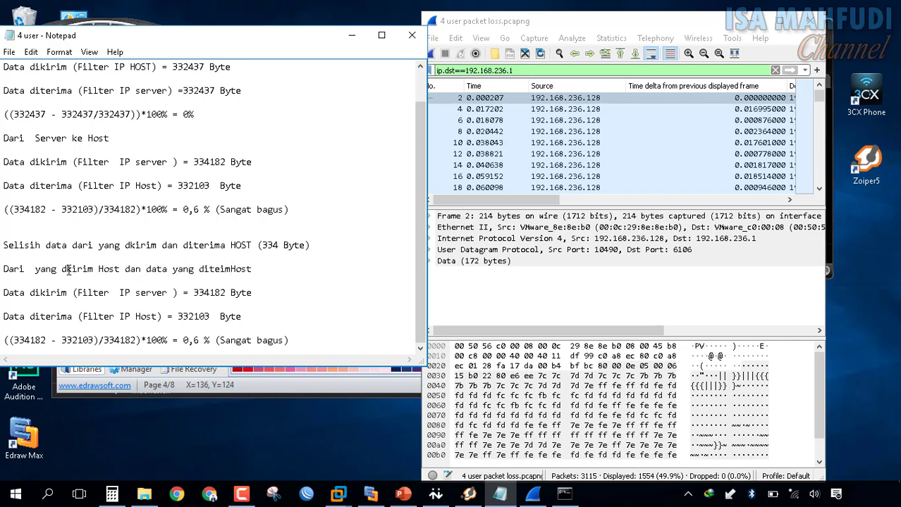
key(BackSpace)
key(BackSpace)
key(BackSpace)
text(rim)
Step: Copy the 332437 sent byte count from the host-to-server section over the sent value in the copied block
scroll(120, 105, up, 1)
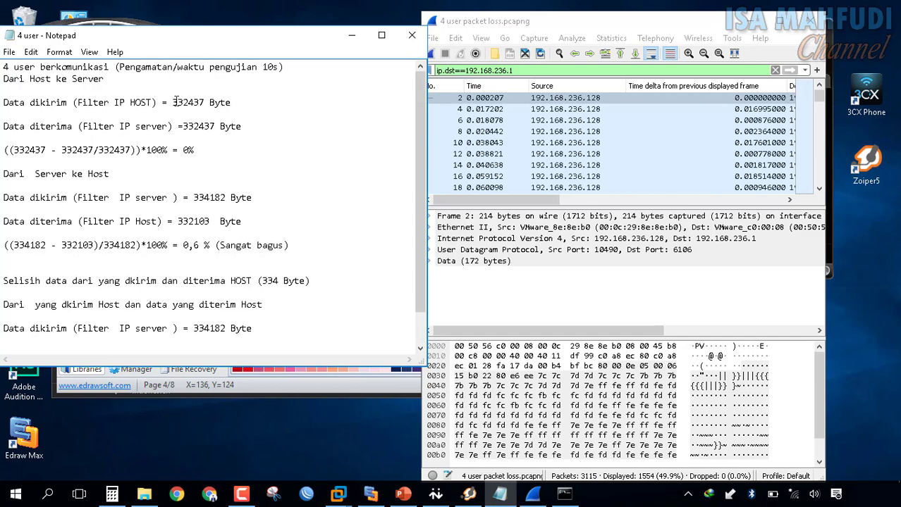
double_click(205, 103)
key(ctrl+c)
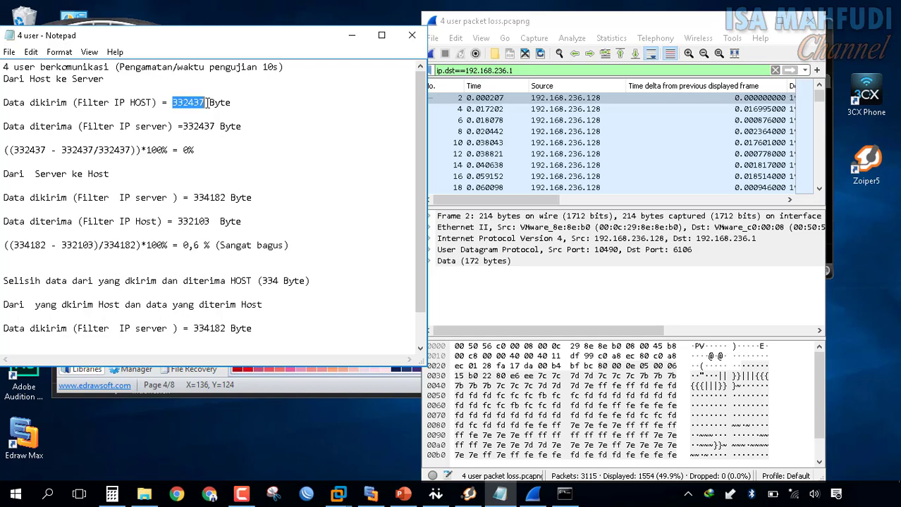
scroll(282, 190, down, 1)
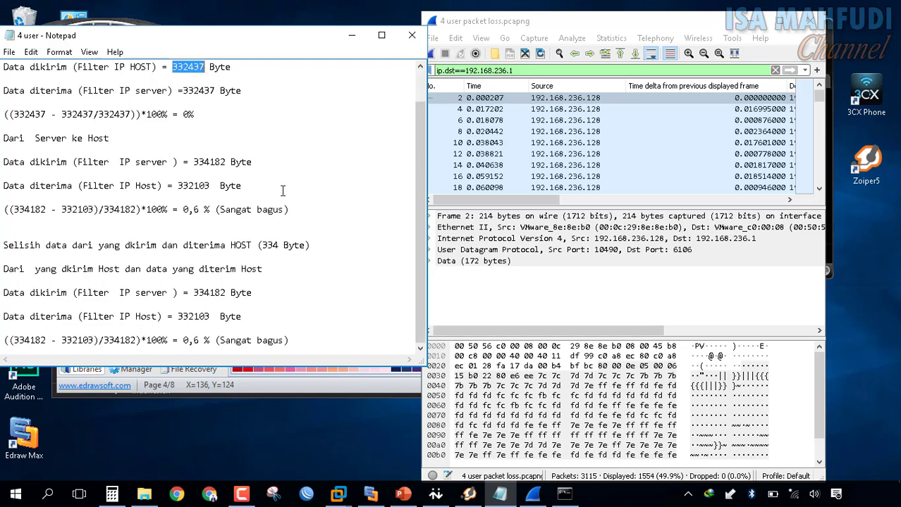
double_click(196, 295)
click(197, 294)
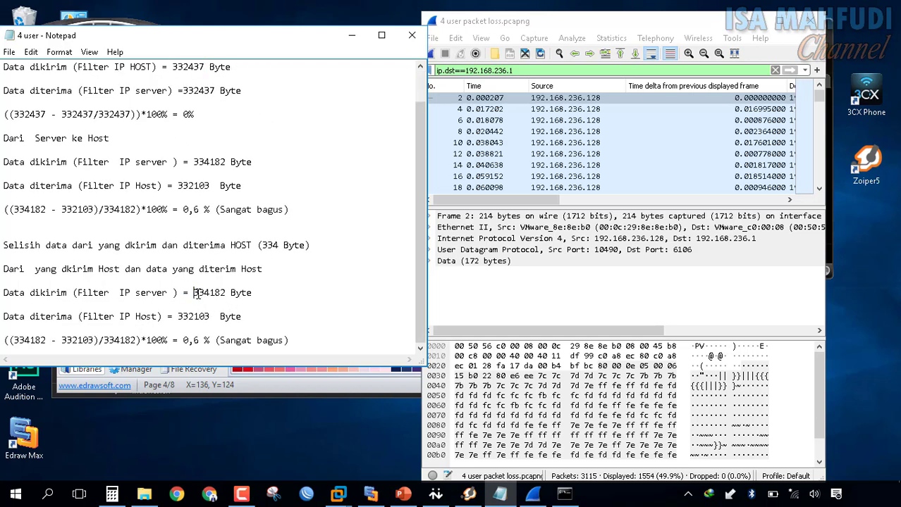
double_click(224, 293)
key(ctrl+v)
Step: Change the filter label on the copied block's Data dikirim line from server to "Host"
scroll(200, 265, up, 1)
scroll(198, 229, down, 1)
click(167, 294)
key(BackSpace)
key(BackSpace)
key(BackSpace)
key(BackSpace)
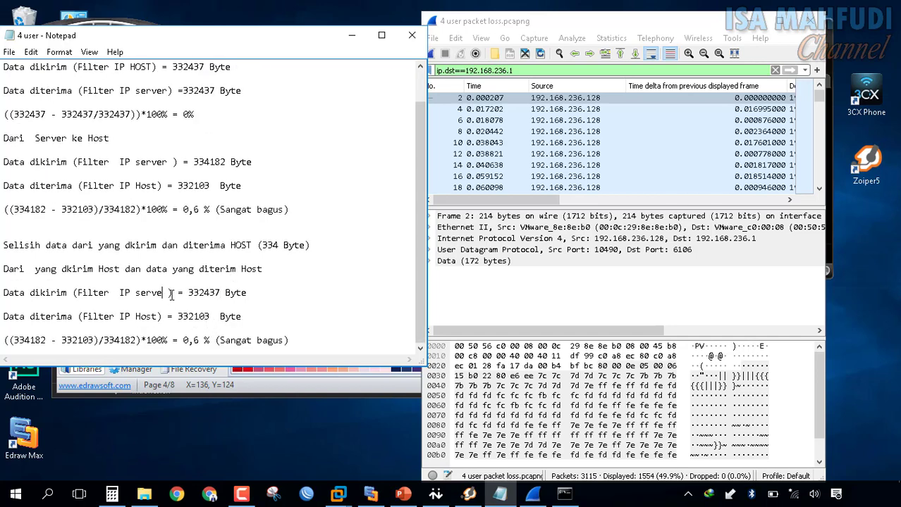
key(BackSpace)
key(BackSpace)
text(HOST)
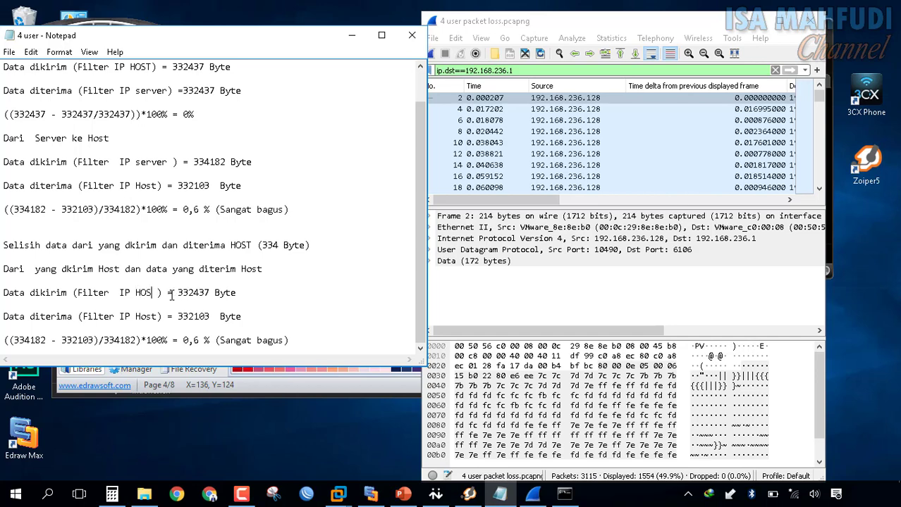
key(BackSpace)
key(BackSpace)
key(BackSpace)
key(BackSpace)
text(Host)
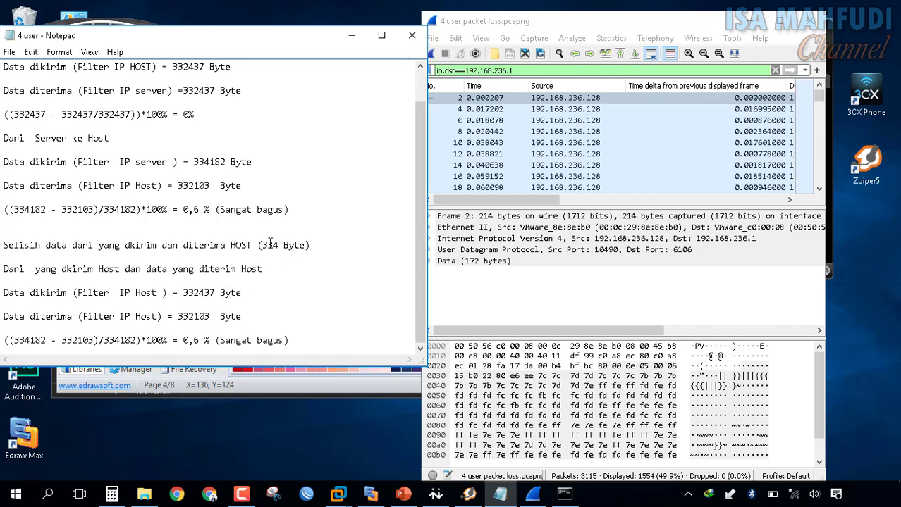
Step: Clear Calculator and subtract the 332103 received bytes from the 332437 bytes sent by the host
click(214, 292)
click(112, 494)
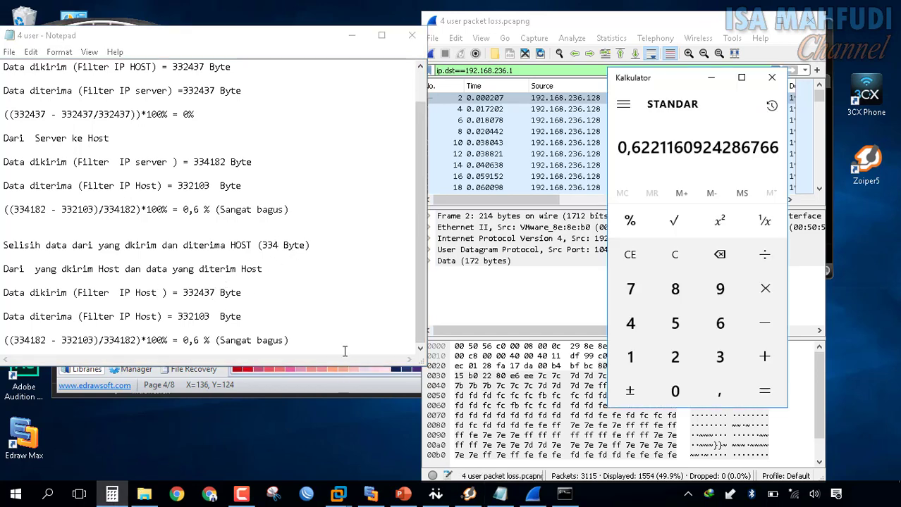
click(672, 259)
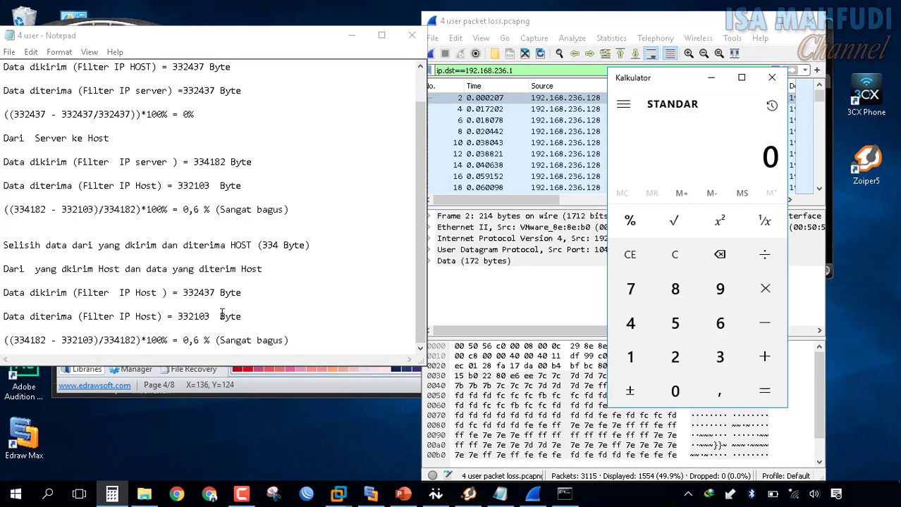
click(726, 365)
click(722, 361)
click(674, 360)
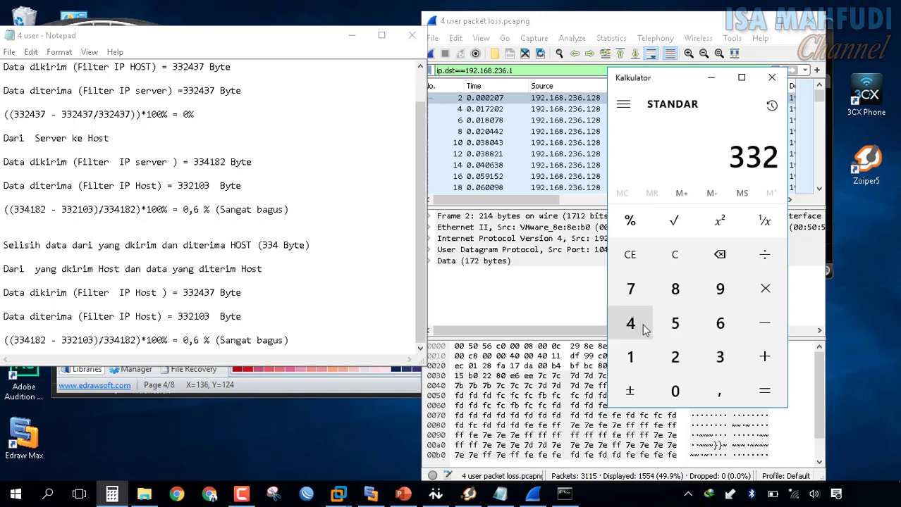
click(639, 324)
click(717, 358)
click(638, 300)
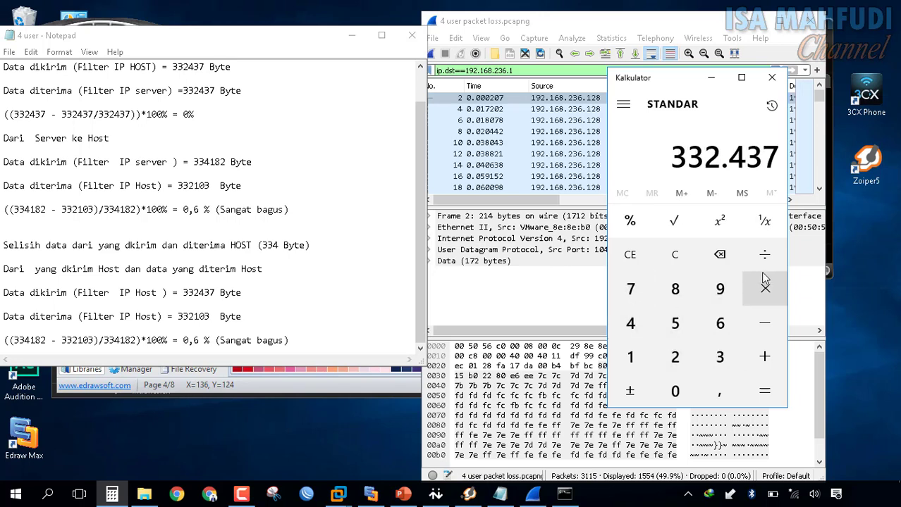
click(764, 255)
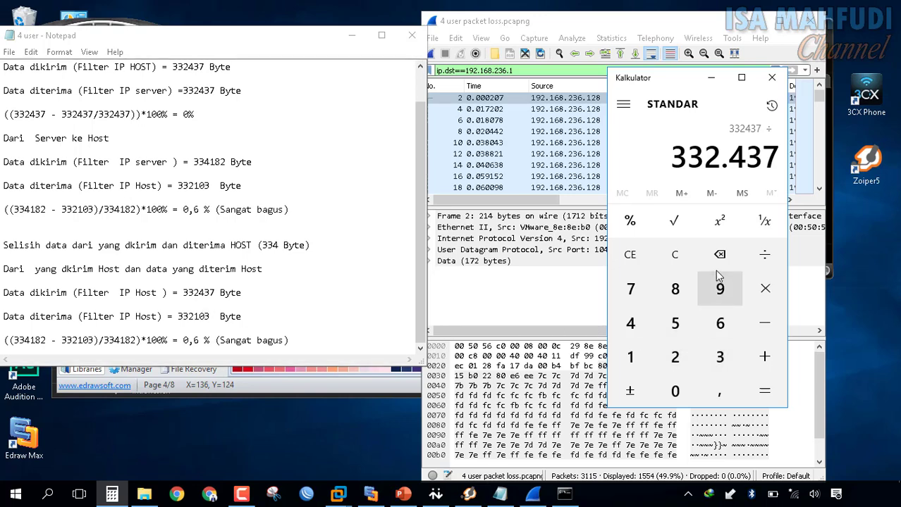
click(766, 324)
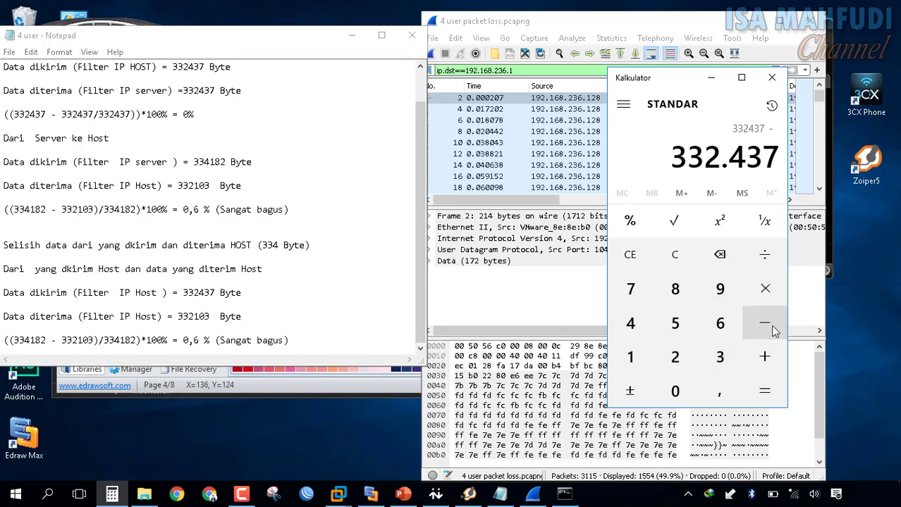
click(712, 360)
click(712, 361)
click(675, 360)
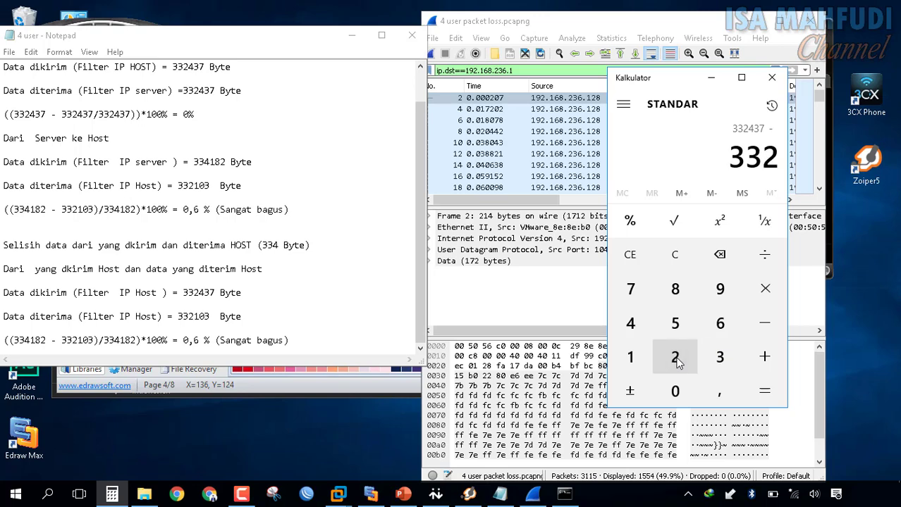
click(631, 357)
click(674, 388)
click(720, 358)
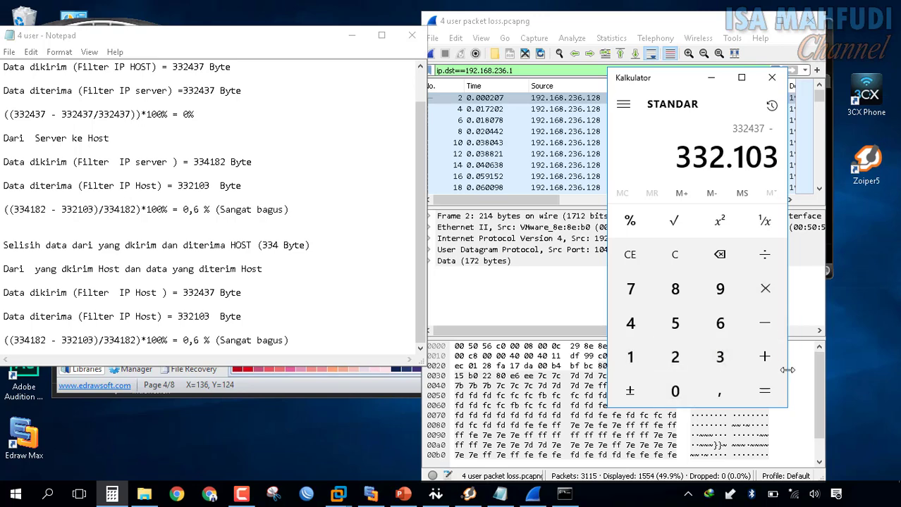
click(769, 391)
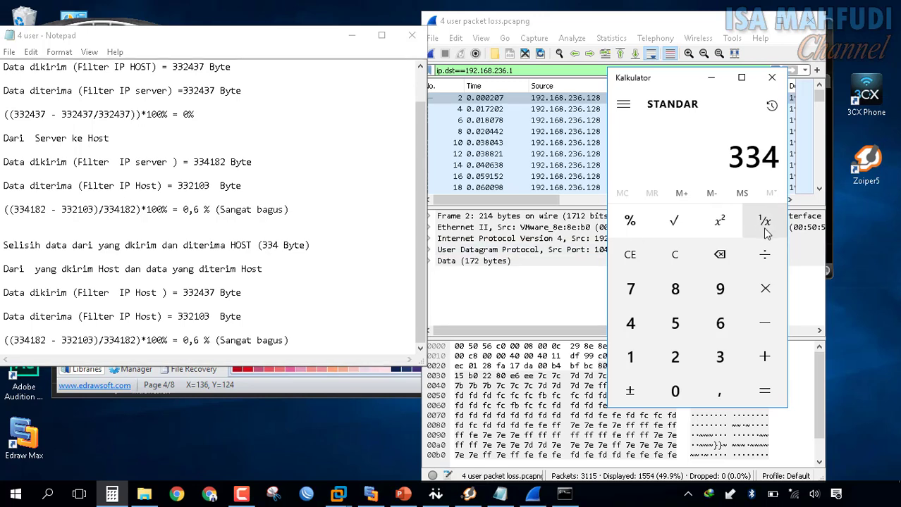
Step: Divide the byte difference by 332437 and multiply the quotient by 100 to get the host's loss percentage
click(764, 260)
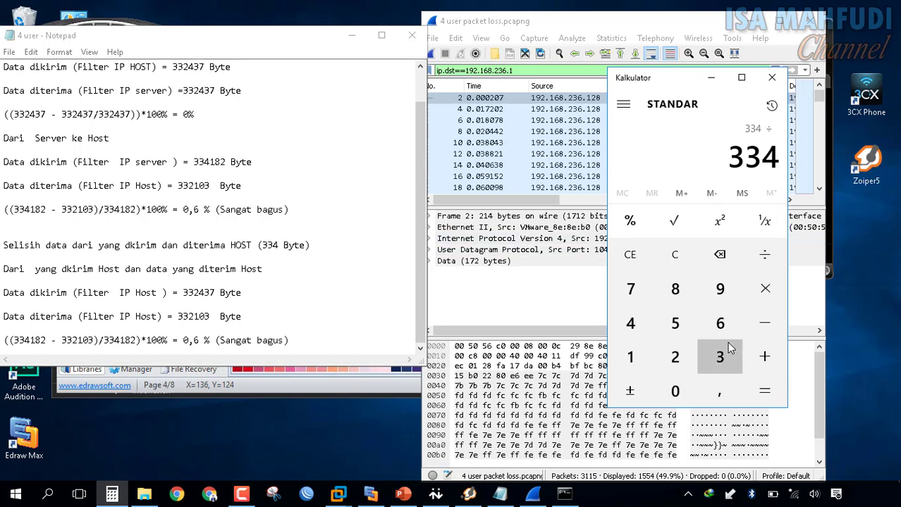
click(726, 344)
click(727, 344)
click(673, 358)
click(630, 327)
click(719, 357)
click(630, 292)
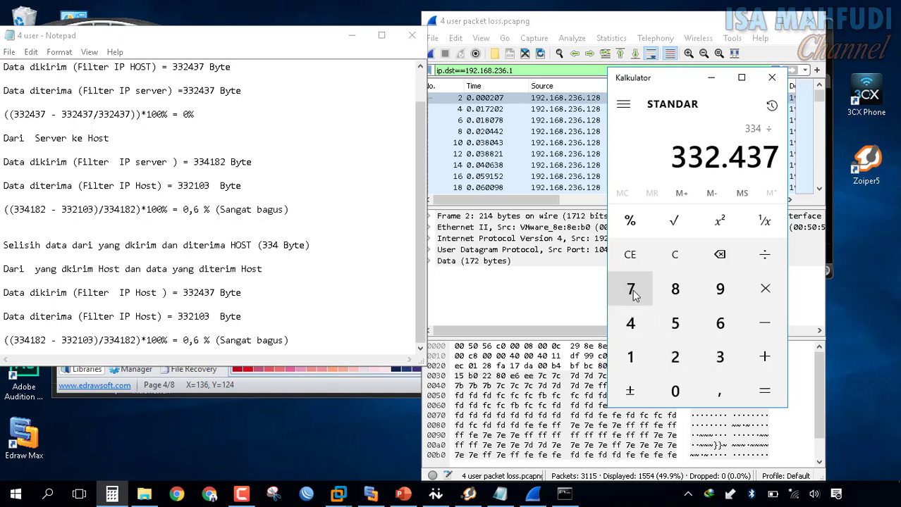
click(768, 392)
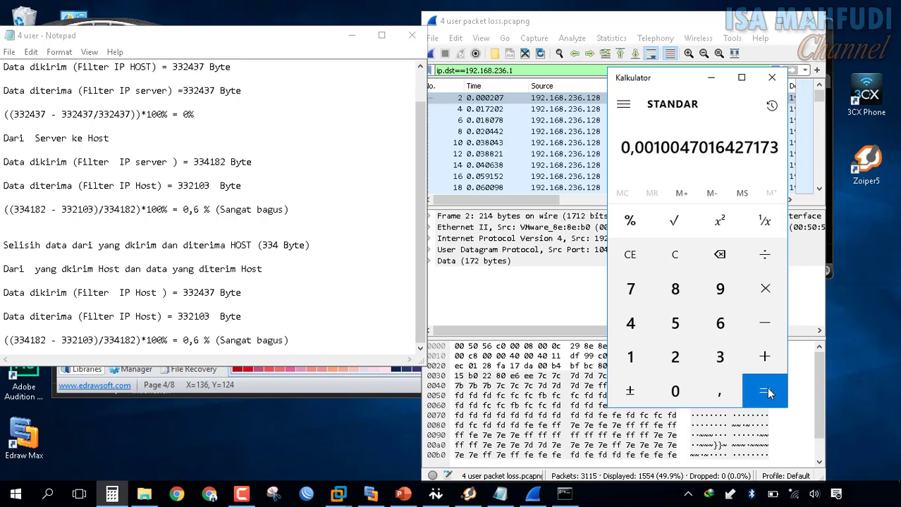
click(764, 288)
click(641, 361)
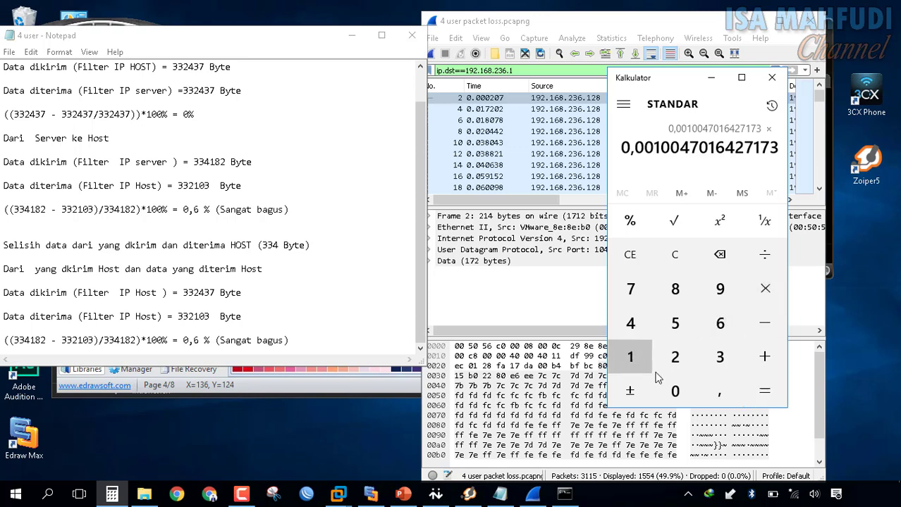
click(675, 391)
click(674, 391)
click(768, 401)
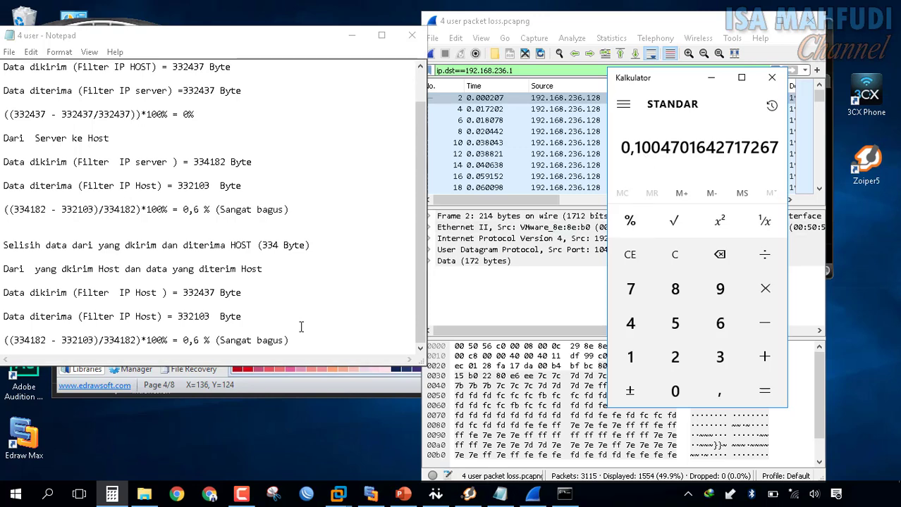
Step: Set the packet loss result at the end of the copied block's formula in Notepad to 0,1 %
click(203, 340)
key(BackSpace)
text(1)
click(360, 336)
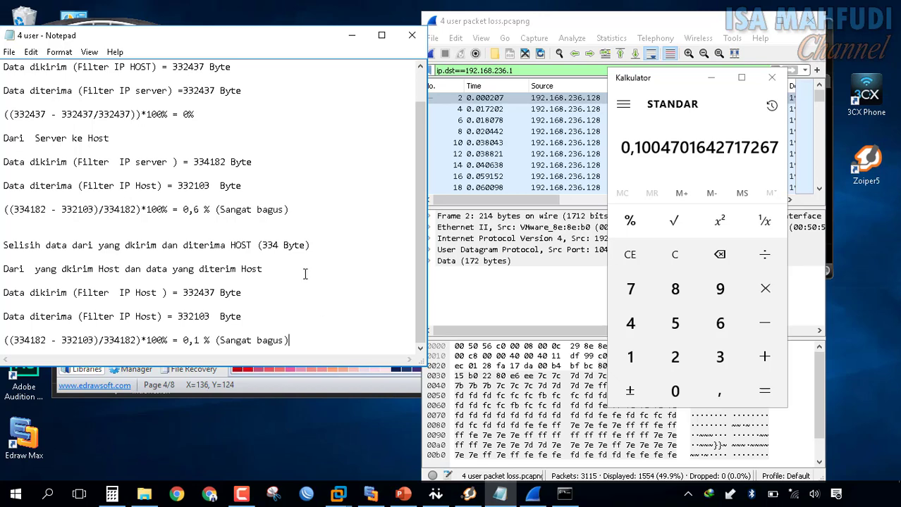
Step: Switch to Wireshark, open the capture file properties, and check the dropped packets entry for the VMware Network Adapter VMnet8 interface
click(590, 98)
click(611, 39)
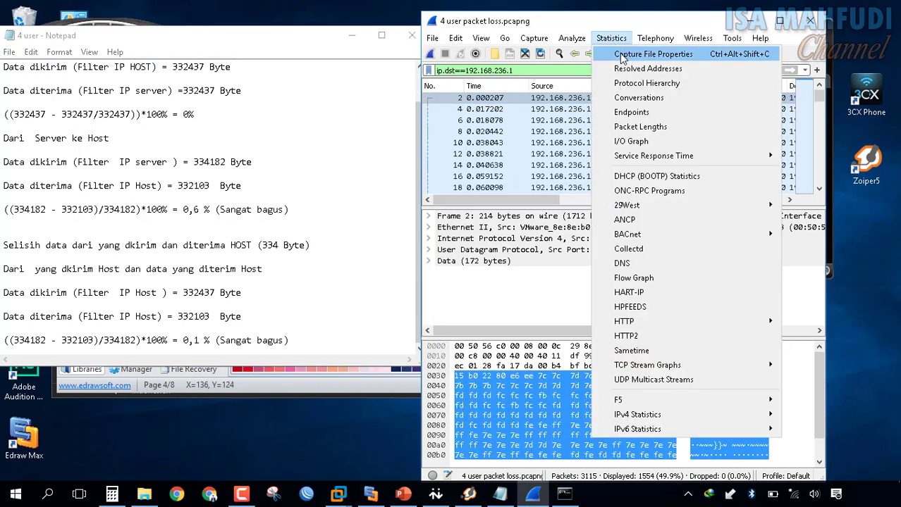
click(621, 56)
scroll(478, 277, down, 5)
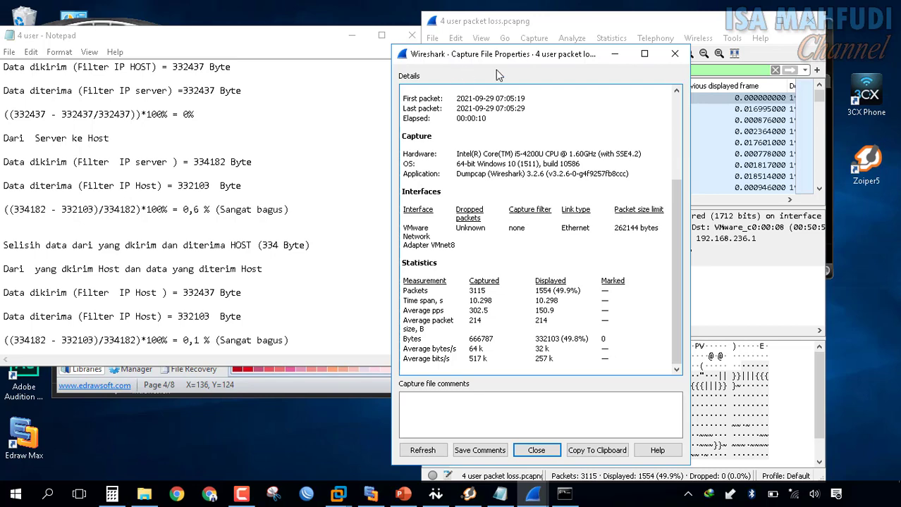
drag(494, 61, 530, 56)
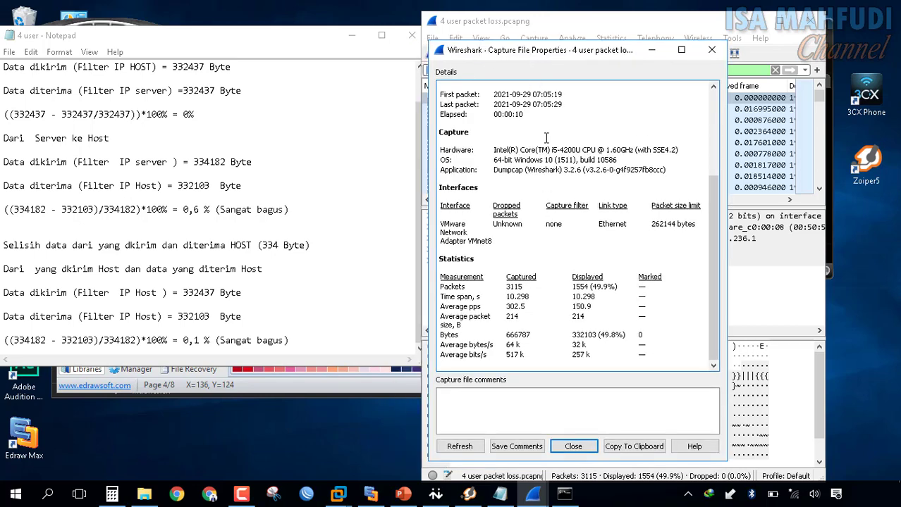
drag(523, 229, 492, 225)
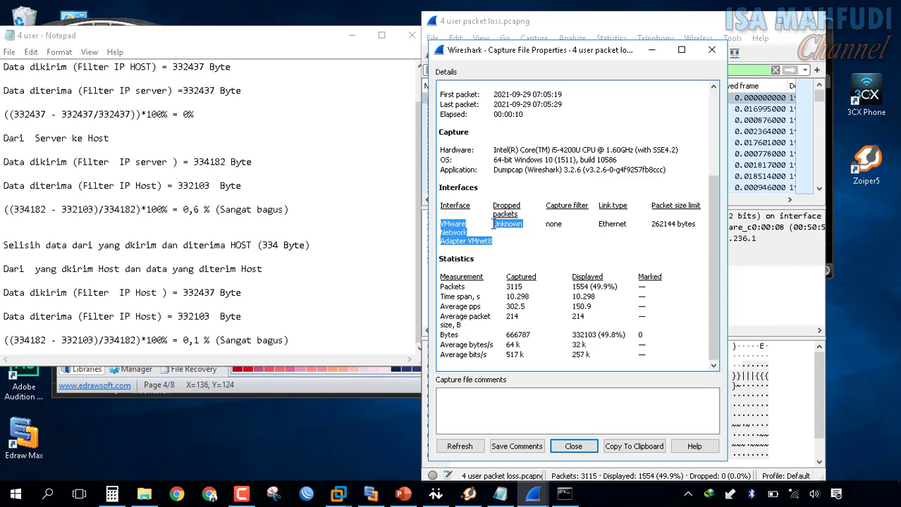
click(493, 224)
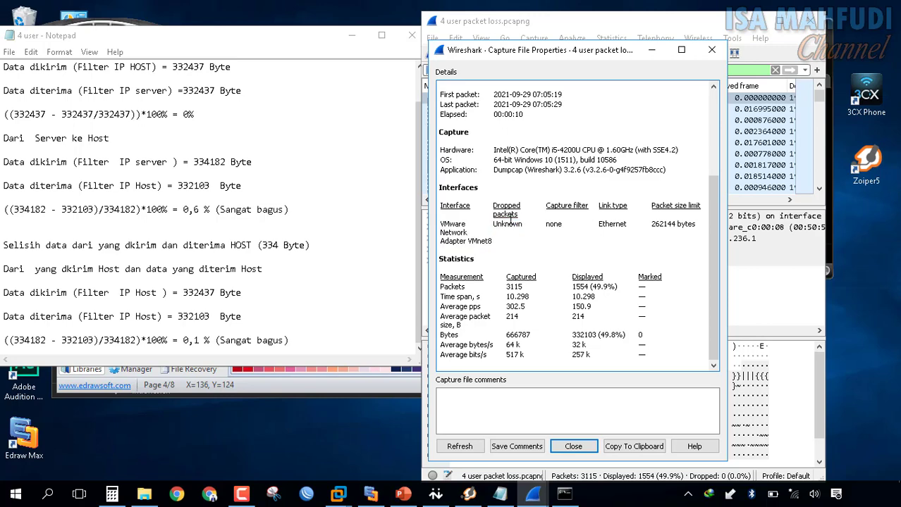
Step: Return to Notepad and review the loss formula at the end of the host sent-versus-received block
click(274, 334)
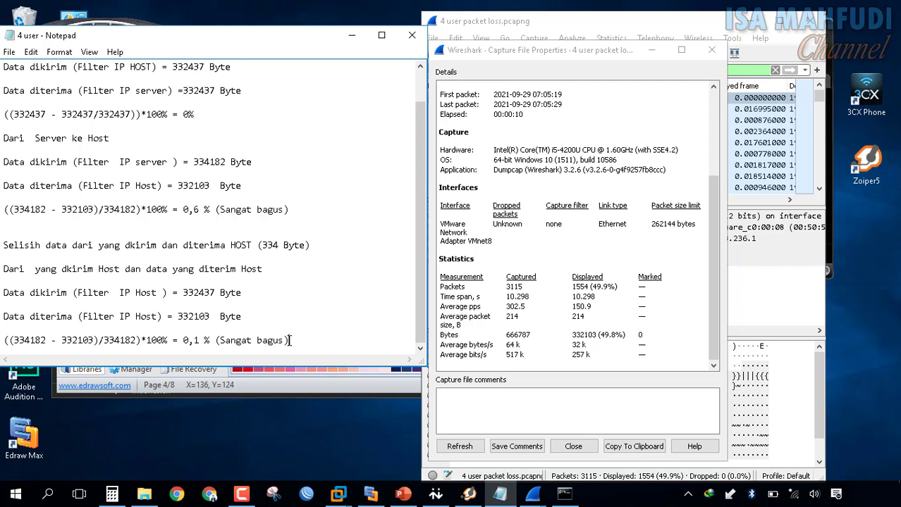
drag(200, 341, 188, 345)
scroll(221, 342, up, 1)
scroll(221, 342, down, 1)
click(299, 339)
Step: Switch to Edraw Max and maximize the window showing the Skema Jaringan PSRT packet loss diagram
click(371, 494)
click(673, 65)
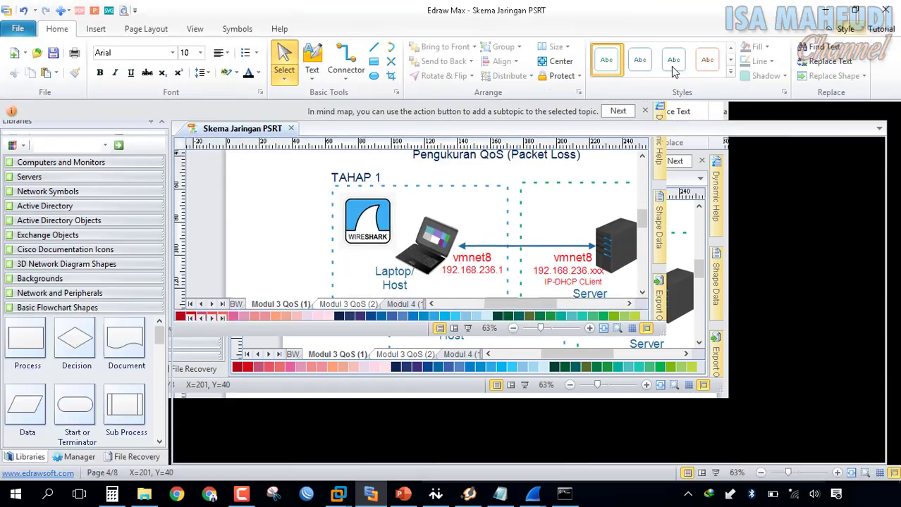